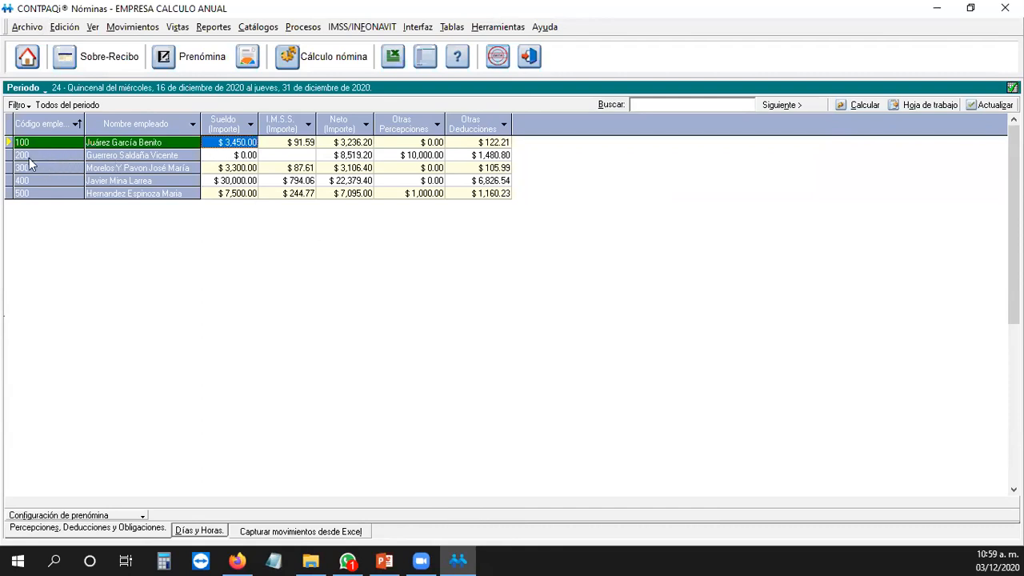
{"action": "left_click", "coordinate": [40, 194]}
{"action": "left_click", "coordinate": [204, 180]}
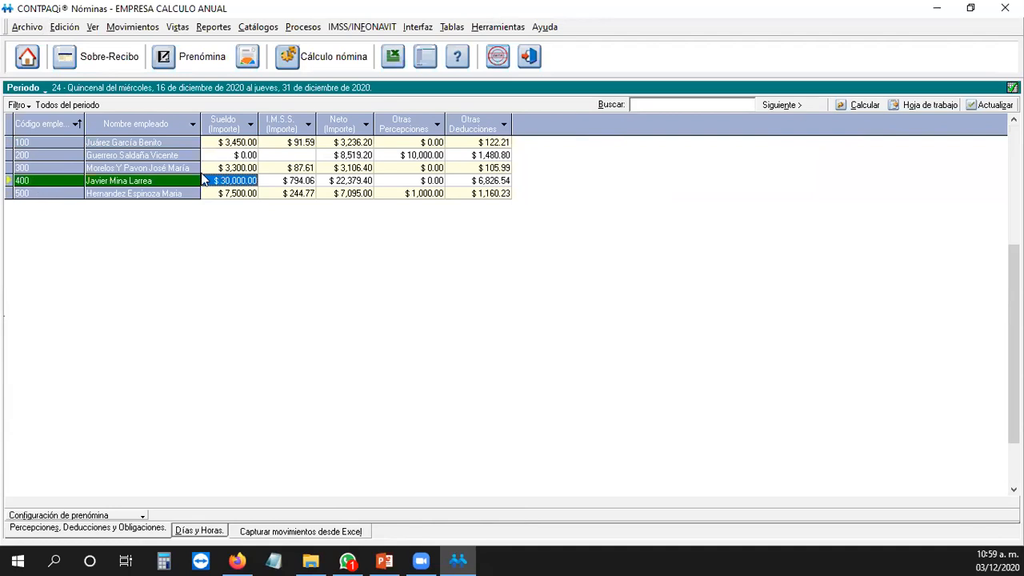
{"action": "left_click", "coordinate": [135, 142]}
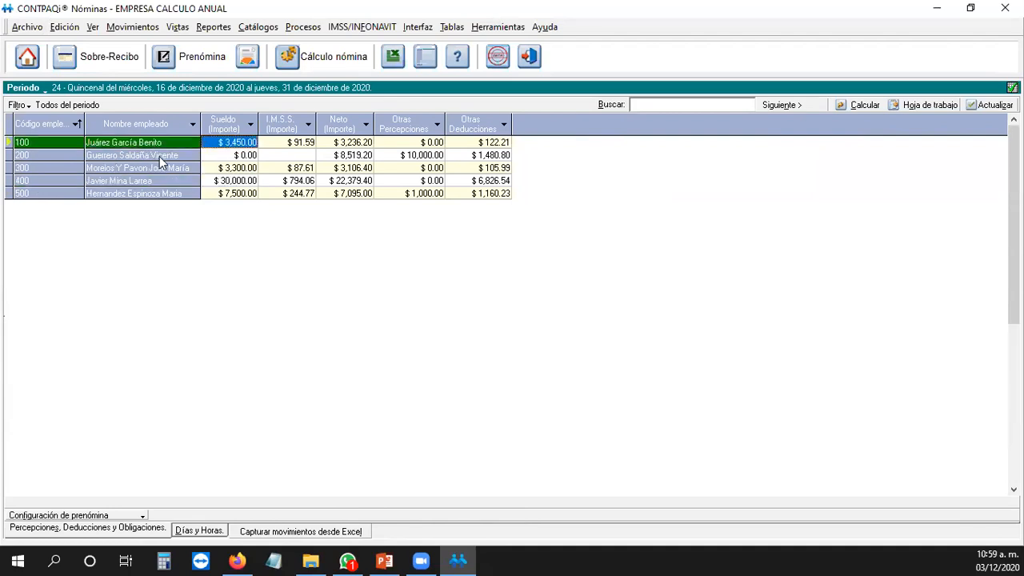
{"action": "left_click", "coordinate": [159, 156]}
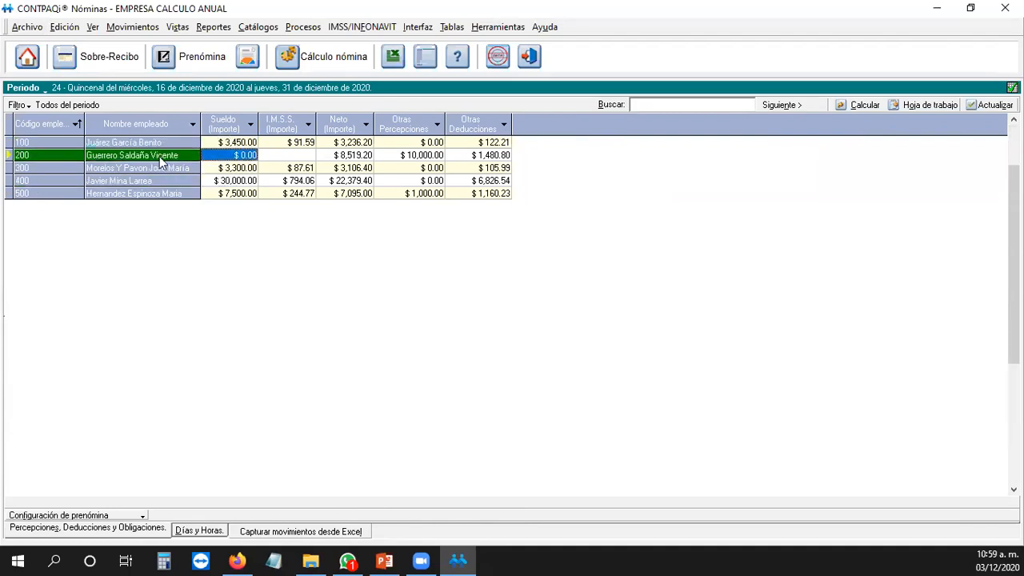
{"action": "left_click", "coordinate": [184, 195]}
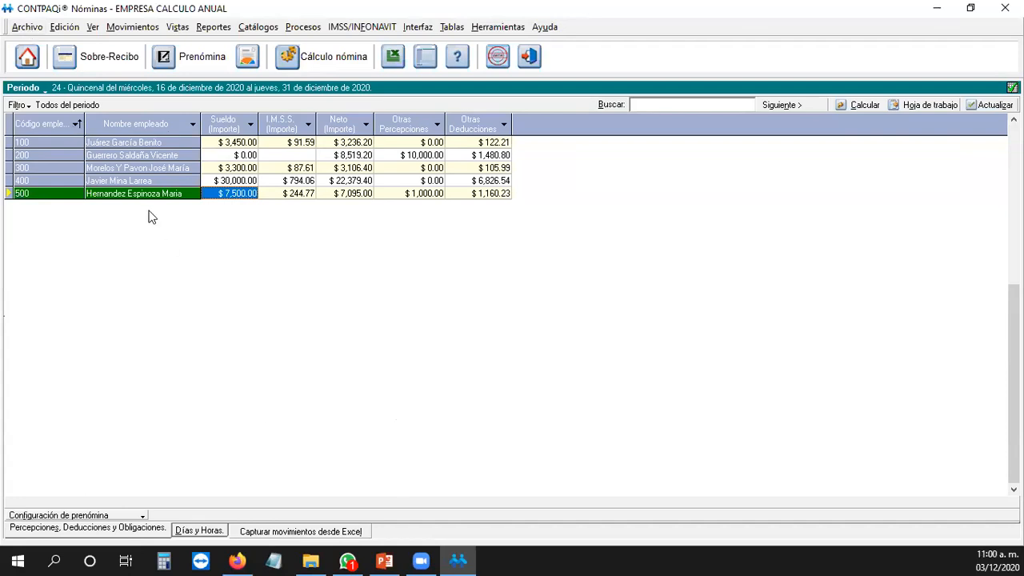
Step: Glance through the program menu, then bring up the Tablero fiscal for EMPRESA CALCULO ANUAL, 2020
{"action": "left_click", "coordinate": [28, 27]}
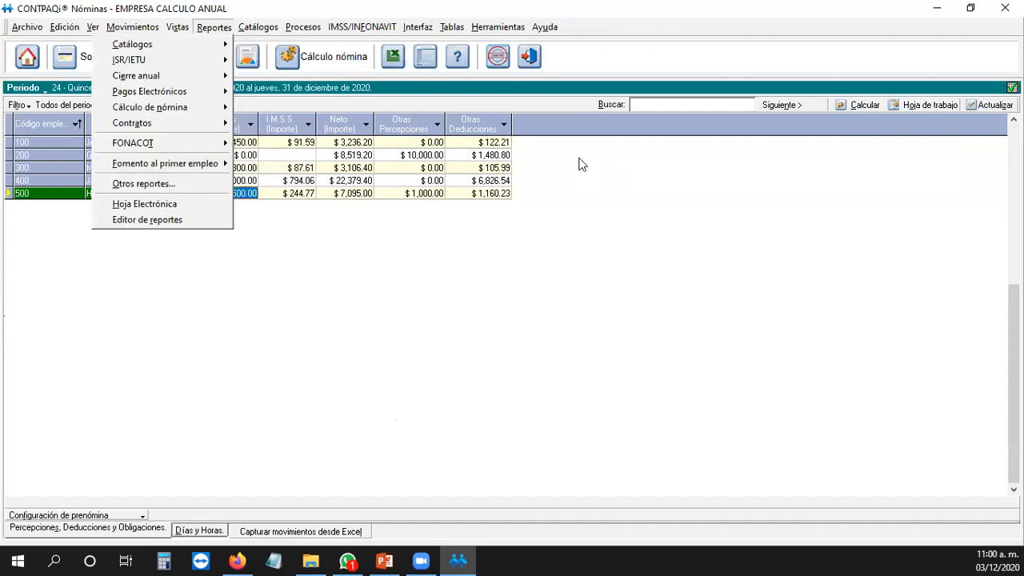
{"action": "left_click", "coordinate": [574, 313]}
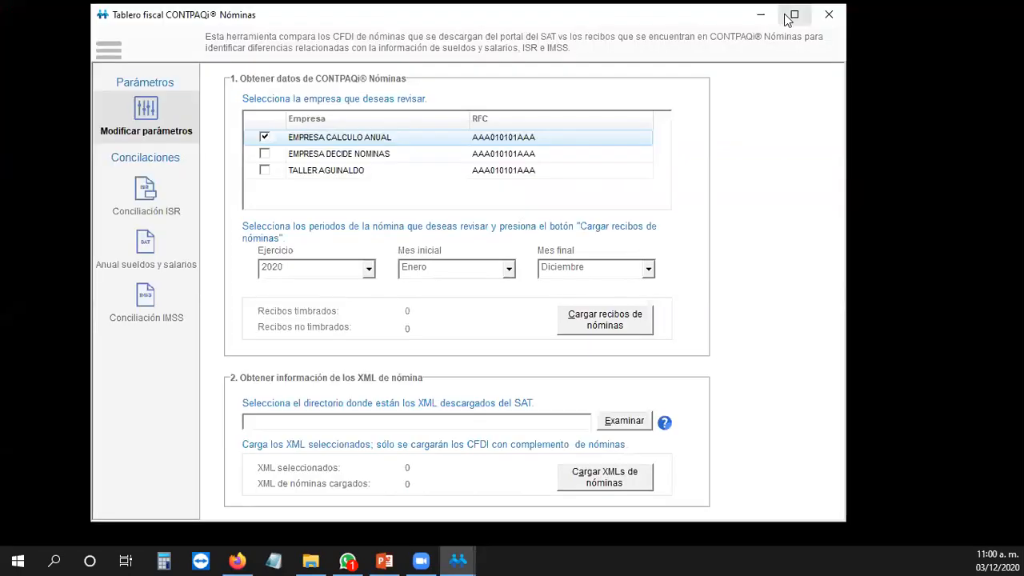
{"action": "left_click", "coordinate": [790, 19]}
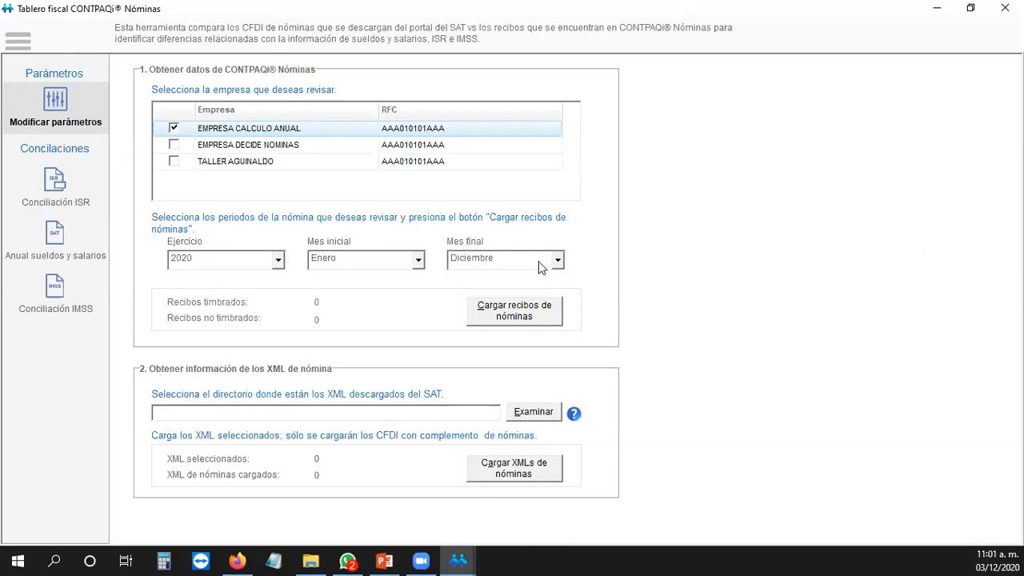
Step: Confirm 2020 as the fiscal year to review
{"action": "left_click", "coordinate": [277, 261]}
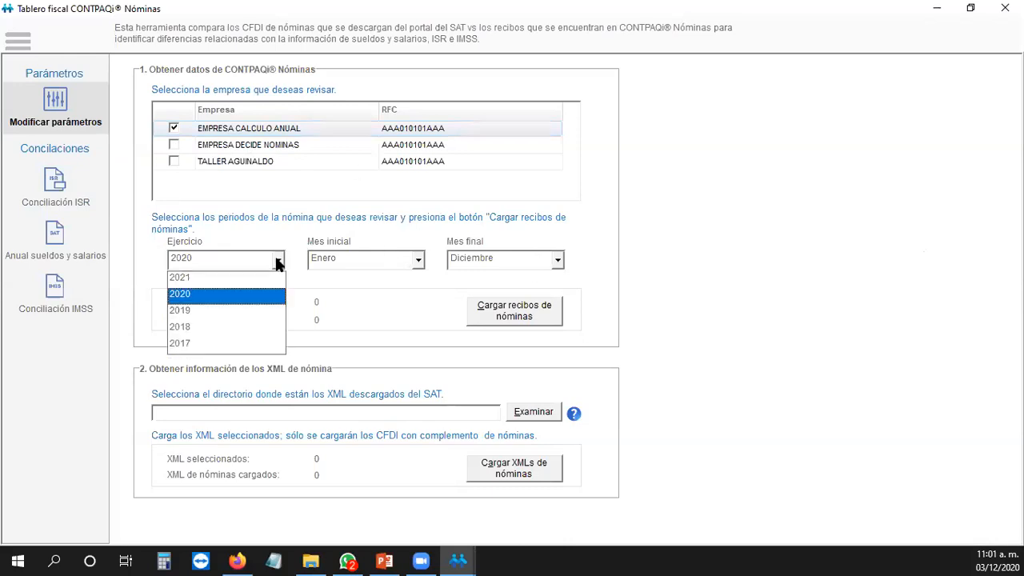
{"action": "left_click", "coordinate": [277, 260]}
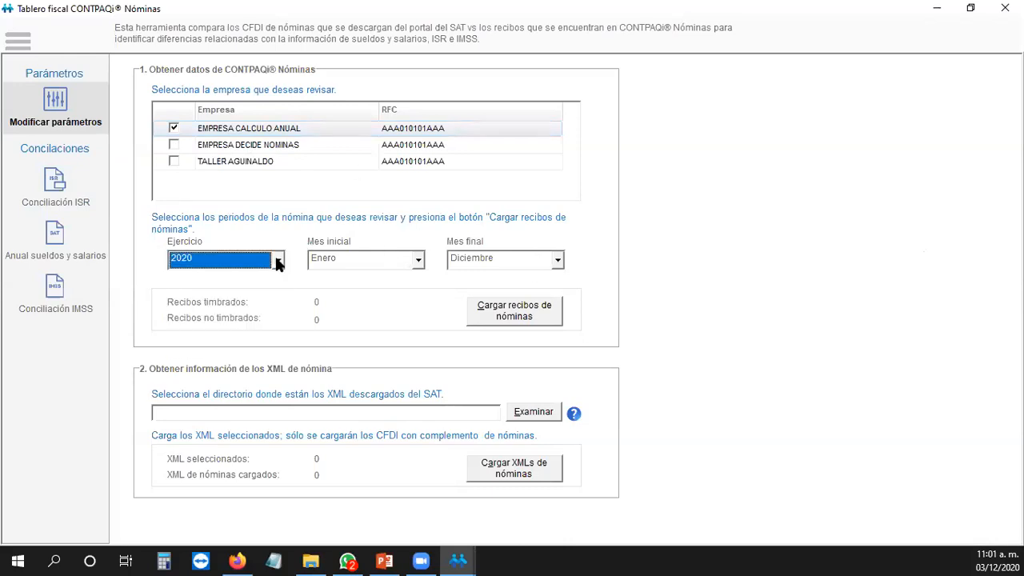
{"action": "left_click", "coordinate": [278, 261]}
{"action": "left_click", "coordinate": [278, 260]}
{"action": "left_click", "coordinate": [277, 261]}
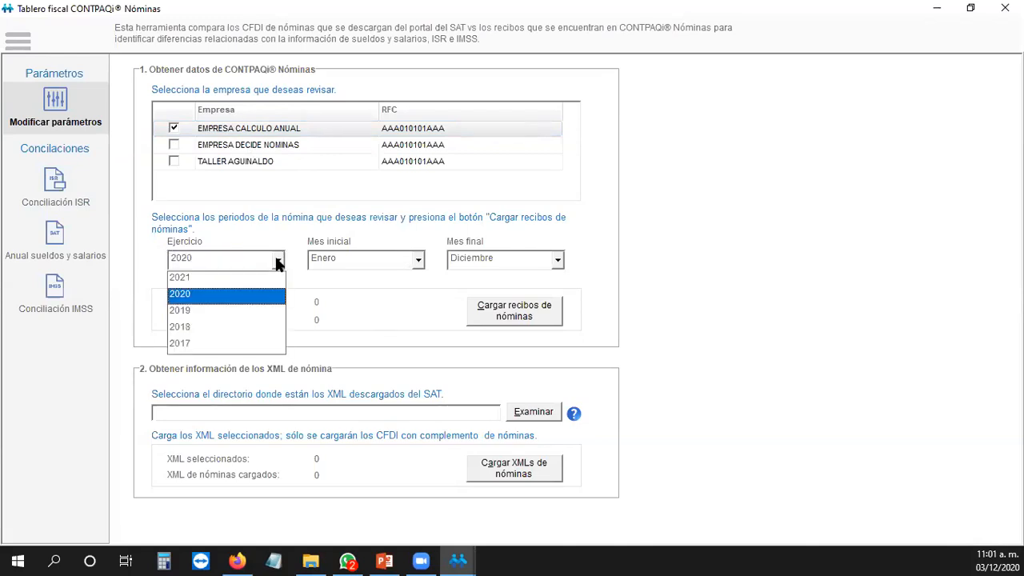
{"action": "left_click", "coordinate": [277, 260]}
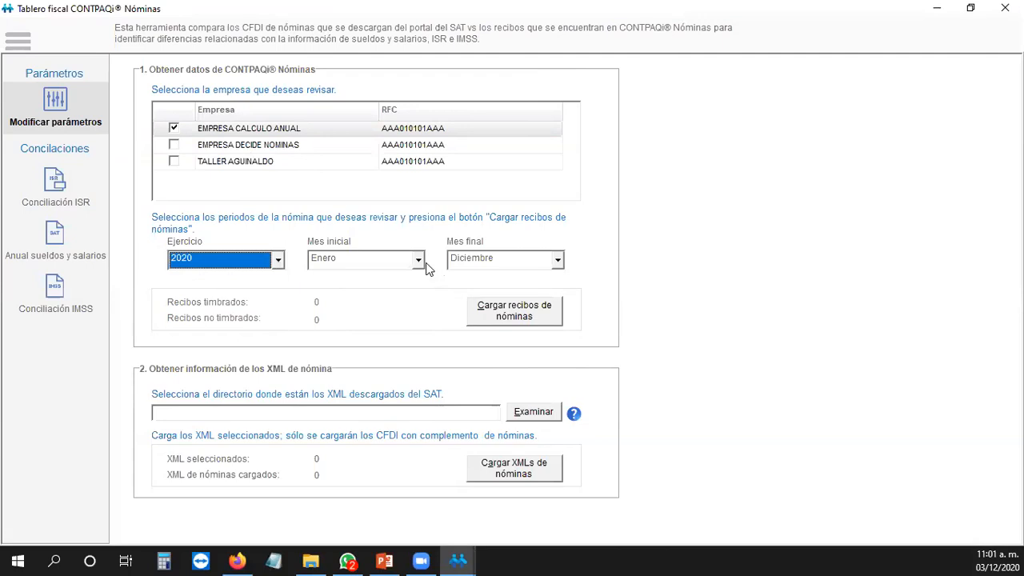
Step: Load the 119 stamped 2020 receipts and set the XML folder to XMLS 2020 EMPRESA CALCULO ANUAL
{"action": "left_click", "coordinate": [530, 319]}
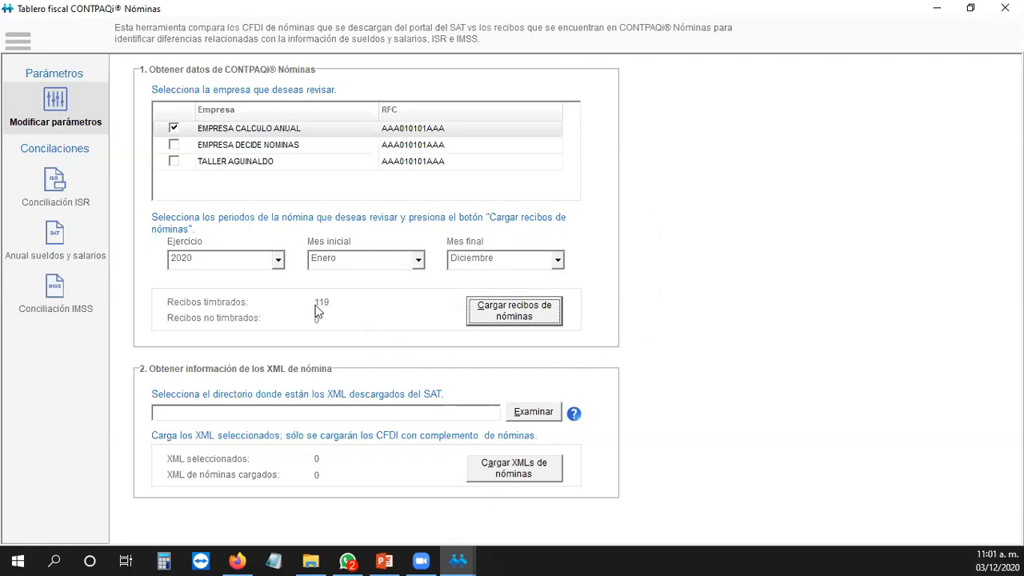
{"action": "left_click", "coordinate": [349, 413]}
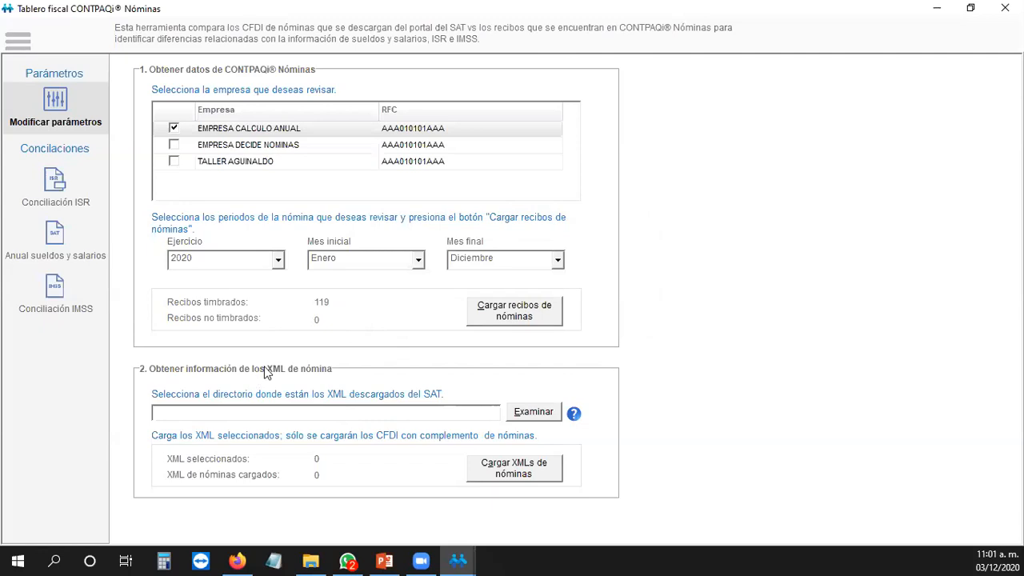
{"action": "left_click", "coordinate": [531, 416]}
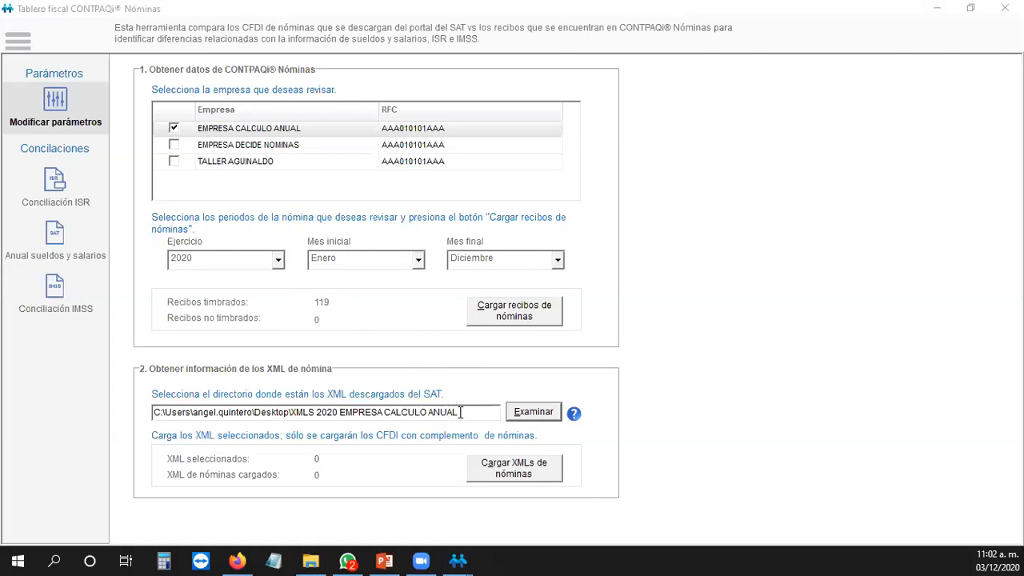
Step: Load the 119 payroll XMLs from the chosen folder and open Conciliación ISR
{"action": "left_click_drag", "start_coordinate": [459, 412], "coordinate": [231, 412]}
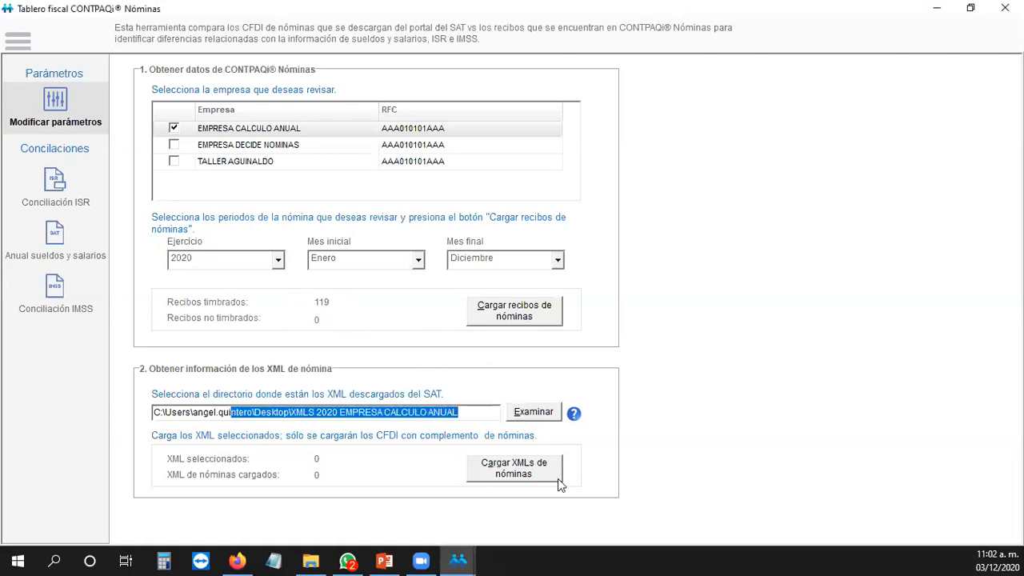
{"action": "left_click", "coordinate": [532, 475]}
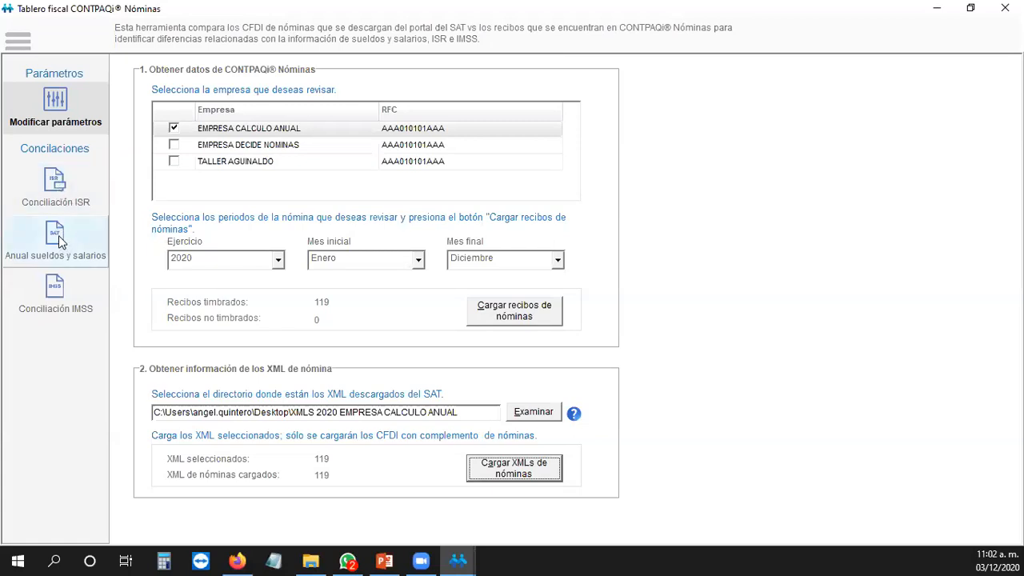
{"action": "left_click", "coordinate": [75, 183]}
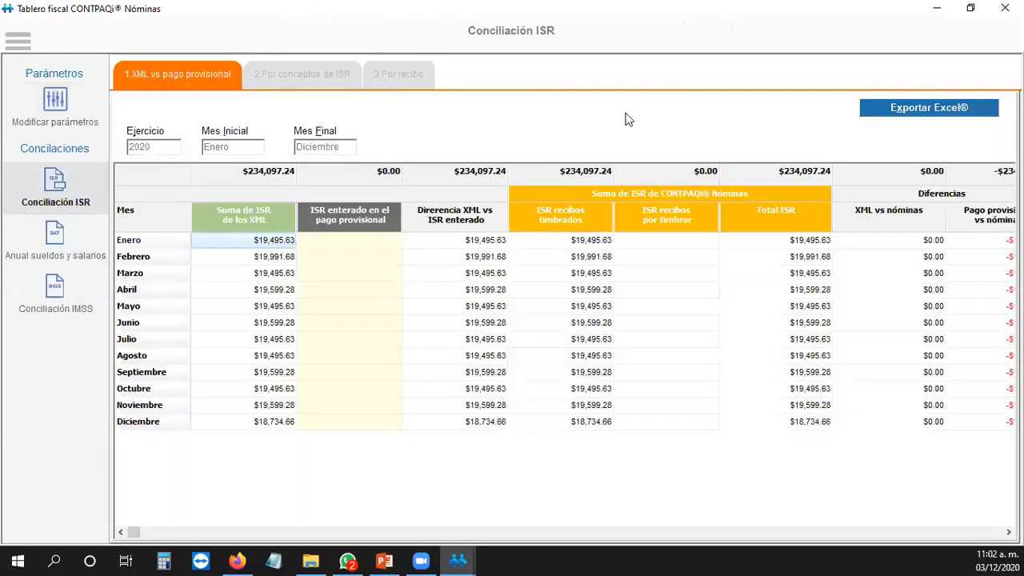
Step: Preview the Por conceptos and Por recibo tabs, then return to 1.XML vs pago provisional
{"action": "left_click", "coordinate": [245, 72]}
{"action": "left_click", "coordinate": [400, 74]}
{"action": "left_click", "coordinate": [201, 70]}
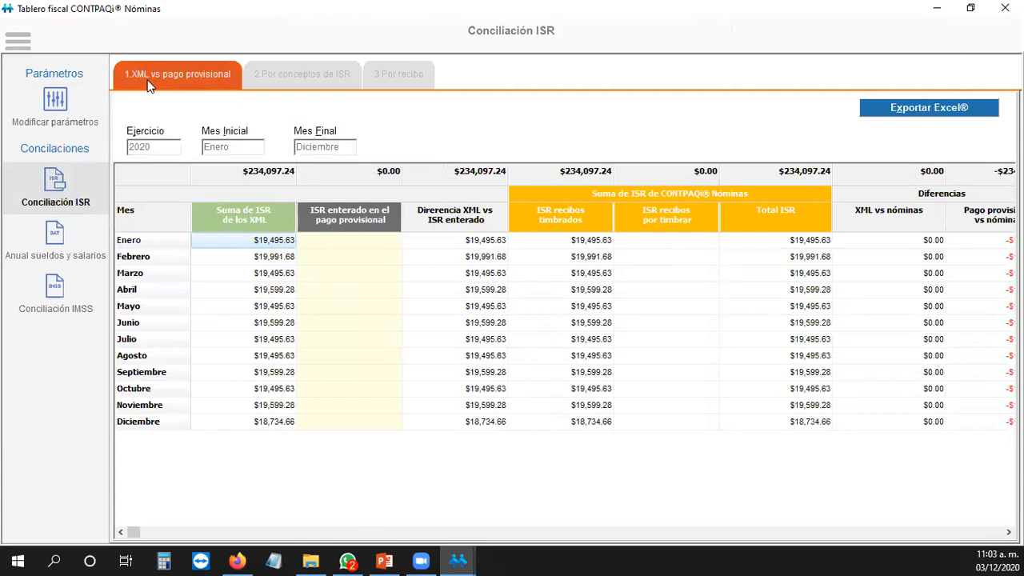
Step: Look over the monthly ISR enterado cells and begin editing January's provisional ISR amount
{"action": "left_click", "coordinate": [335, 243]}
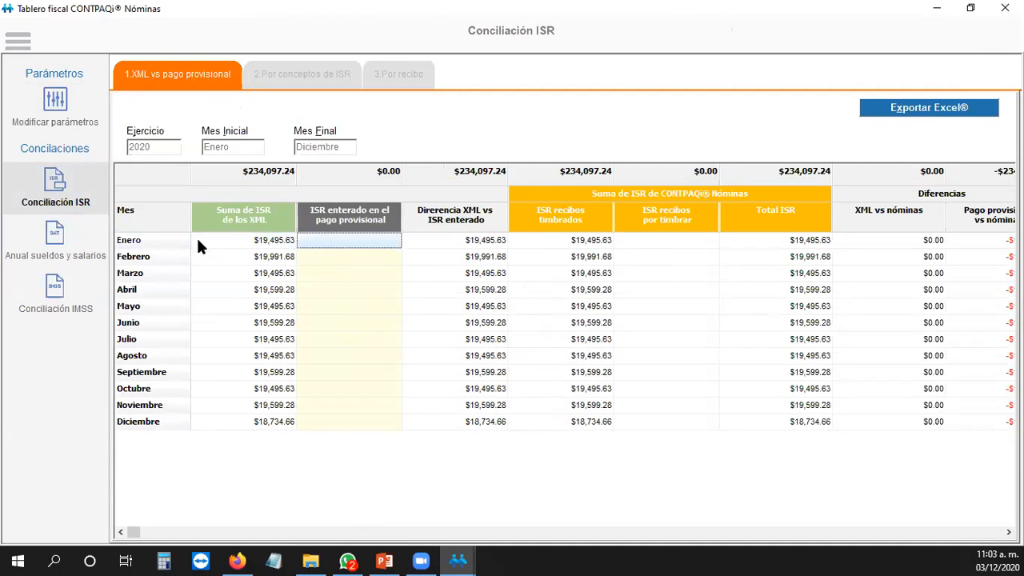
{"action": "left_click", "coordinate": [321, 258]}
{"action": "left_click", "coordinate": [322, 273]}
{"action": "left_click", "coordinate": [323, 290]}
{"action": "left_click", "coordinate": [327, 325]}
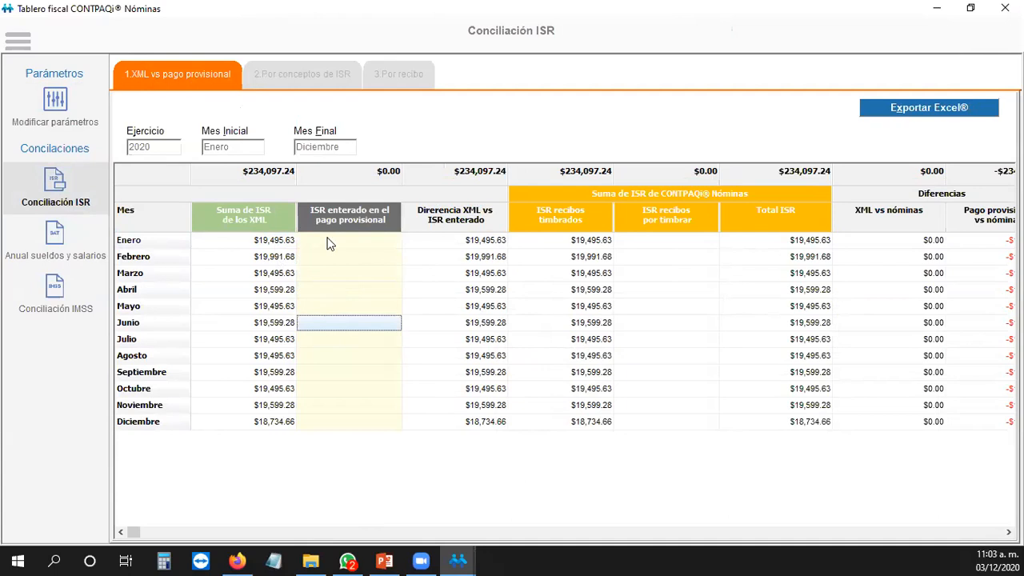
{"action": "left_click", "coordinate": [328, 241]}
{"action": "left_click", "coordinate": [332, 242]}
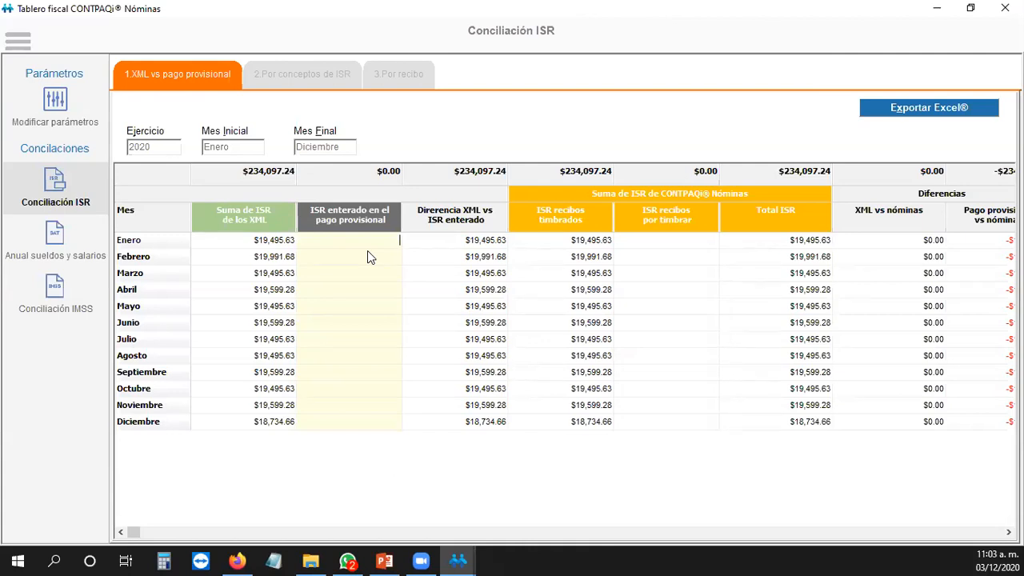
Step: Enter provisional ISR of $19,495.63 for Enero and $20,000.00 for Febrero, then view the differences
{"action": "type", "text": "19"}
{"action": "type", "text": ".63"}
{"action": "left_click", "coordinate": [347, 255]}
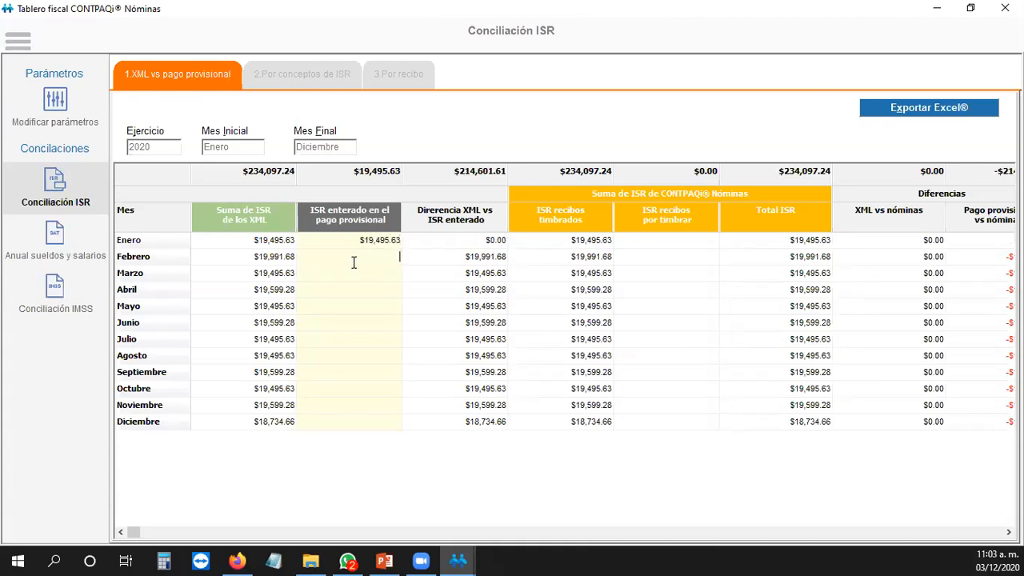
{"action": "type", "text": "2000"}
{"action": "left_click", "coordinate": [379, 279]}
{"action": "left_click", "coordinate": [380, 312]}
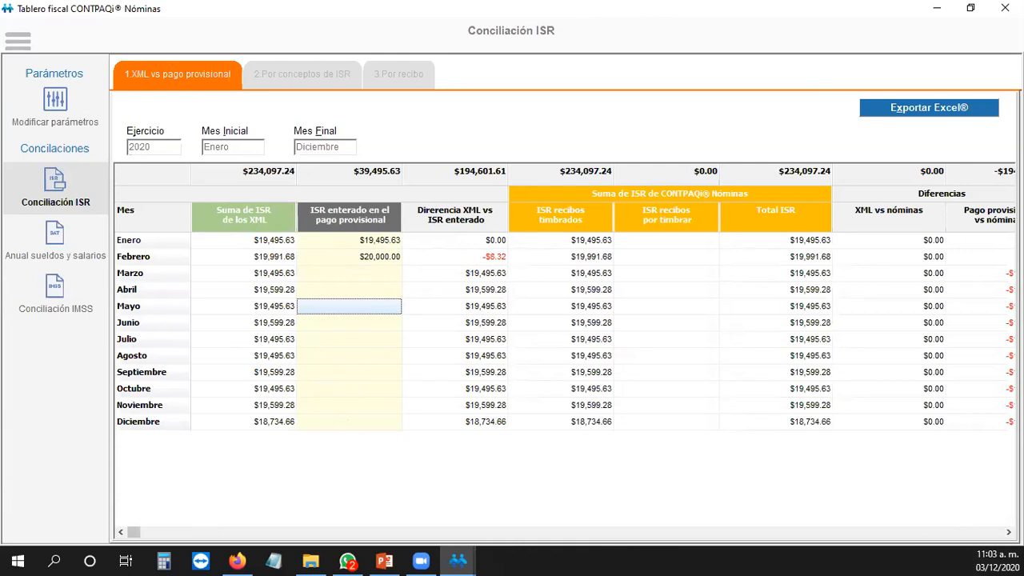
{"action": "left_click", "coordinate": [1008, 532]}
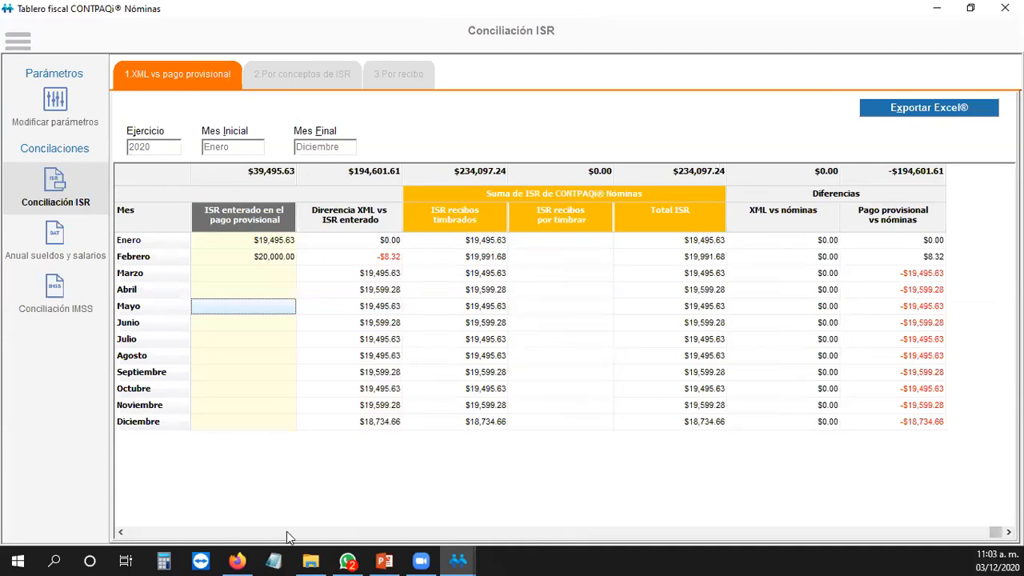
{"action": "left_click", "coordinate": [121, 532]}
{"action": "left_click", "coordinate": [269, 243]}
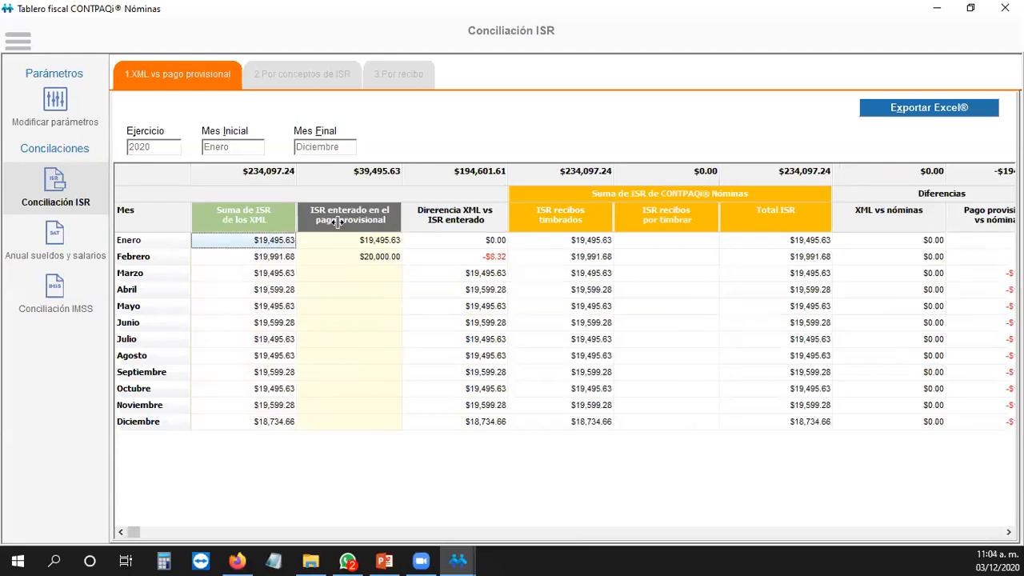
{"action": "left_click", "coordinate": [383, 291]}
{"action": "left_click", "coordinate": [372, 240]}
{"action": "left_click", "coordinate": [366, 257]}
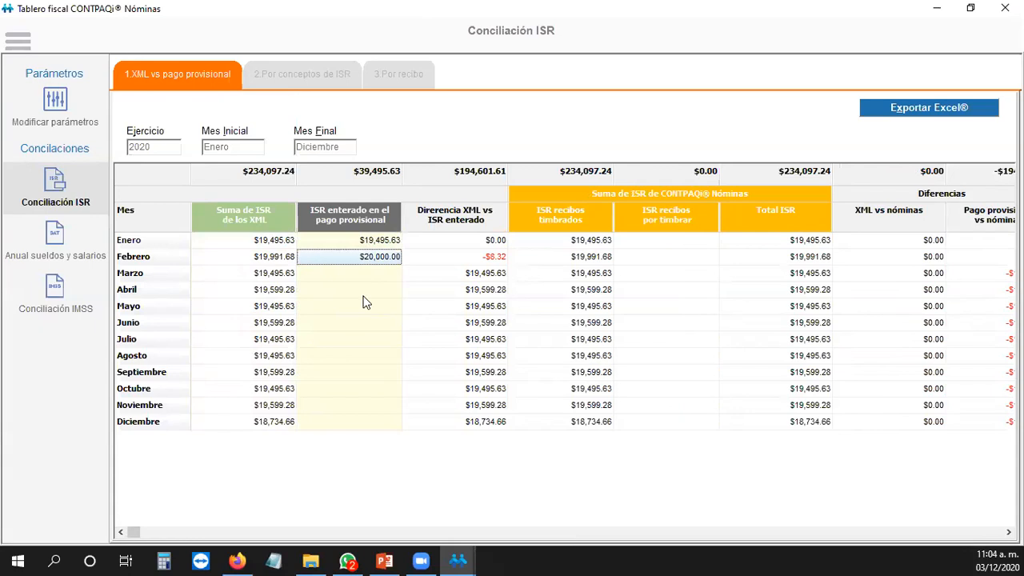
{"action": "left_click", "coordinate": [364, 355]}
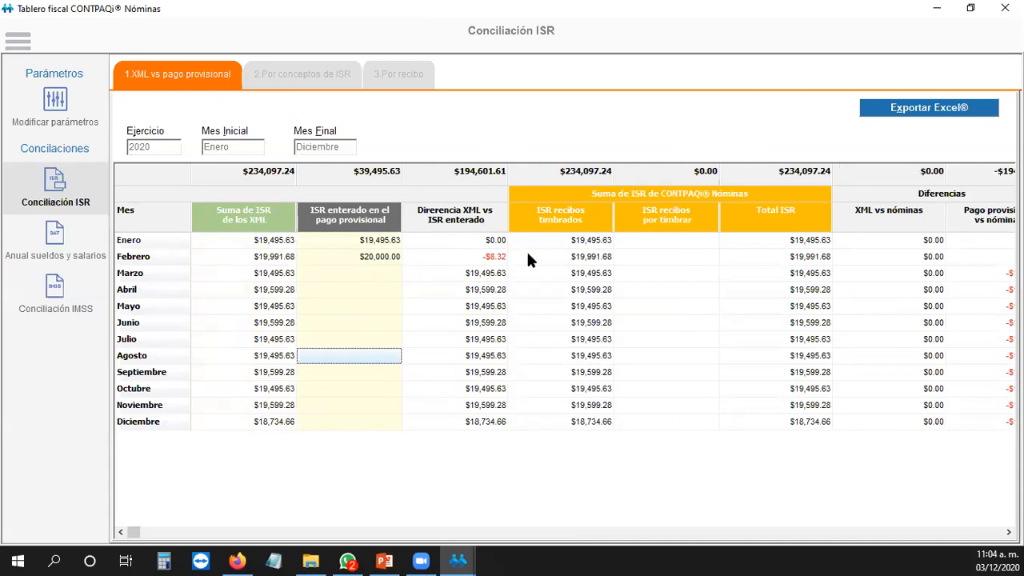
{"action": "left_click", "coordinate": [684, 273]}
{"action": "left_click", "coordinate": [681, 256]}
{"action": "left_click", "coordinate": [678, 242]}
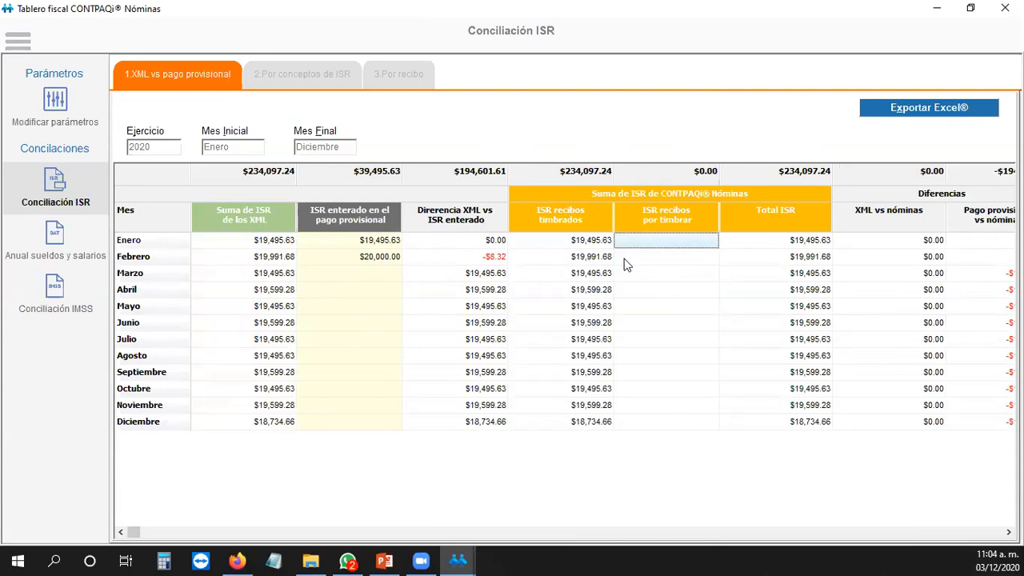
{"action": "left_click", "coordinate": [690, 292]}
{"action": "left_click", "coordinate": [664, 245]}
{"action": "left_click", "coordinate": [644, 289]}
{"action": "left_click", "coordinate": [579, 242]}
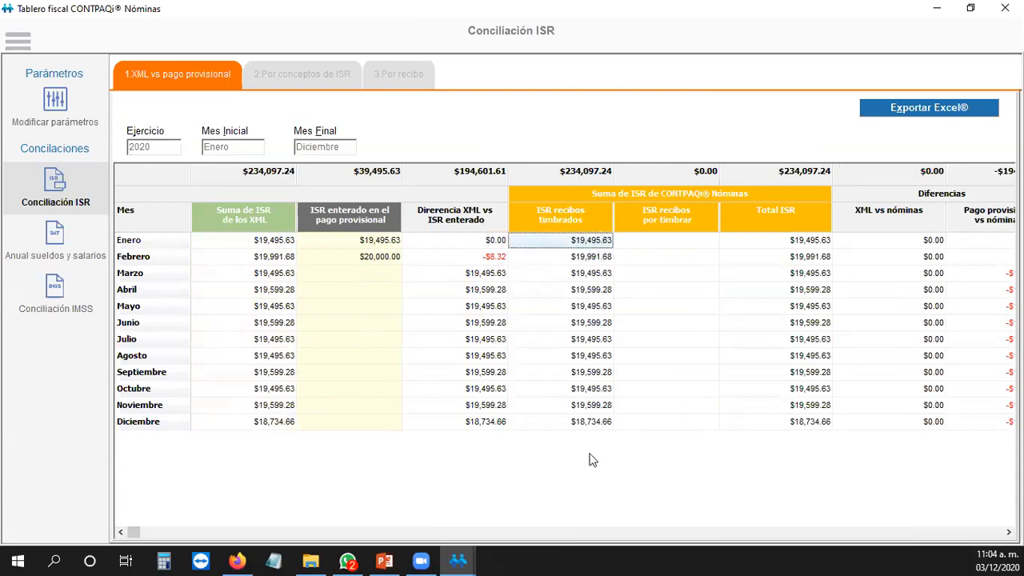
{"action": "left_click", "coordinate": [681, 244]}
{"action": "left_click", "coordinate": [680, 257]}
{"action": "left_click", "coordinate": [672, 273]}
{"action": "left_click", "coordinate": [672, 302]}
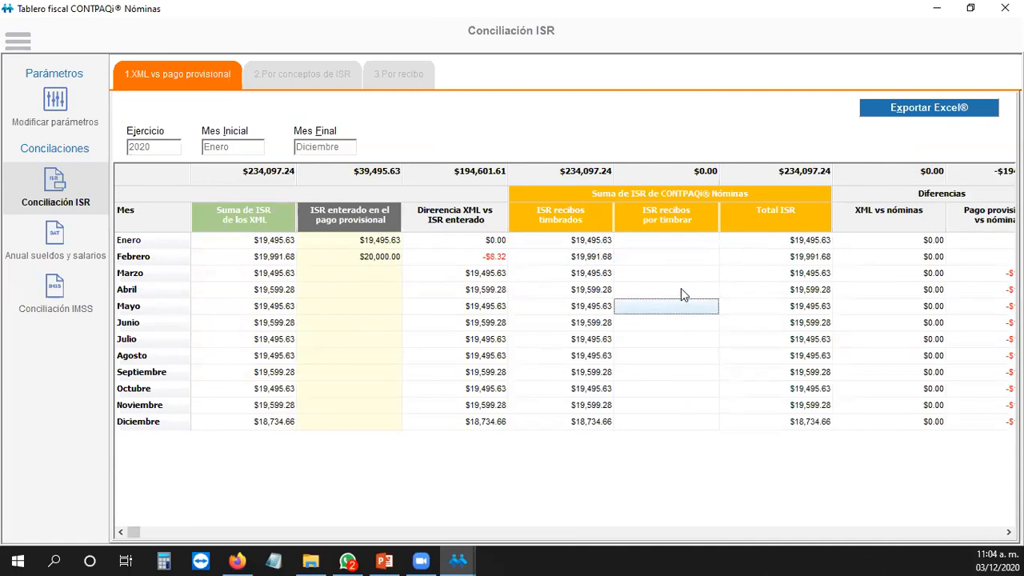
{"action": "left_click", "coordinate": [680, 288]}
{"action": "left_click", "coordinate": [681, 272]}
{"action": "left_click", "coordinate": [669, 242]}
{"action": "left_click", "coordinate": [669, 272]}
{"action": "left_click", "coordinate": [797, 244]}
{"action": "left_click", "coordinate": [799, 275]}
{"action": "left_click", "coordinate": [792, 387]}
{"action": "left_click", "coordinate": [680, 376]}
{"action": "left_click", "coordinate": [679, 272]}
{"action": "left_click", "coordinate": [677, 242]}
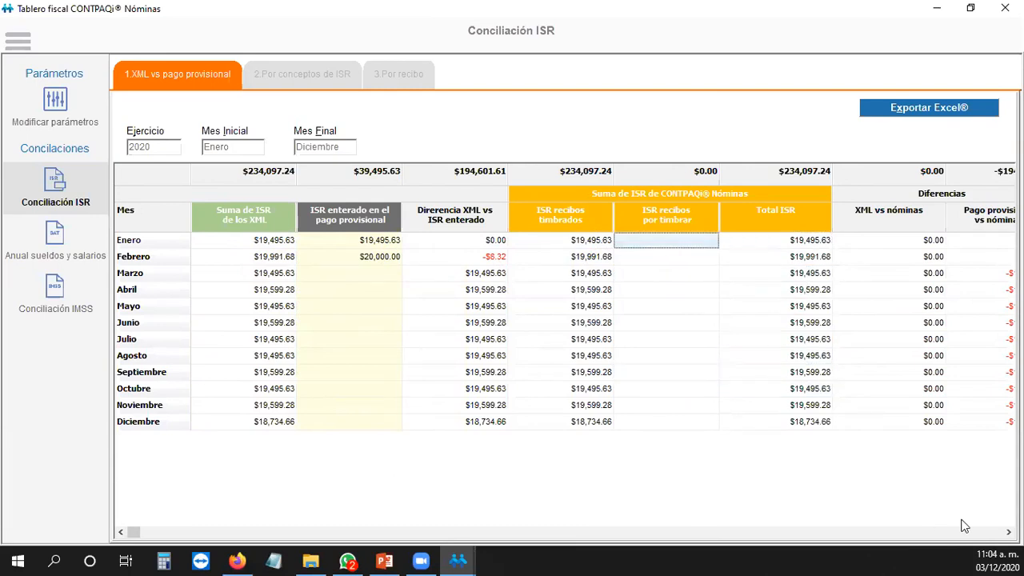
{"action": "left_click", "coordinate": [1008, 531]}
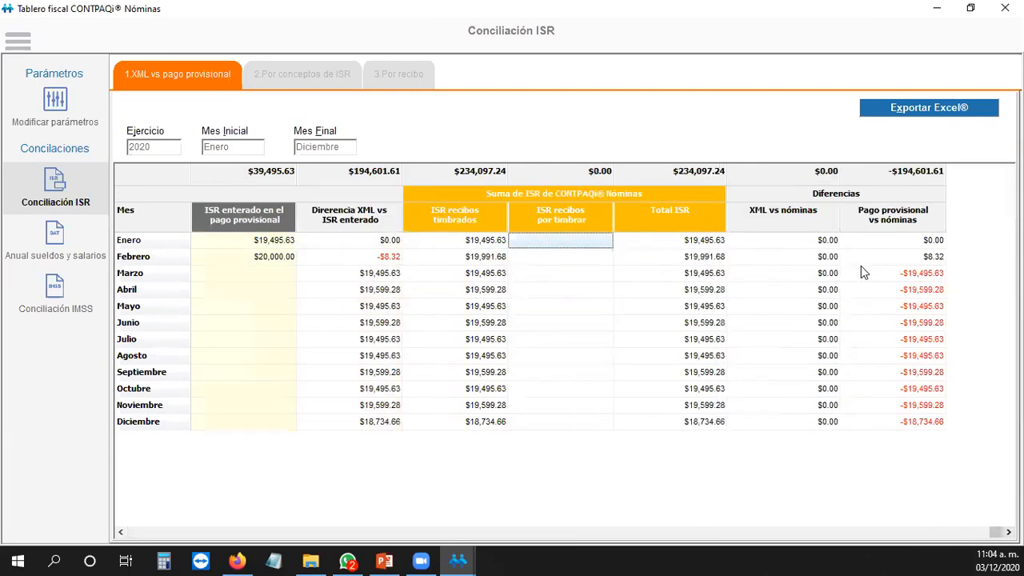
{"action": "left_click", "coordinate": [763, 240]}
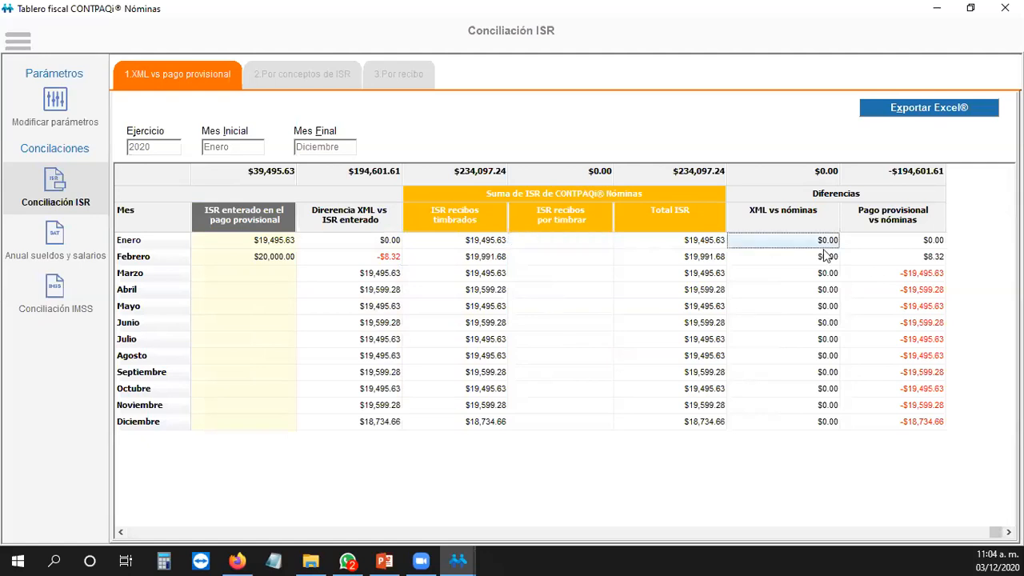
{"action": "left_click", "coordinate": [818, 258]}
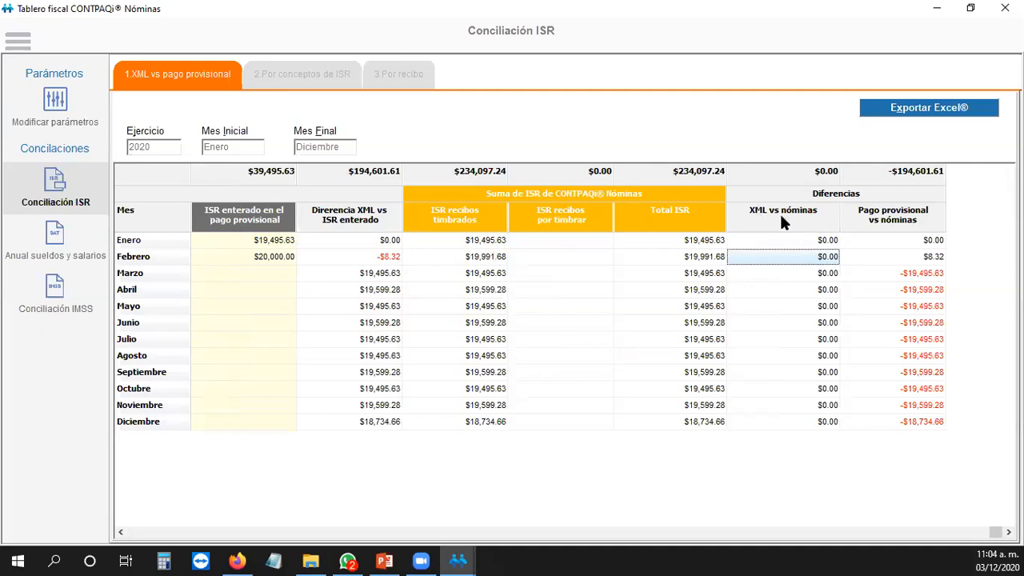
{"action": "left_click", "coordinate": [924, 254]}
{"action": "left_click", "coordinate": [924, 273]}
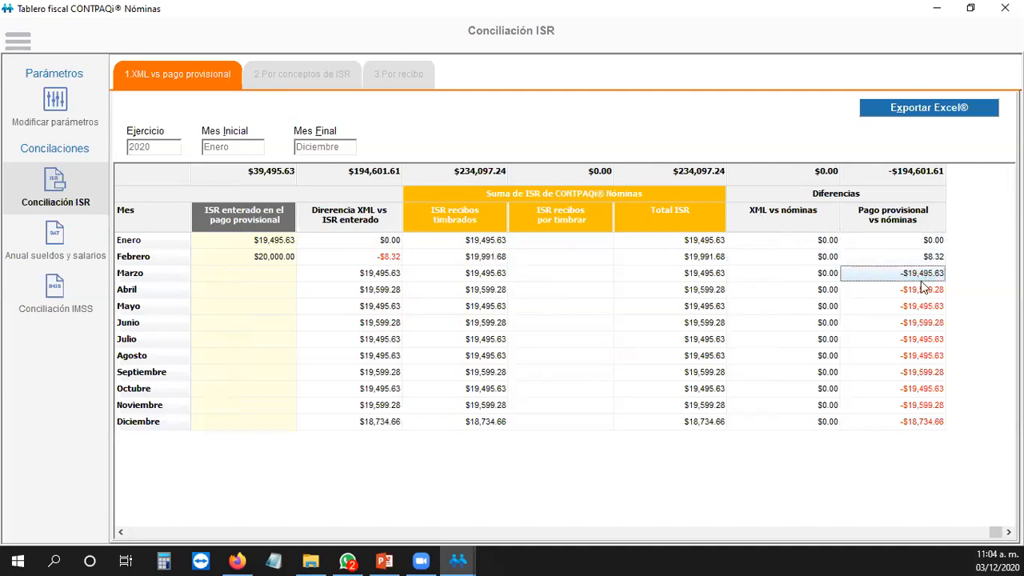
{"action": "left_click", "coordinate": [923, 289]}
{"action": "left_click", "coordinate": [922, 275]}
{"action": "left_click", "coordinate": [921, 258]}
{"action": "left_click", "coordinate": [918, 242]}
{"action": "left_click", "coordinate": [904, 259]}
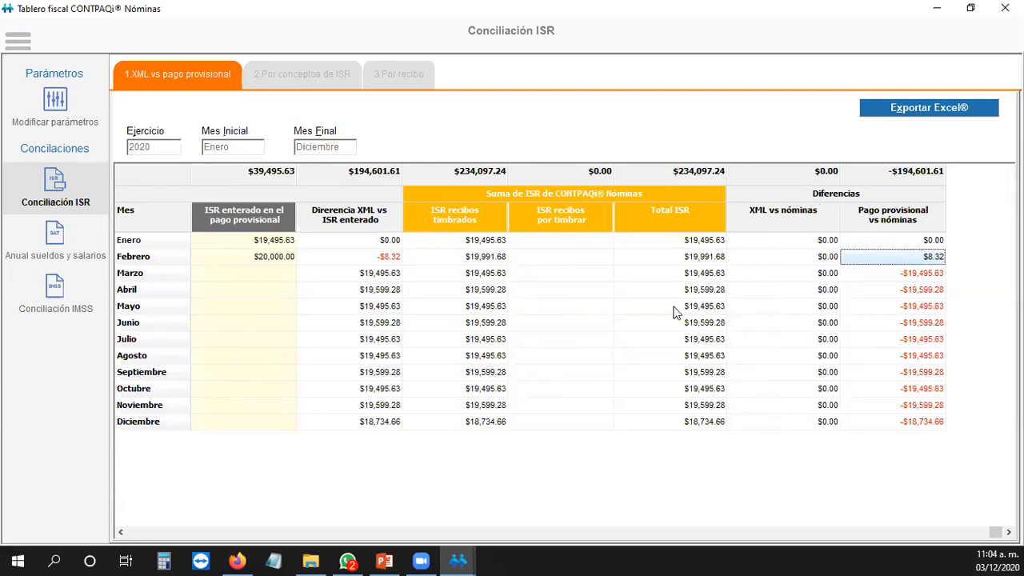
{"action": "left_click", "coordinate": [121, 534]}
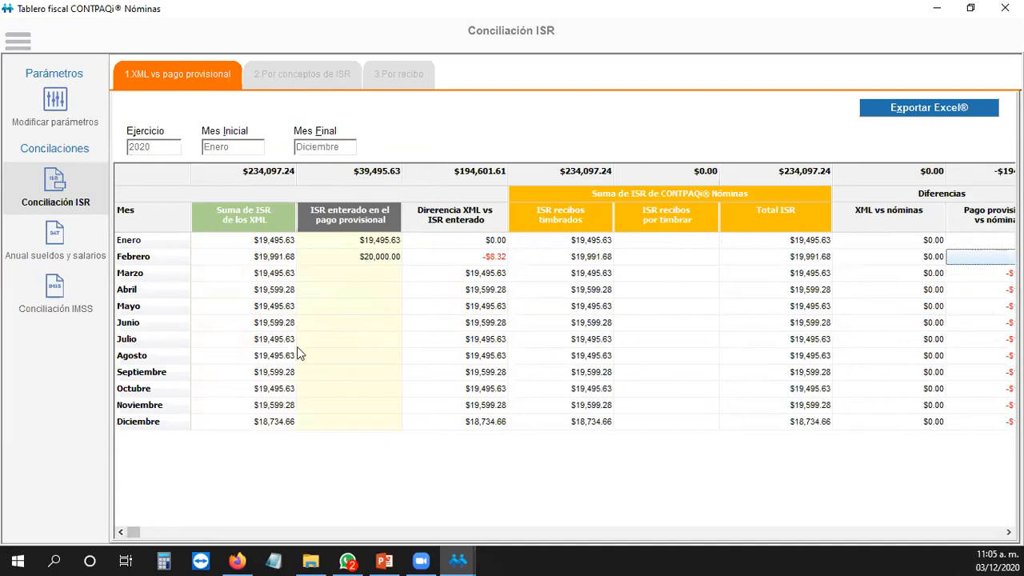
{"action": "left_click", "coordinate": [357, 256]}
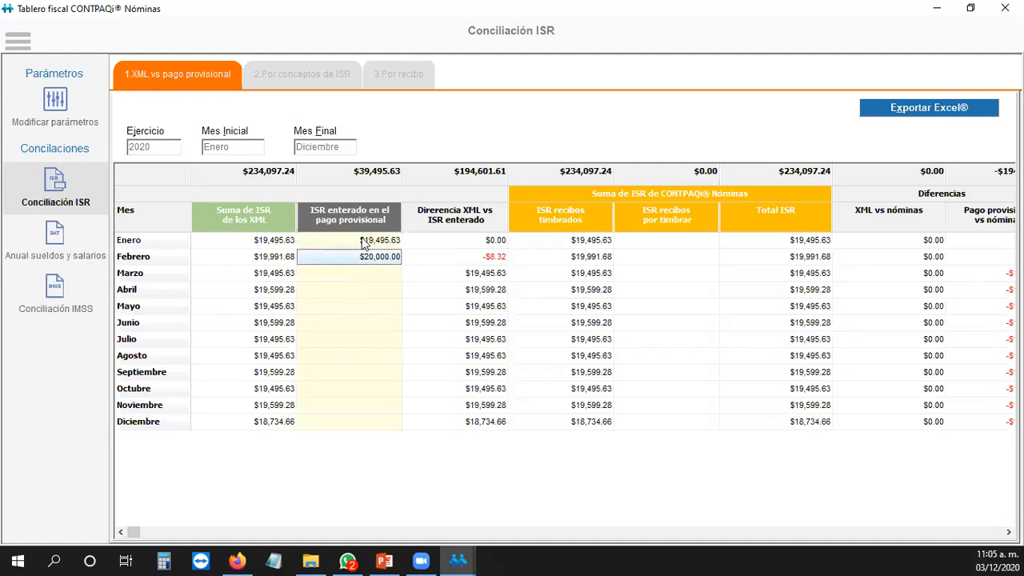
{"action": "left_click", "coordinate": [368, 242]}
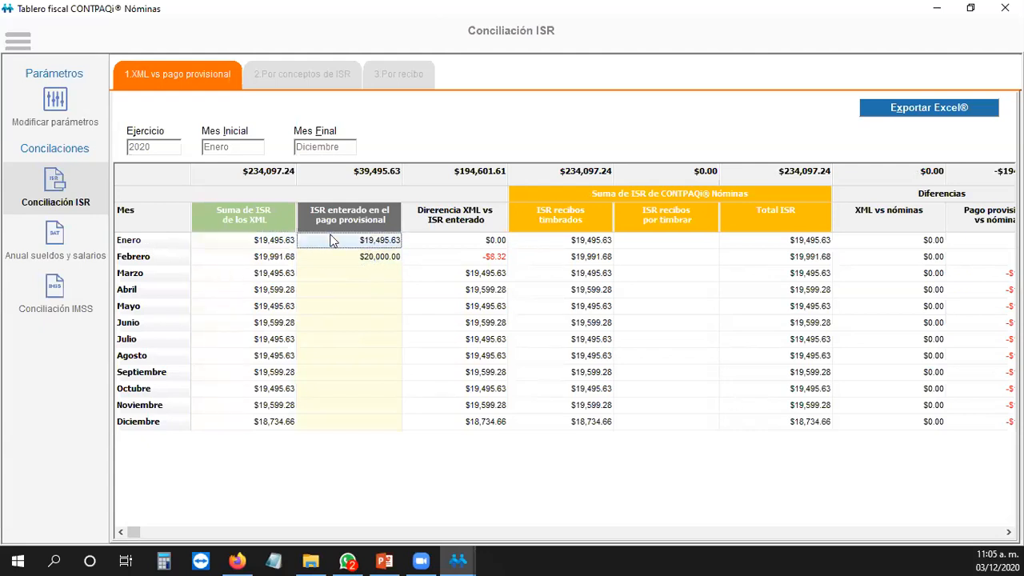
{"action": "left_click", "coordinate": [365, 262]}
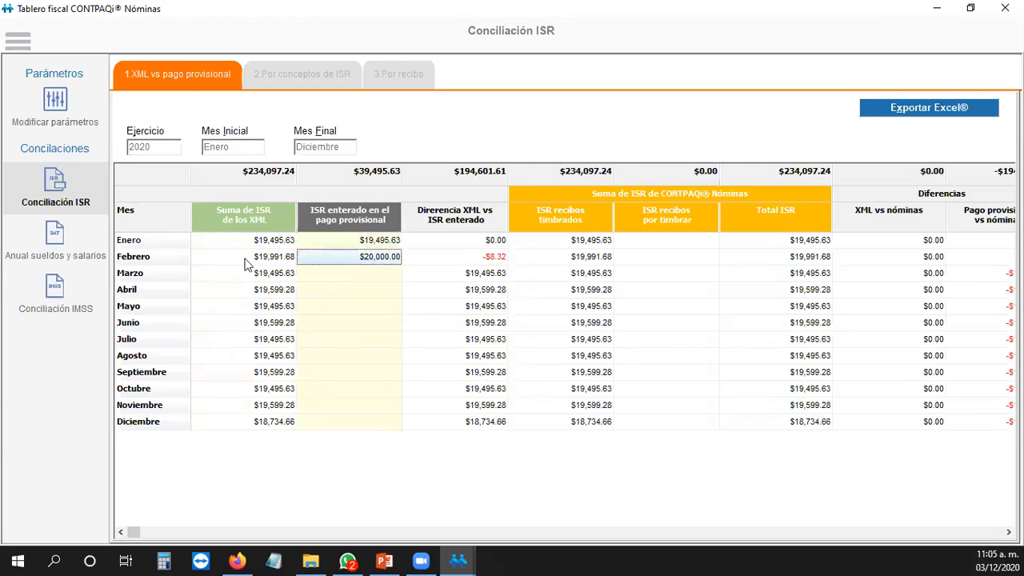
{"action": "left_click", "coordinate": [375, 407]}
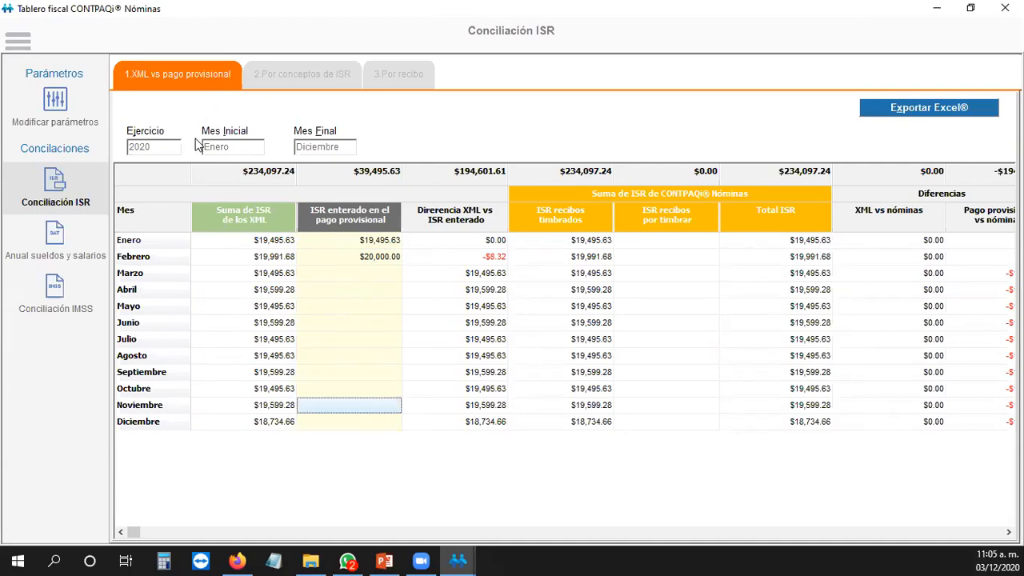
Step: Switch to 2.Por conceptos de ISR and inspect the monthly XML ISR totals
{"action": "left_click", "coordinate": [319, 75]}
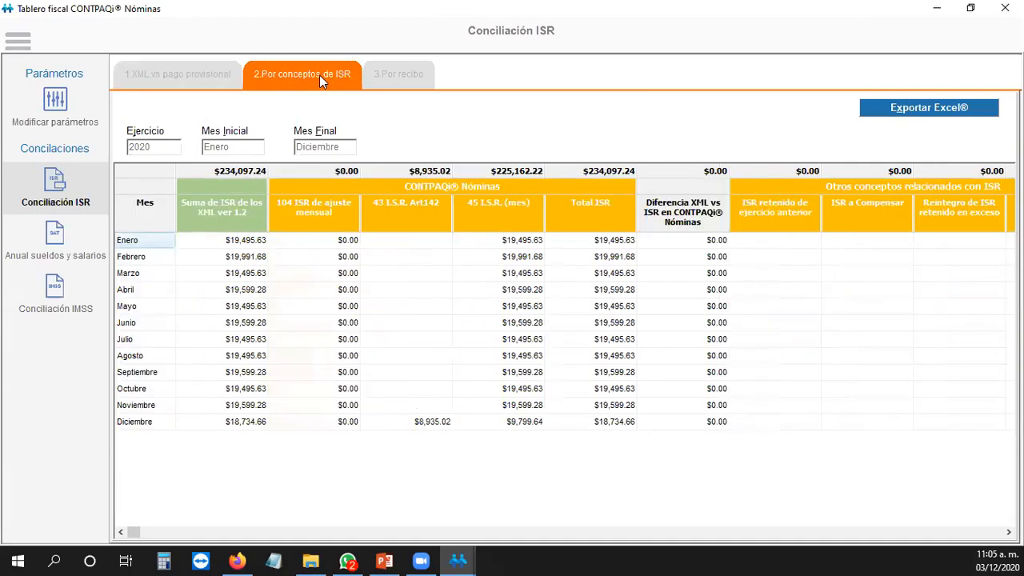
{"action": "left_click", "coordinate": [244, 241]}
{"action": "left_click", "coordinate": [241, 260]}
{"action": "left_click", "coordinate": [235, 358]}
{"action": "left_click", "coordinate": [232, 422]}
{"action": "left_click", "coordinate": [220, 290]}
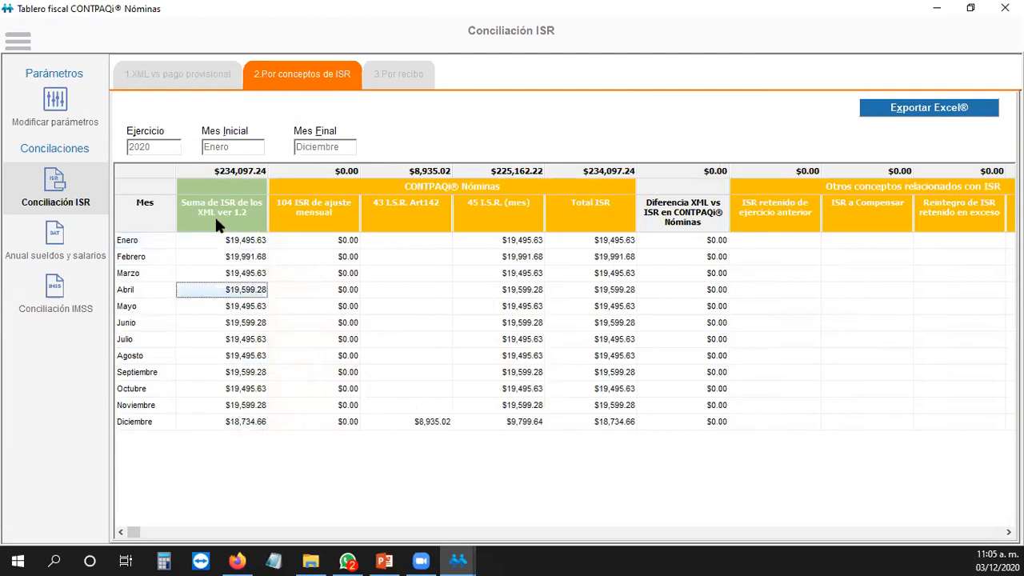
Step: Check concept values: 104 ajuste mensual, 43 Art142, 45 I.S.R. (mes), ISR a Compensar, refunds
{"action": "left_click", "coordinate": [336, 310]}
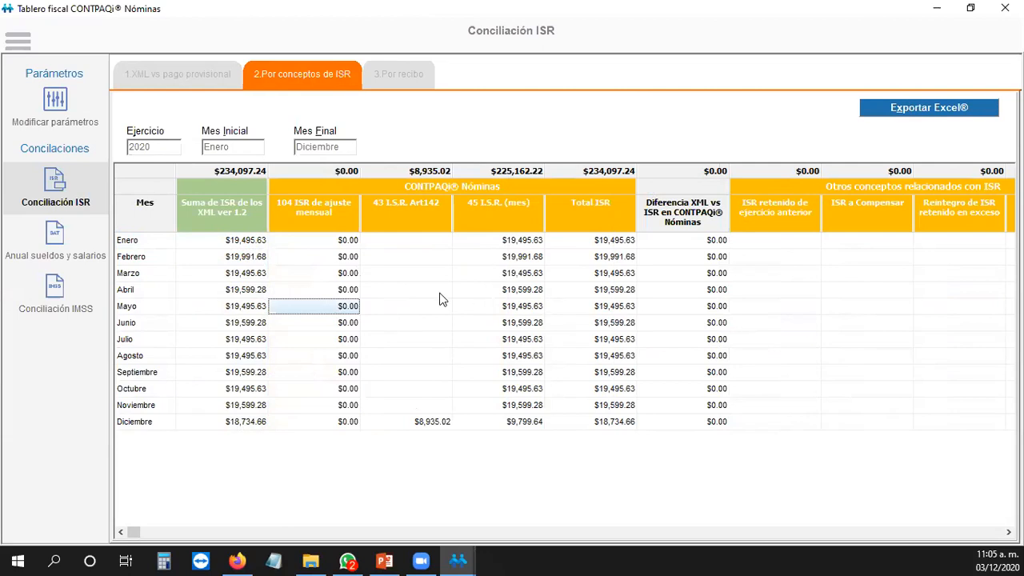
{"action": "left_click", "coordinate": [439, 292]}
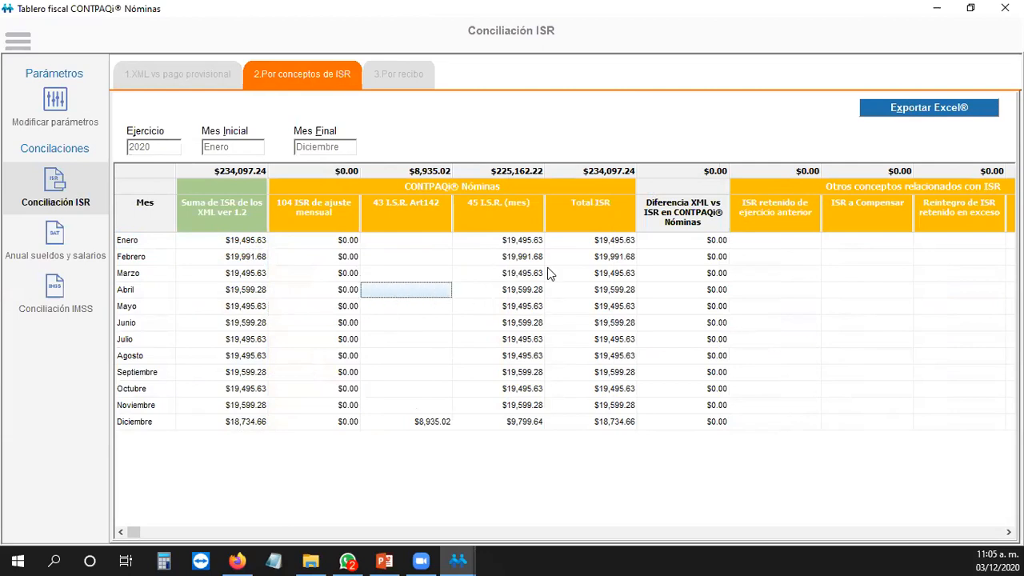
{"action": "left_click", "coordinate": [409, 240]}
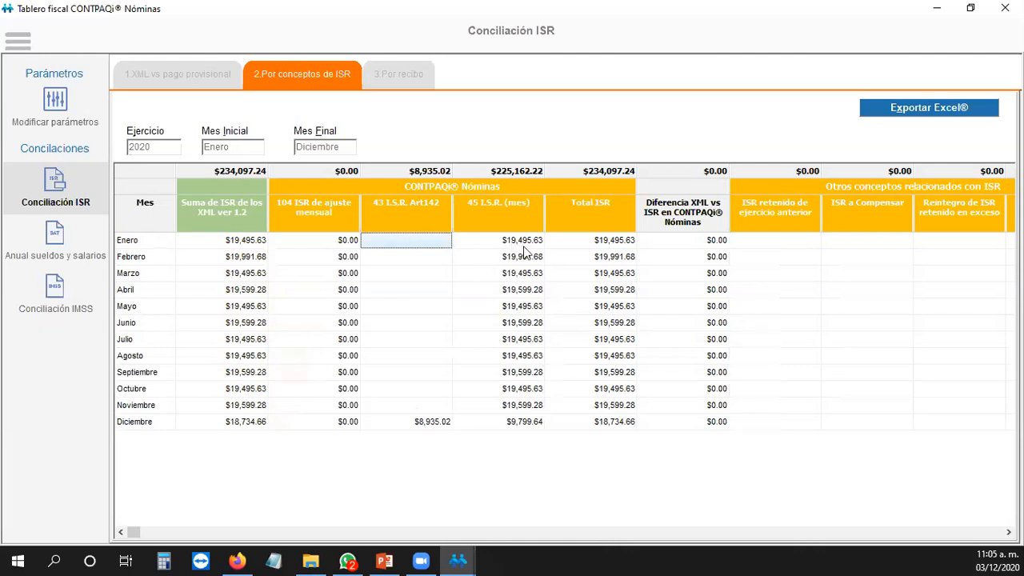
{"action": "left_click", "coordinate": [516, 241]}
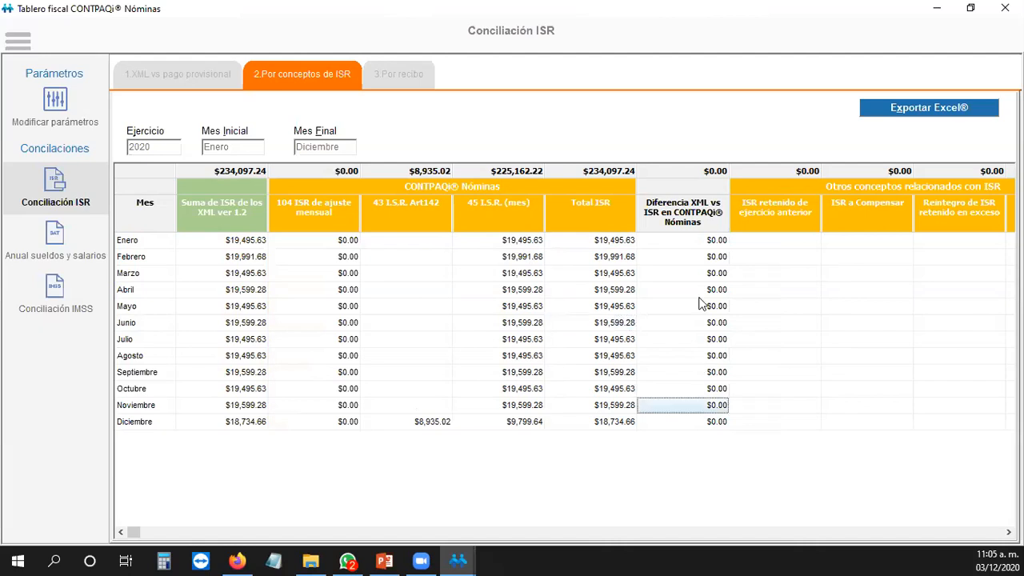
{"action": "left_click", "coordinate": [704, 244]}
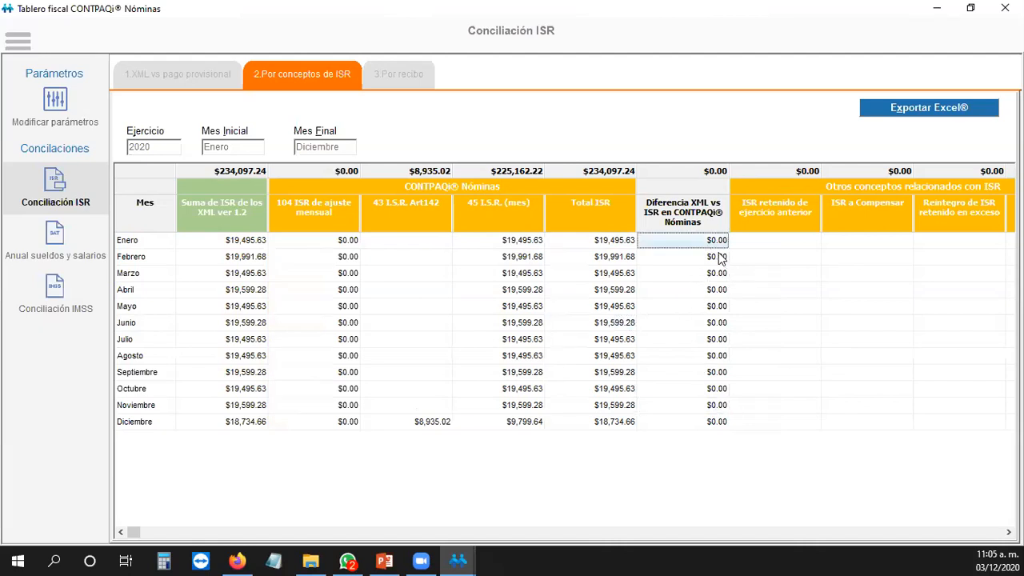
{"action": "left_click", "coordinate": [765, 253]}
{"action": "left_click", "coordinate": [895, 242]}
{"action": "left_click", "coordinate": [960, 240]}
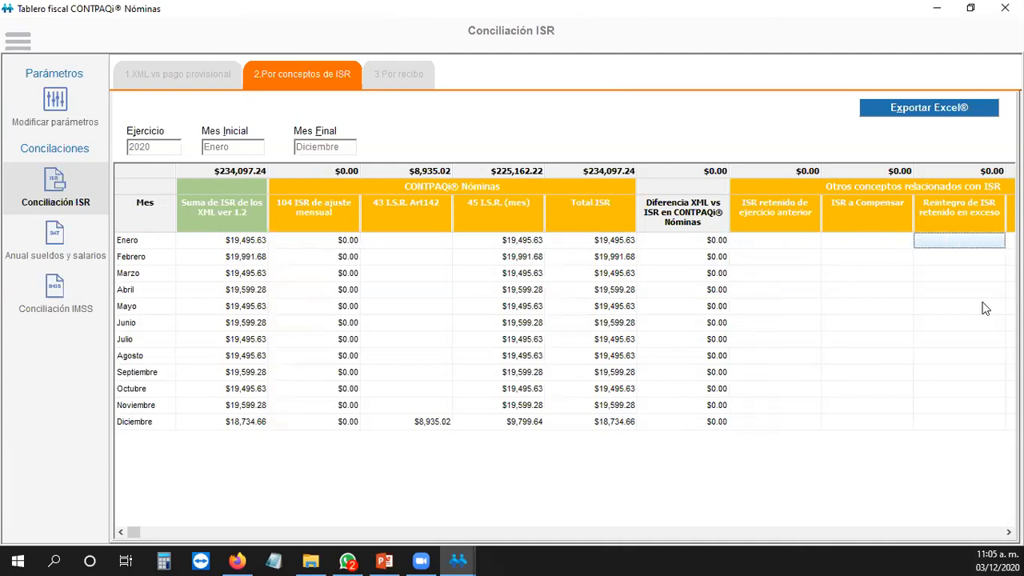
Step: Scroll across the ISR concept columns back to Mes, then switch to 3.Por recibo
{"action": "key", "text": "Right"}
{"action": "key", "text": "Left"}
{"action": "key", "text": "Left"}
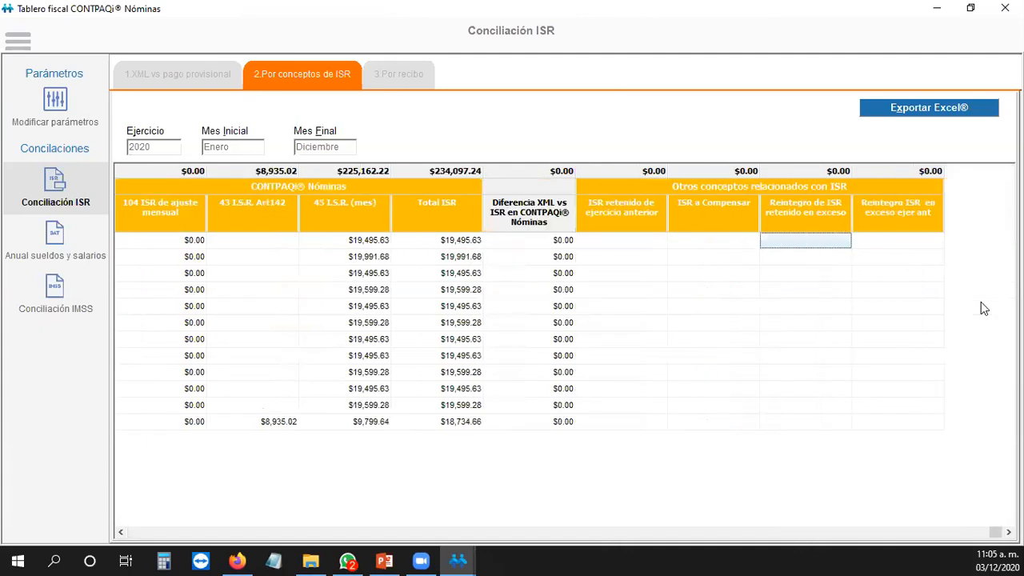
{"action": "key", "text": "Left"}
{"action": "key", "text": "Left"}
{"action": "key", "text": "Left"}
{"action": "key", "text": "Left"}
{"action": "key", "text": "Right"}
{"action": "key", "text": "Right"}
{"action": "key", "text": "Right"}
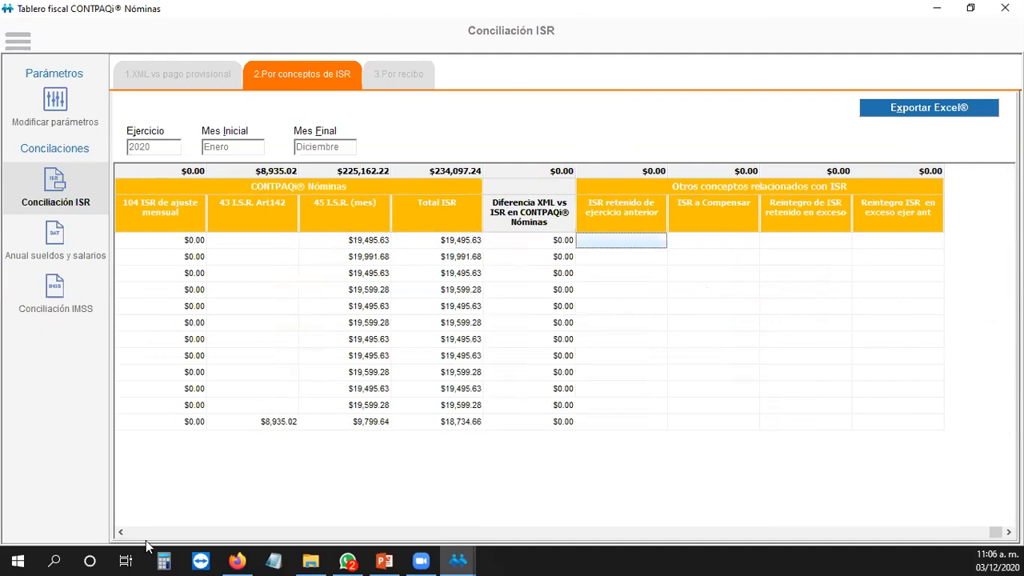
{"action": "left_click", "coordinate": [122, 532]}
{"action": "left_click", "coordinate": [122, 532]}
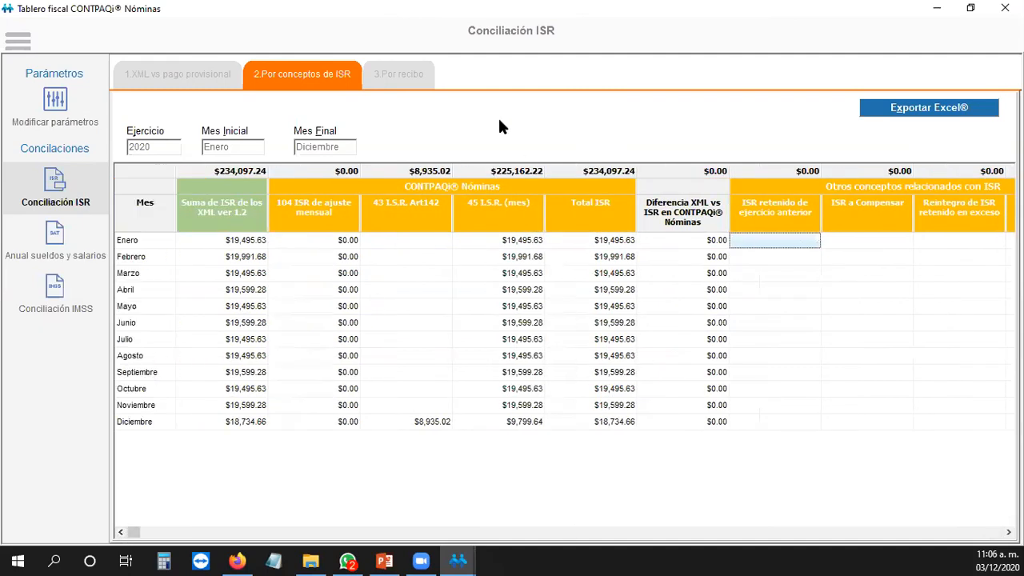
{"action": "left_click", "coordinate": [397, 75]}
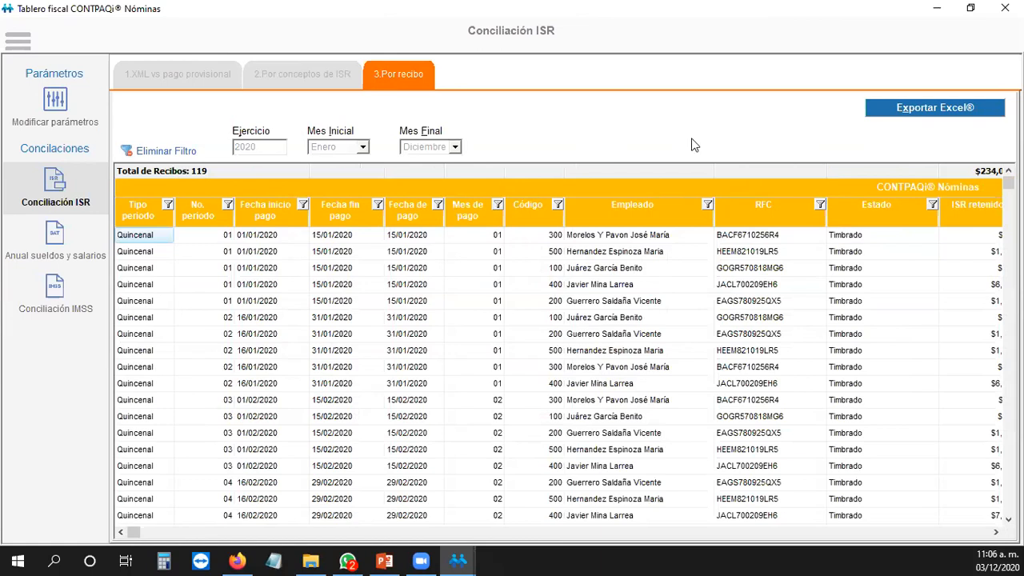
Step: Review the receipts' employees and their payment start, end, payment dates and months
{"action": "left_click", "coordinate": [582, 253]}
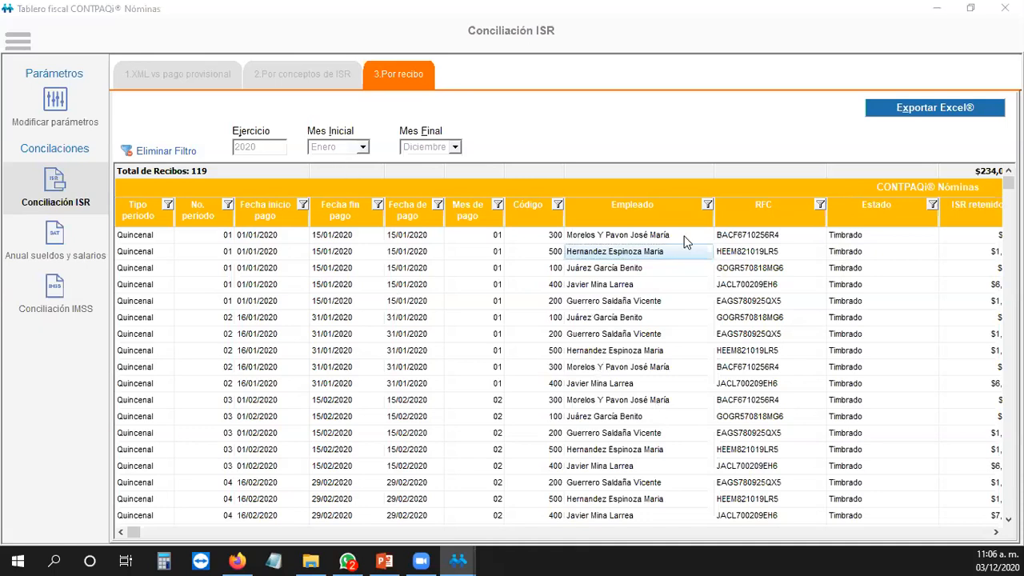
{"action": "left_click", "coordinate": [707, 204]}
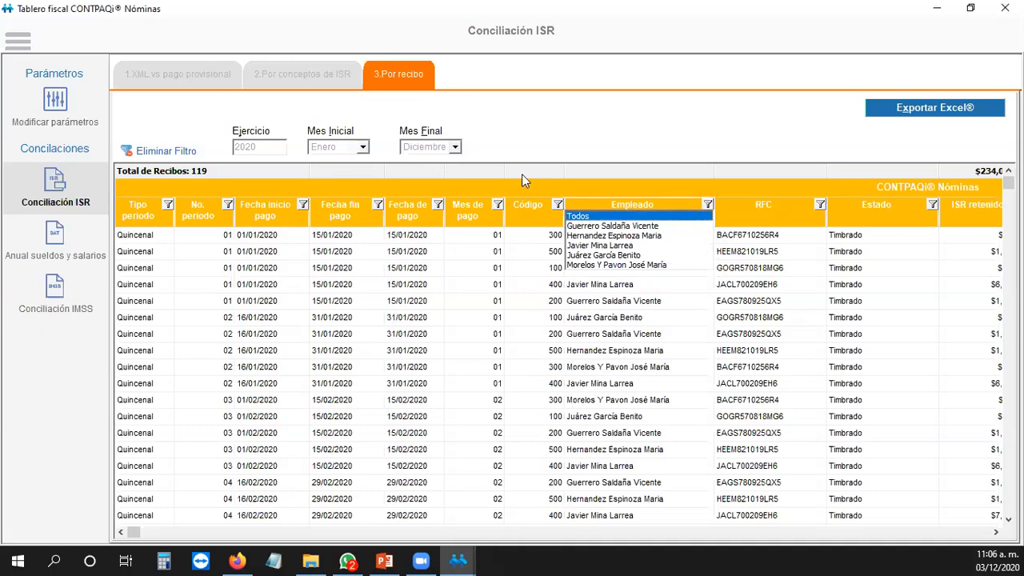
{"action": "left_click", "coordinate": [728, 144]}
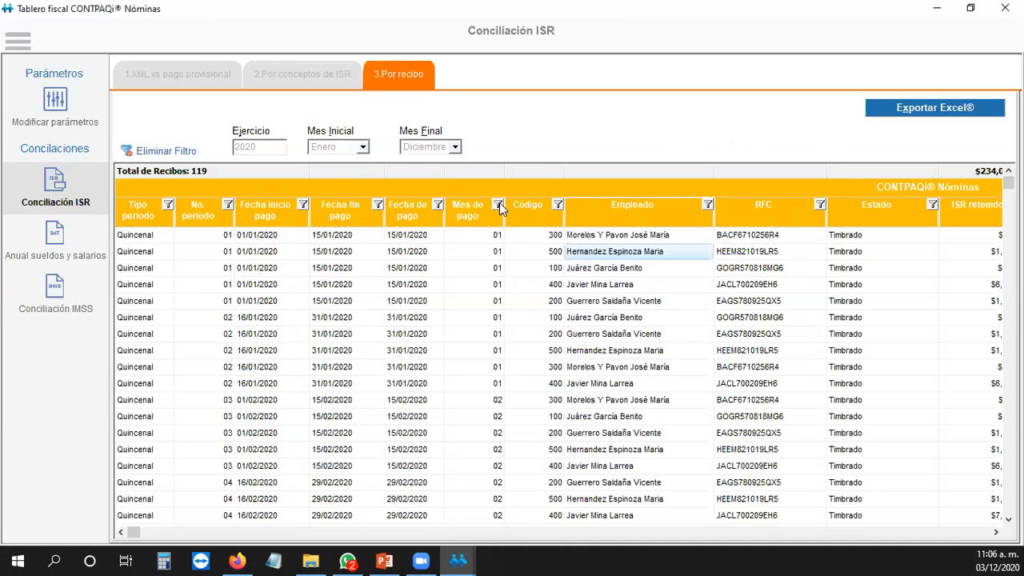
{"action": "left_click", "coordinate": [270, 236]}
{"action": "left_click", "coordinate": [332, 238]}
{"action": "left_click", "coordinate": [436, 240]}
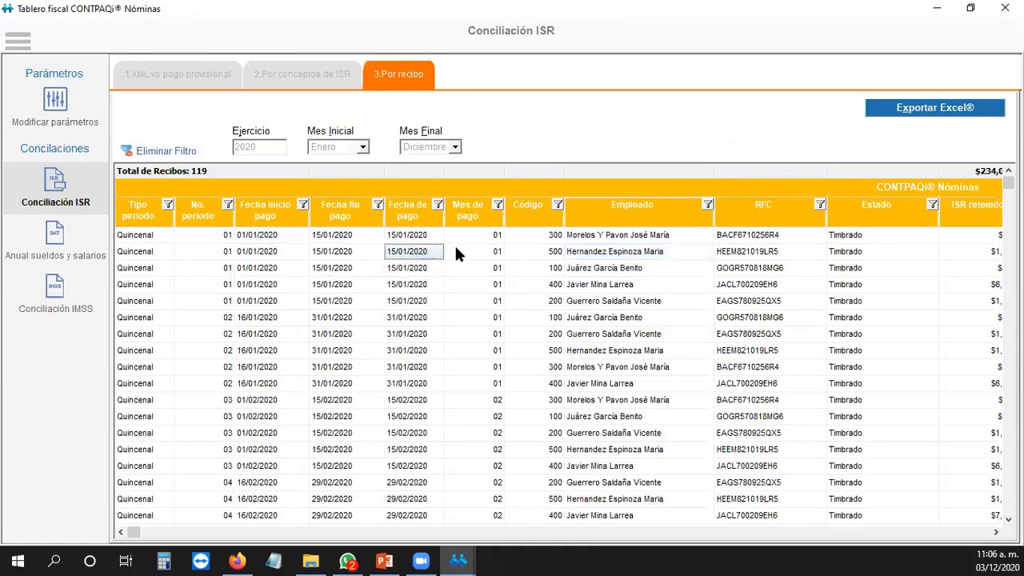
{"action": "left_click", "coordinate": [488, 238]}
{"action": "key", "text": "Down"}
{"action": "key", "text": "Down"}
{"action": "key", "text": "Down"}
{"action": "key", "text": "Down"}
{"action": "key", "text": "Down"}
{"action": "key", "text": "Down"}
{"action": "key", "text": "Down"}
{"action": "key", "text": "Down"}
{"action": "key", "text": "Down"}
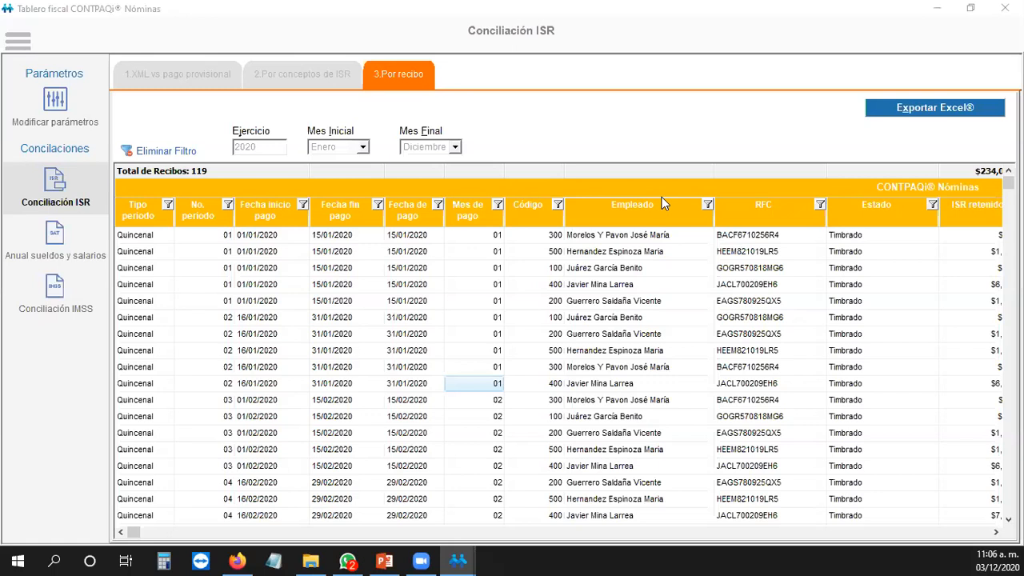
Step: Flip briefly through the other reconciliation tabs and return to the per-receipt listing
{"action": "left_click", "coordinate": [201, 75]}
{"action": "left_click", "coordinate": [291, 75]}
{"action": "left_click", "coordinate": [206, 76]}
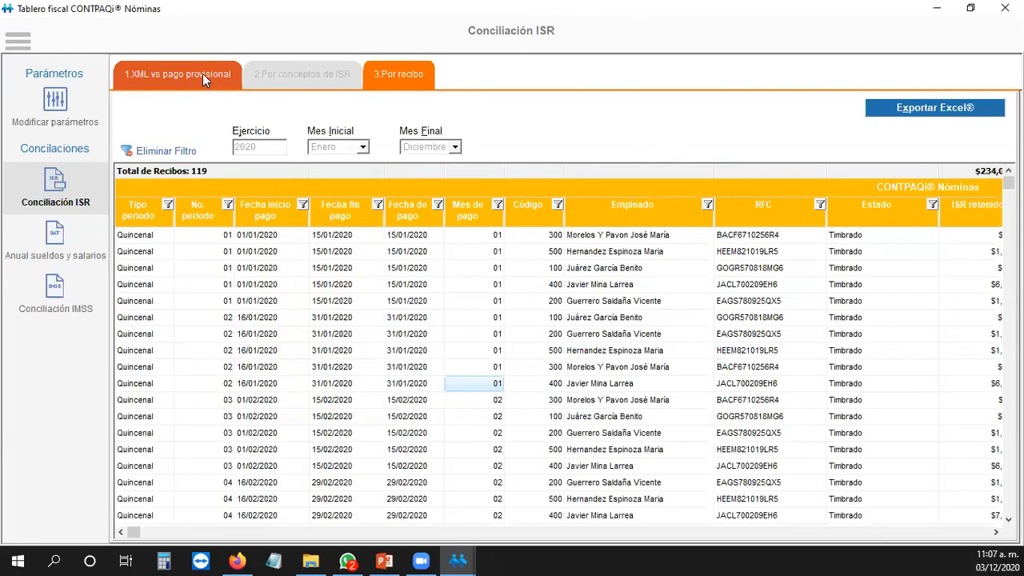
Step: Return to 1.XML vs pago provisional, showing $39,495.63 paid and a $194,601.61 difference
{"action": "left_click", "coordinate": [315, 74]}
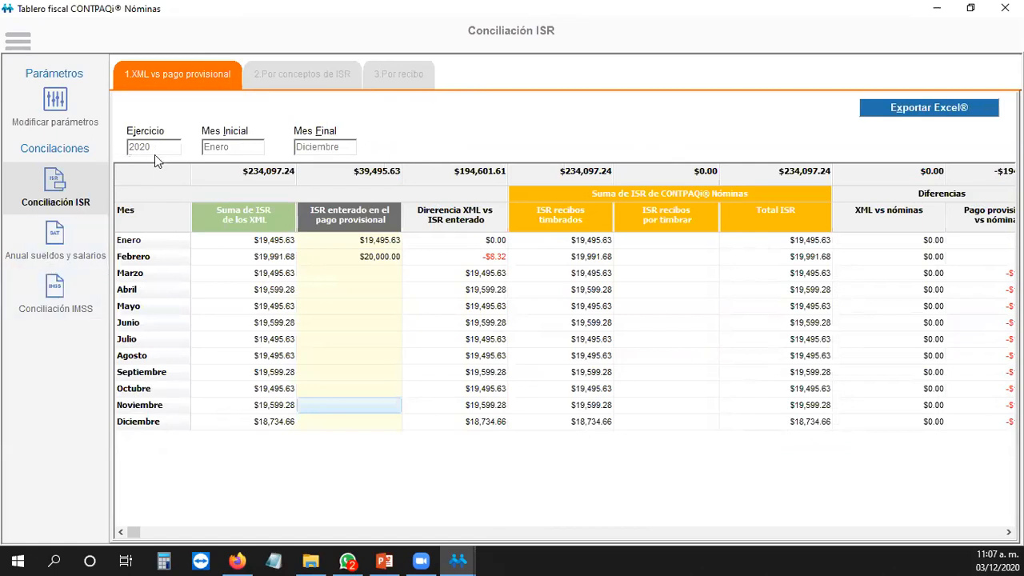
Step: Open Anual sueldos y salarios and inspect the monthly XML taxable base, including Octubre
{"action": "left_click", "coordinate": [72, 233]}
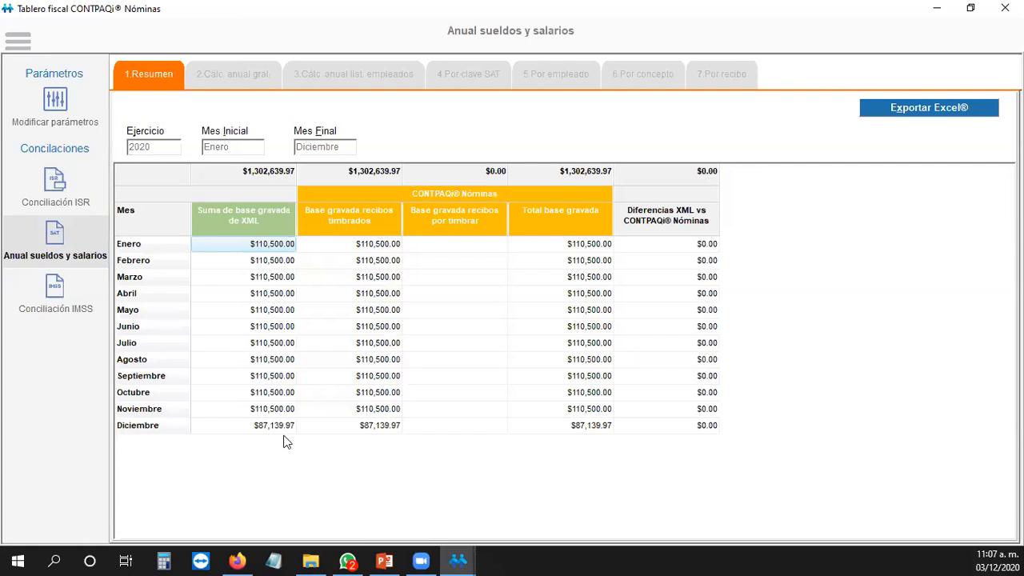
{"action": "left_click", "coordinate": [264, 326]}
{"action": "left_click", "coordinate": [404, 312]}
{"action": "left_click", "coordinate": [255, 248]}
{"action": "left_click", "coordinate": [200, 392]}
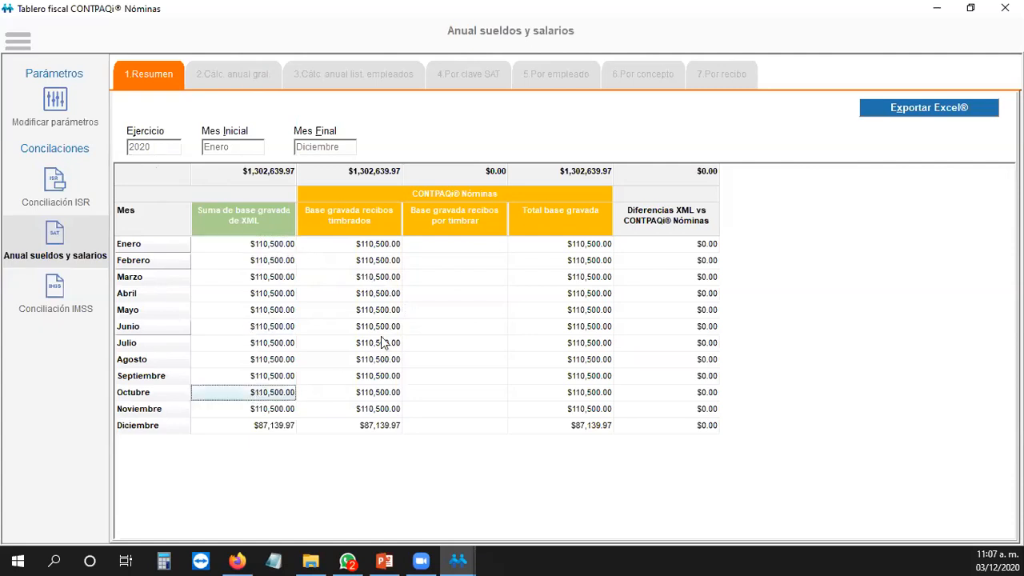
Step: Review the stamped and unstamped taxable base columns, confirming no receipts are pending stamping
{"action": "left_click", "coordinate": [366, 245]}
{"action": "left_click", "coordinate": [344, 281]}
{"action": "left_click", "coordinate": [364, 425]}
{"action": "left_click", "coordinate": [454, 294]}
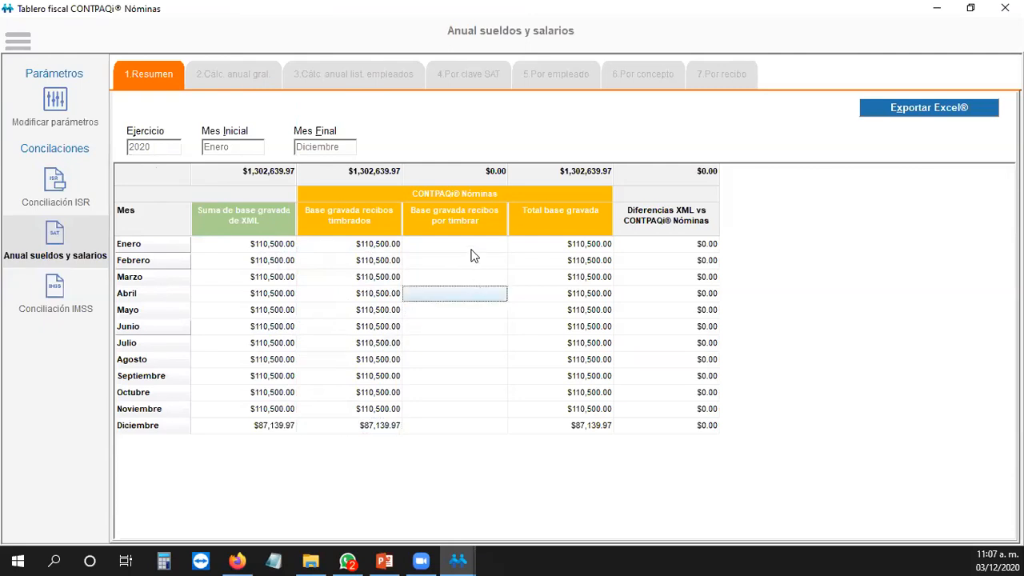
{"action": "left_click", "coordinate": [472, 246]}
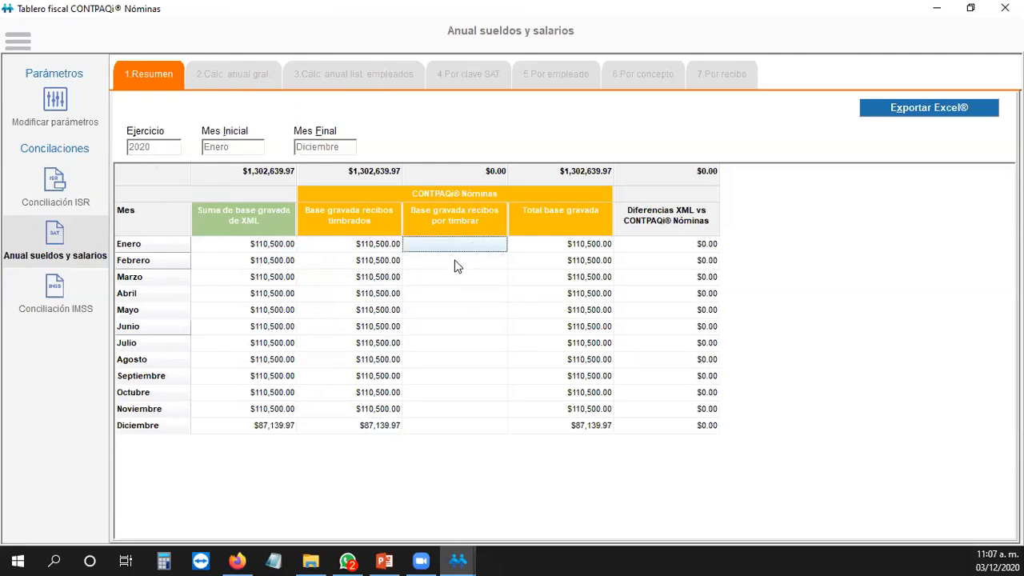
{"action": "left_click", "coordinate": [455, 263]}
{"action": "left_click", "coordinate": [479, 343]}
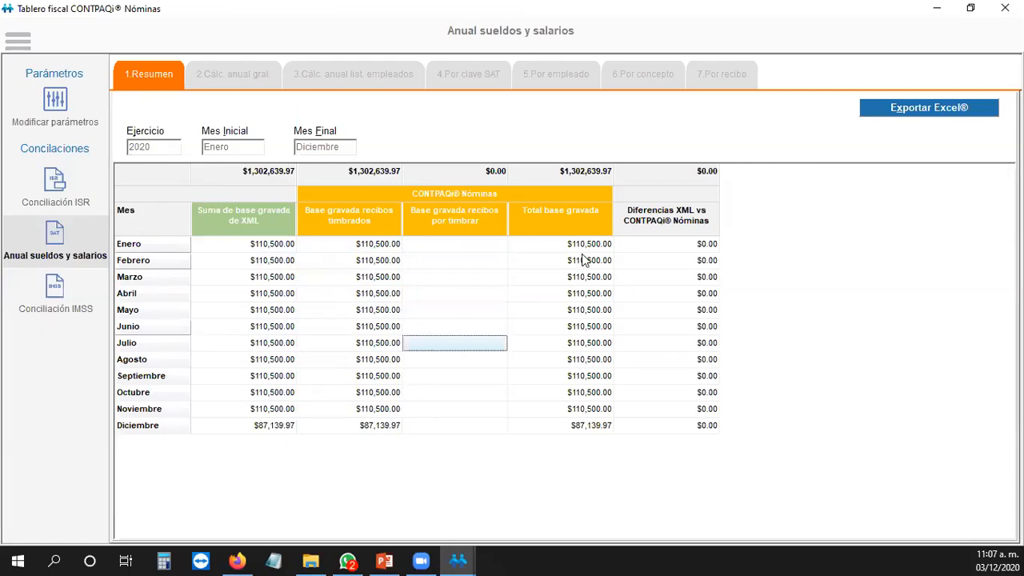
Step: Compare total base with the differences column, confirming Enero, Febrero and Agosto show $0.00
{"action": "left_click", "coordinate": [588, 247]}
{"action": "left_click", "coordinate": [583, 280]}
{"action": "left_click", "coordinate": [707, 247]}
{"action": "left_click", "coordinate": [697, 279]}
{"action": "left_click", "coordinate": [686, 361]}
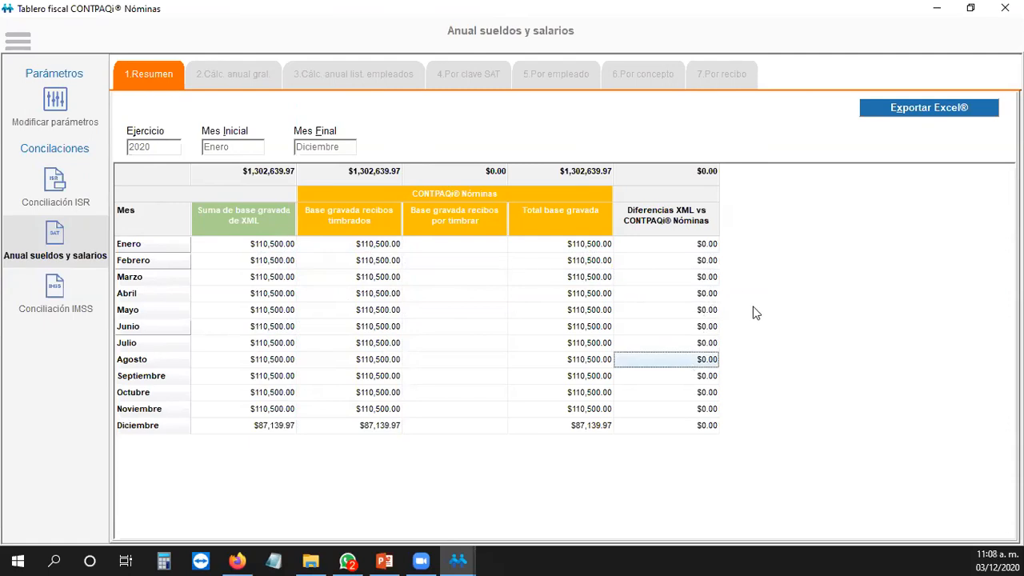
{"action": "left_click", "coordinate": [694, 246]}
{"action": "left_click", "coordinate": [696, 261]}
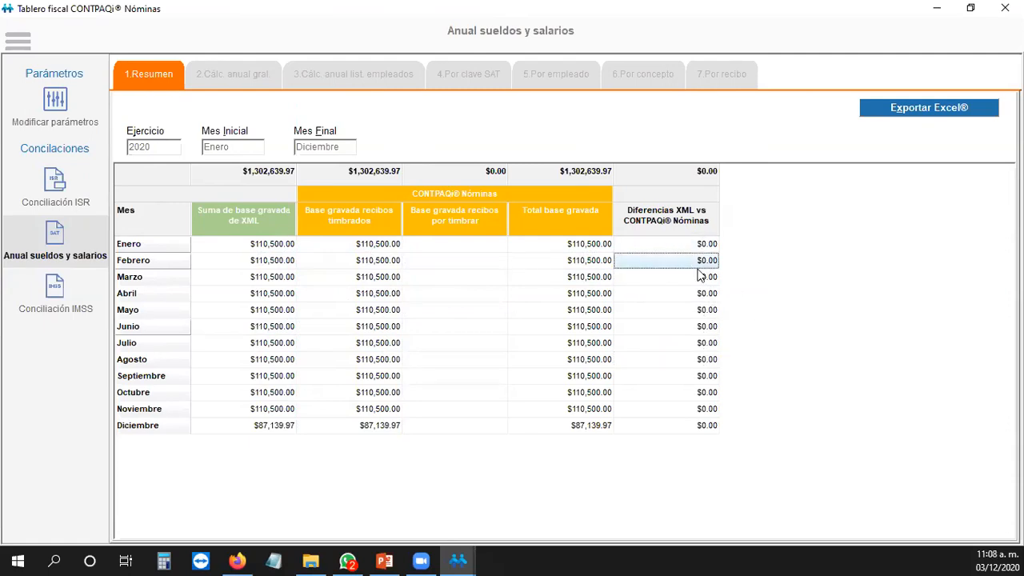
{"action": "left_click", "coordinate": [490, 260]}
{"action": "left_click", "coordinate": [686, 246]}
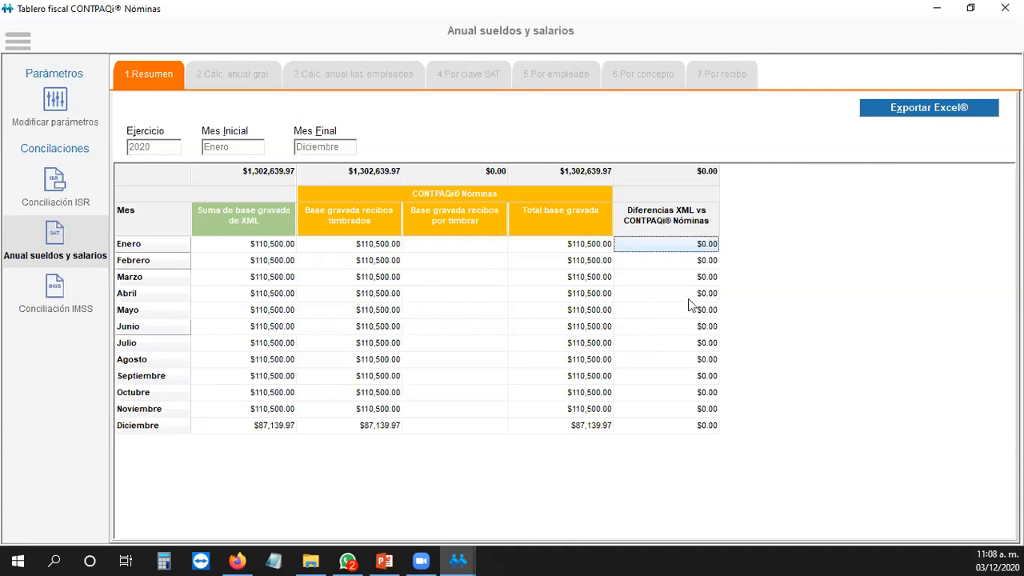
{"action": "left_click", "coordinate": [256, 80]}
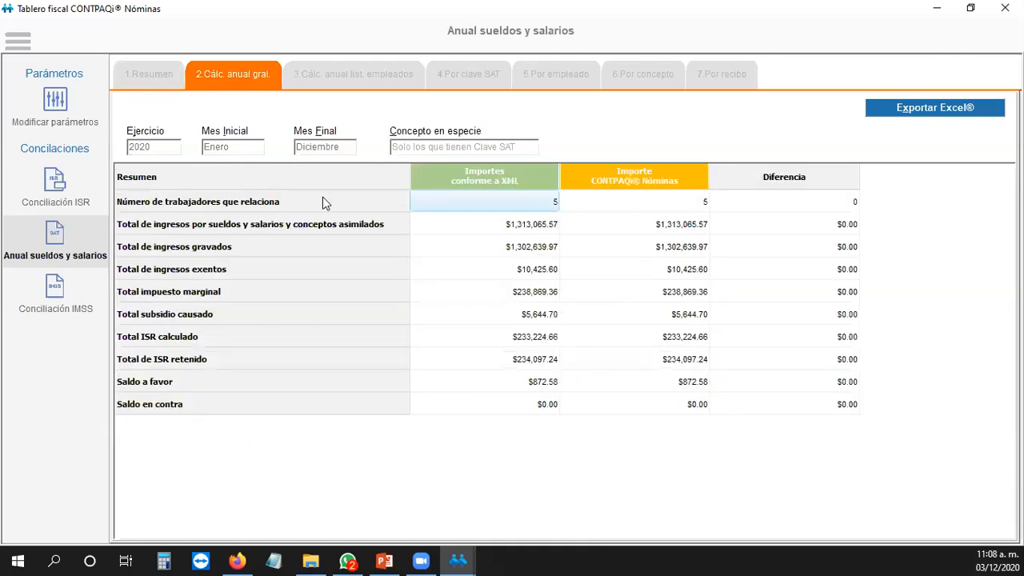
Step: Check the XML total wages income and the $872.58 XML Saldo a favor
{"action": "left_click", "coordinate": [533, 225]}
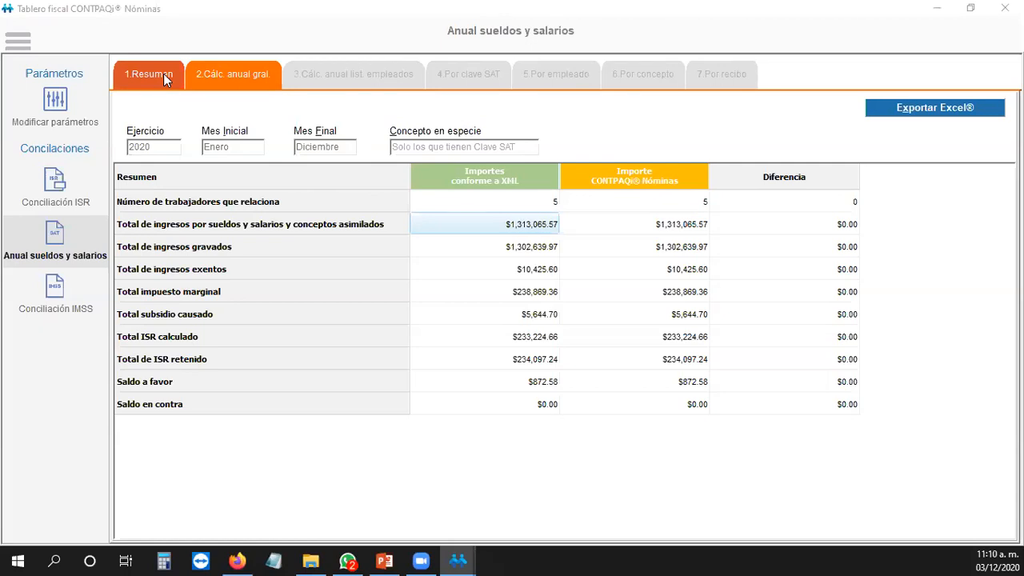
{"action": "left_click", "coordinate": [245, 74]}
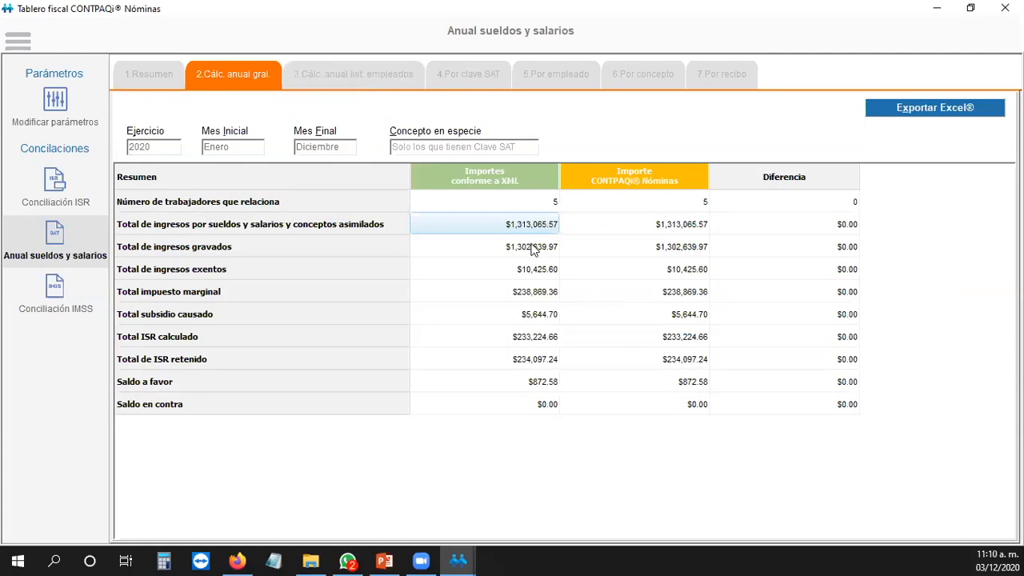
{"action": "left_click", "coordinate": [535, 382]}
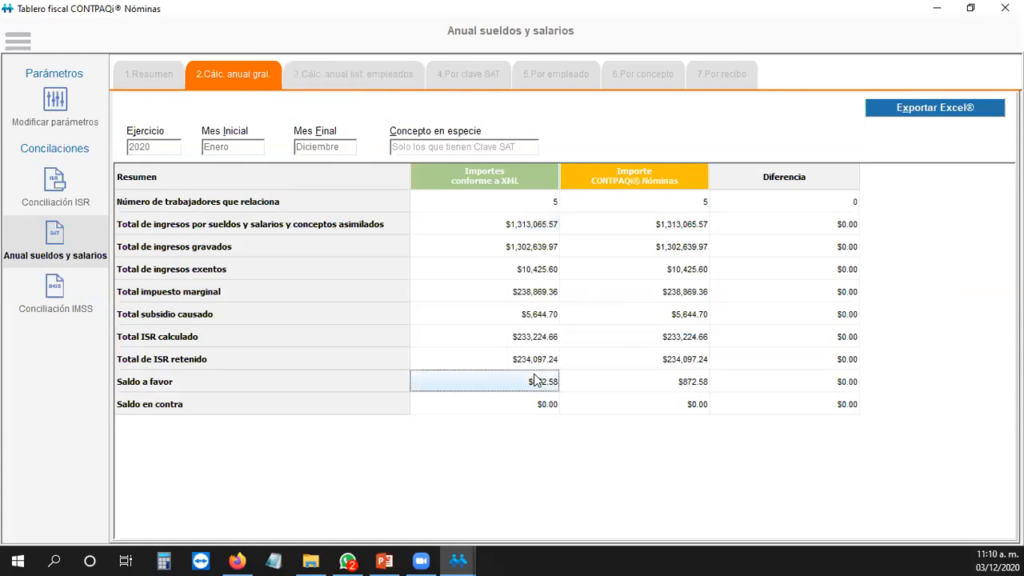
Step: Compare payroll totals against the XML amounts, confirming every difference is $0.00
{"action": "left_click", "coordinate": [676, 223]}
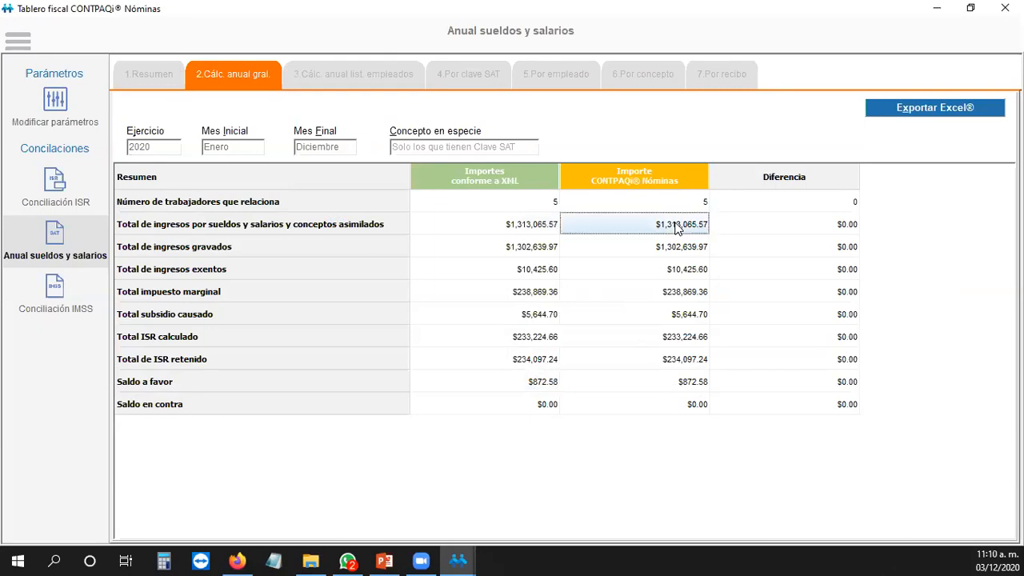
{"action": "left_click", "coordinate": [672, 246]}
{"action": "left_click", "coordinate": [679, 268]}
{"action": "left_click", "coordinate": [692, 313]}
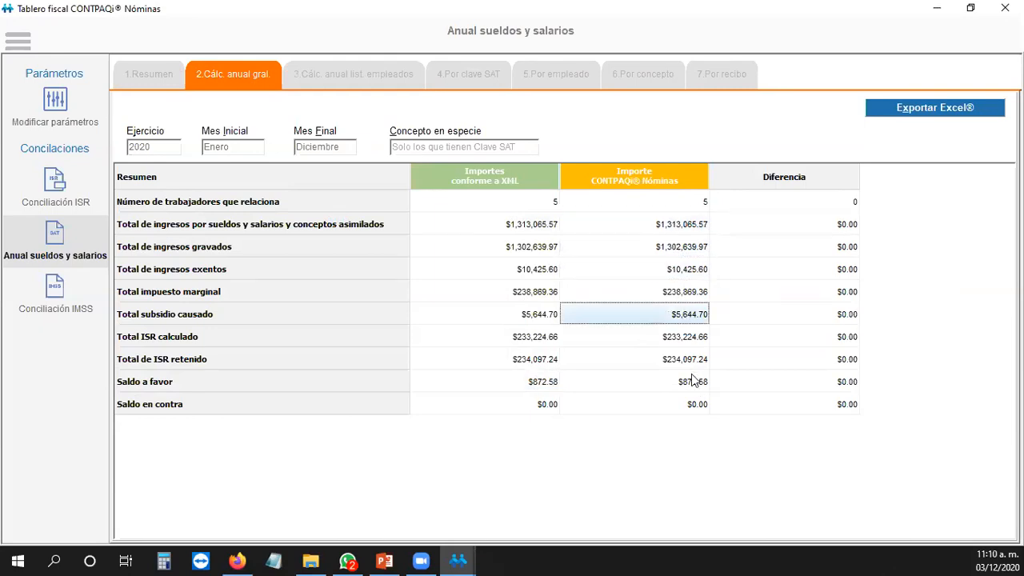
{"action": "left_click", "coordinate": [695, 382]}
{"action": "left_click", "coordinate": [688, 403]}
{"action": "left_click", "coordinate": [835, 314]}
{"action": "left_click", "coordinate": [849, 404]}
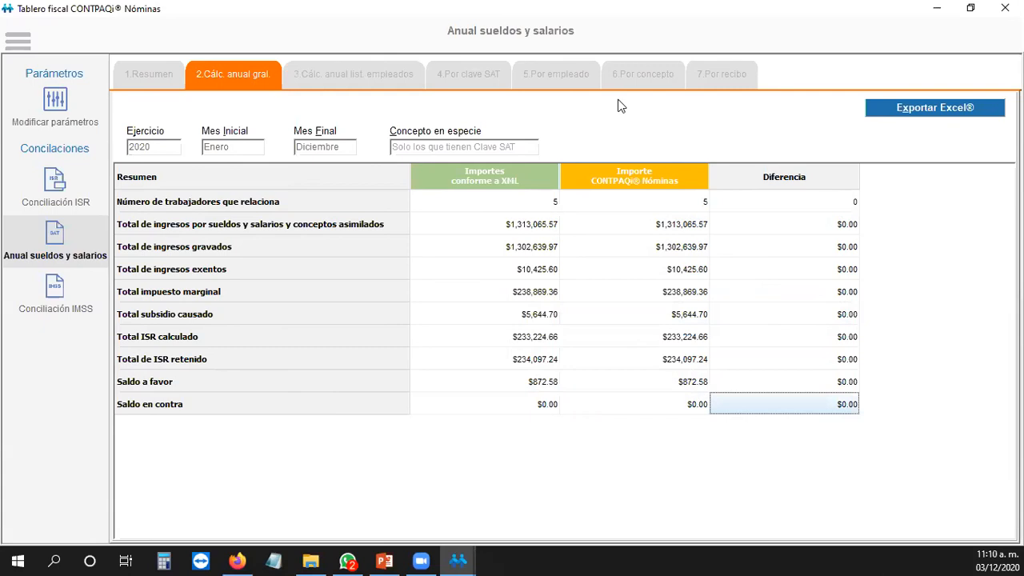
{"action": "left_click", "coordinate": [317, 74]}
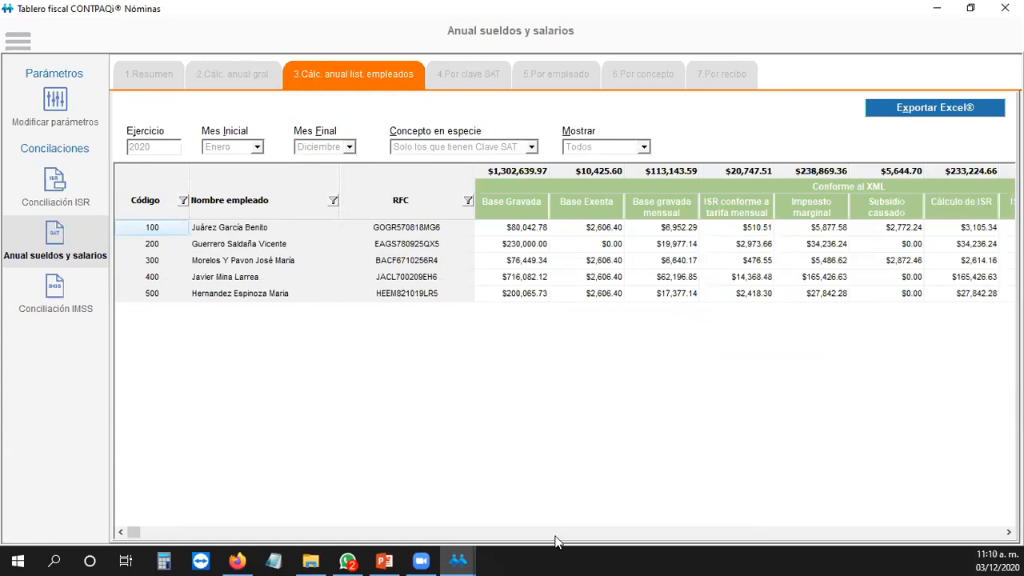
Step: Scroll the per-employee annual calculation grid sideways to browse its columns
{"action": "left_click", "coordinate": [1008, 532]}
{"action": "left_click", "coordinate": [1007, 532]}
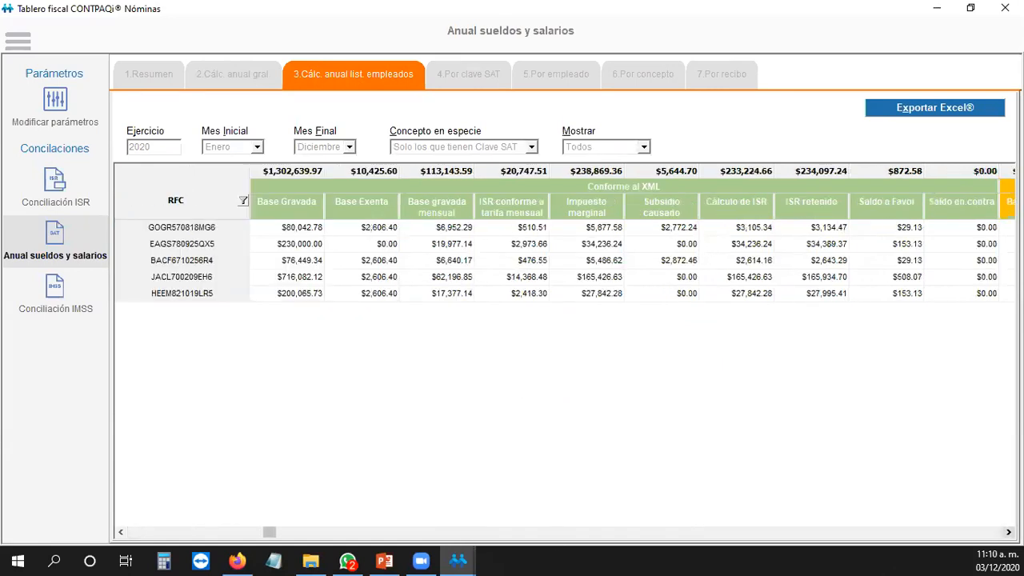
{"action": "left_click", "coordinate": [1007, 532]}
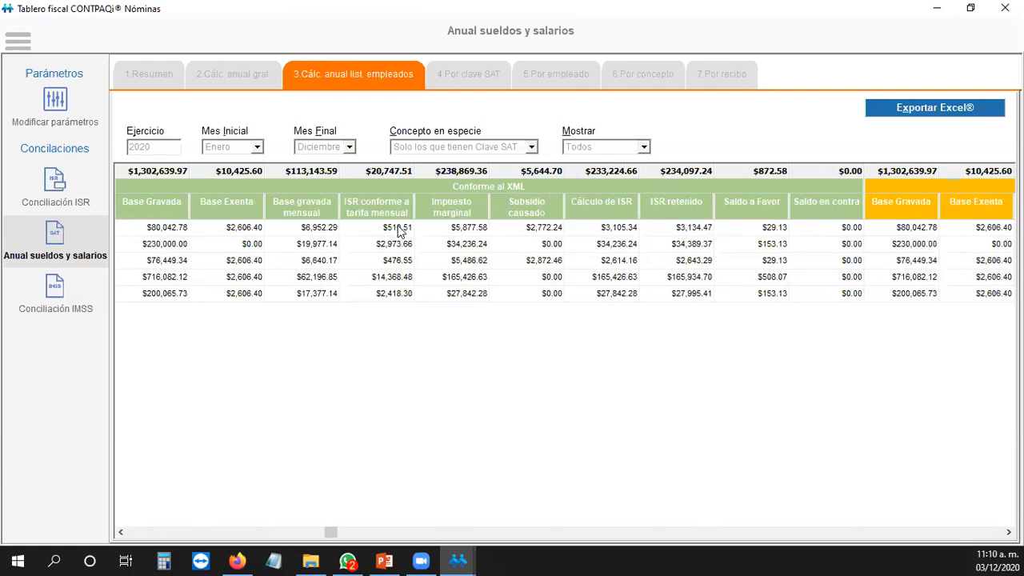
{"action": "left_click", "coordinate": [121, 531]}
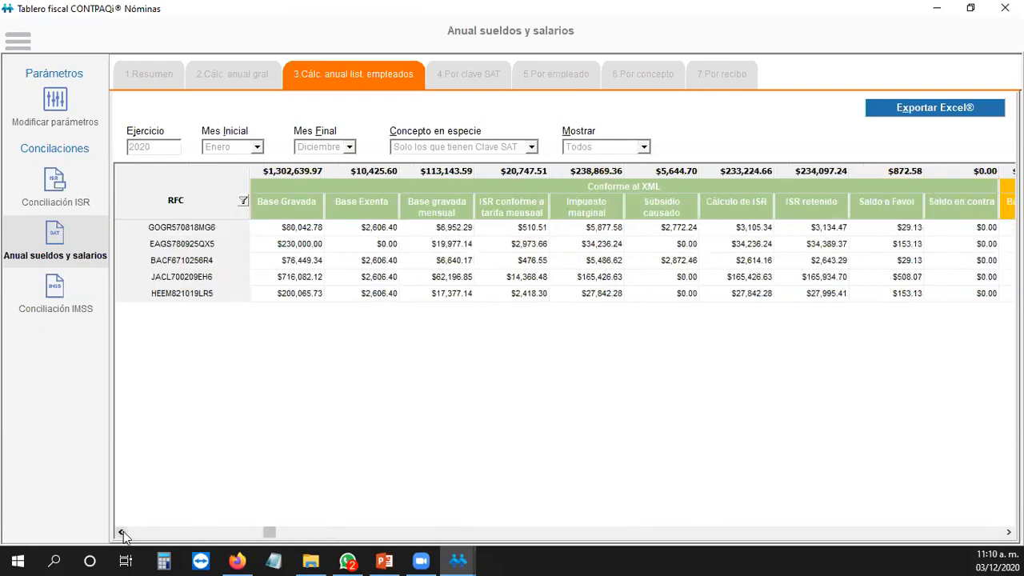
{"action": "left_click", "coordinate": [1008, 531]}
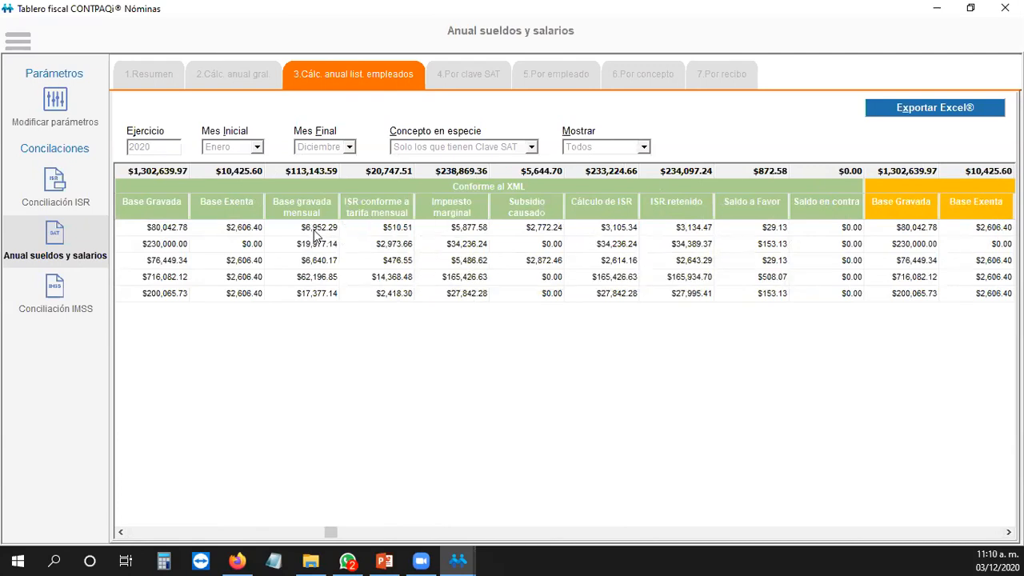
Step: Check each employee's Subsidio causado, ISR calculated, ISR withheld and the $153.13 saldo a favor
{"action": "mouse_move", "coordinate": [319, 232]}
{"action": "left_click", "coordinate": [544, 228]}
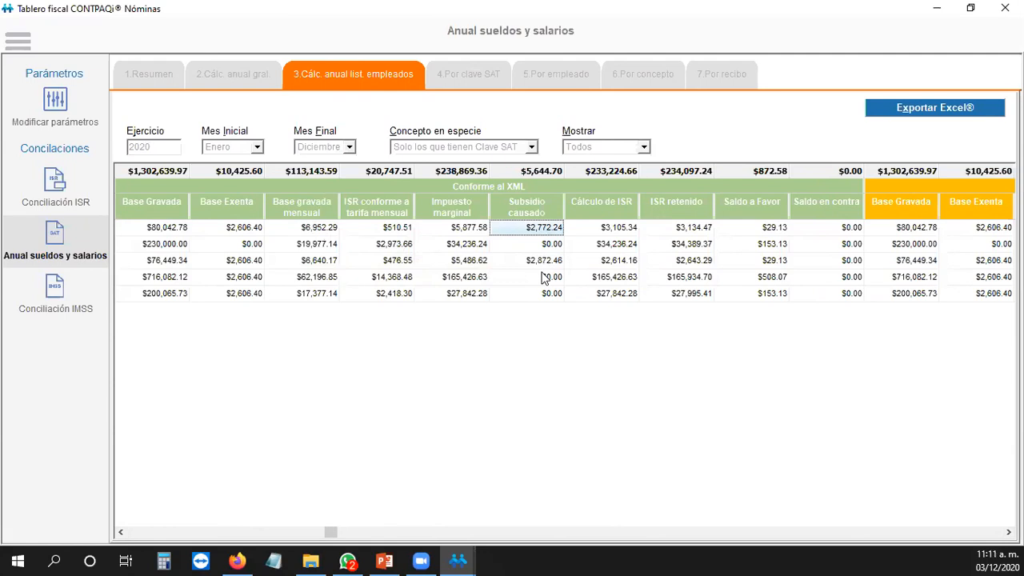
{"action": "left_click", "coordinate": [543, 264]}
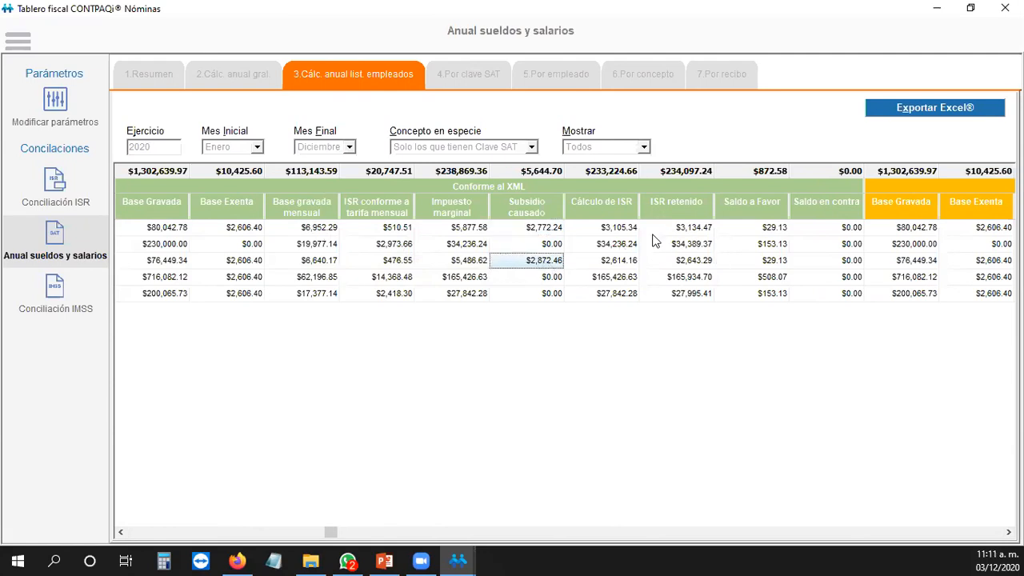
{"action": "left_click", "coordinate": [620, 228]}
{"action": "left_click", "coordinate": [615, 244]}
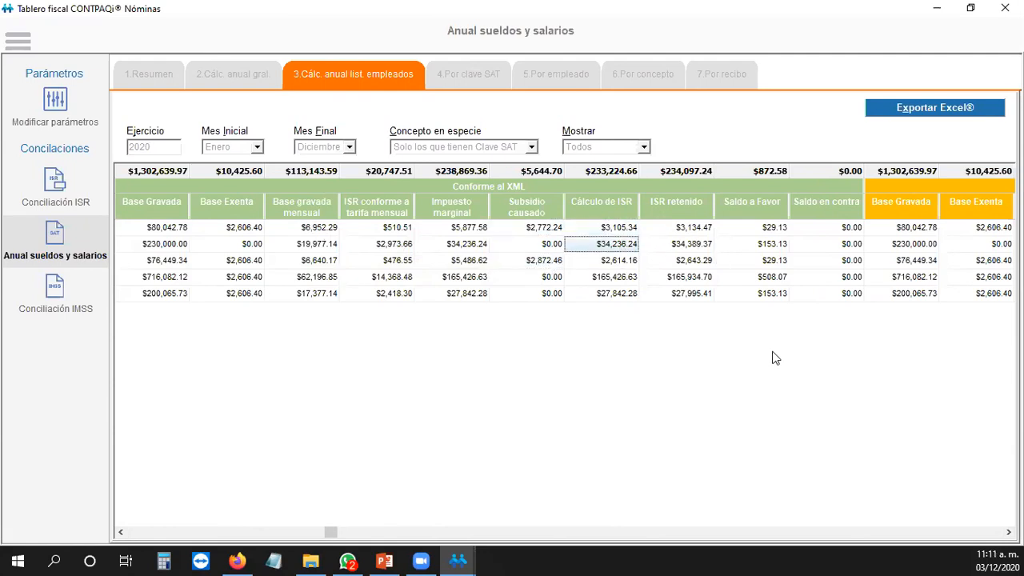
{"action": "left_click", "coordinate": [693, 229]}
{"action": "left_click", "coordinate": [688, 261]}
{"action": "left_click", "coordinate": [774, 229]}
{"action": "left_click", "coordinate": [768, 244]}
Step: Scroll back and review each employee's Base Gravada
{"action": "left_click", "coordinate": [1008, 532]}
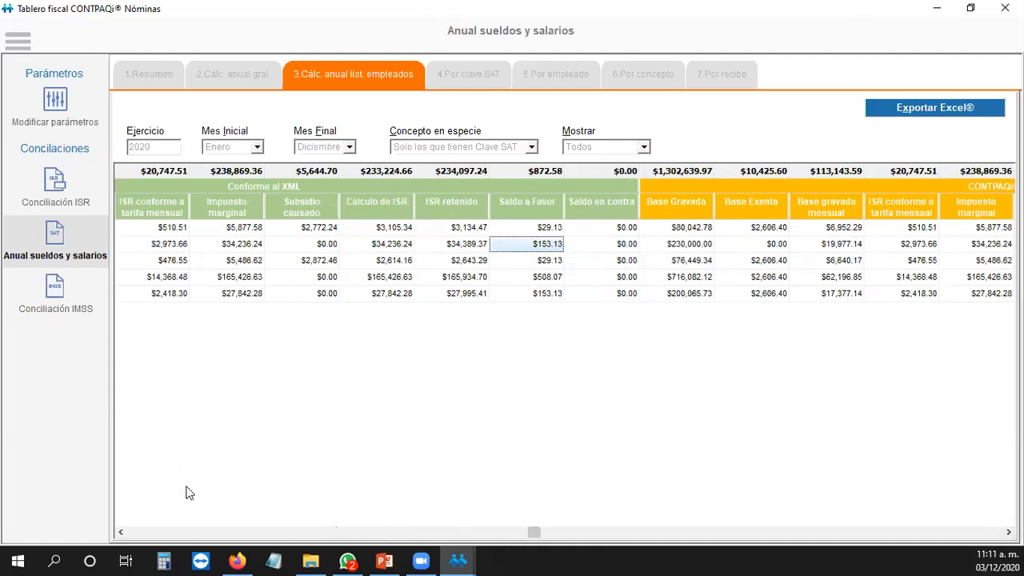
{"action": "left_click_drag", "start_coordinate": [122, 531], "coordinate": [121, 531]}
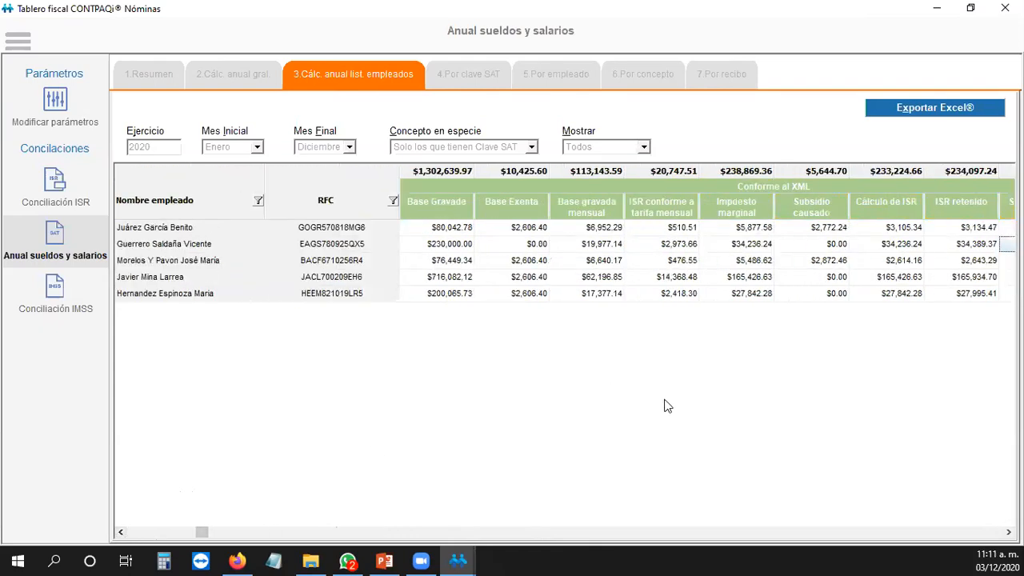
{"action": "left_click", "coordinate": [451, 230]}
{"action": "left_click", "coordinate": [449, 247]}
{"action": "left_click", "coordinate": [445, 272]}
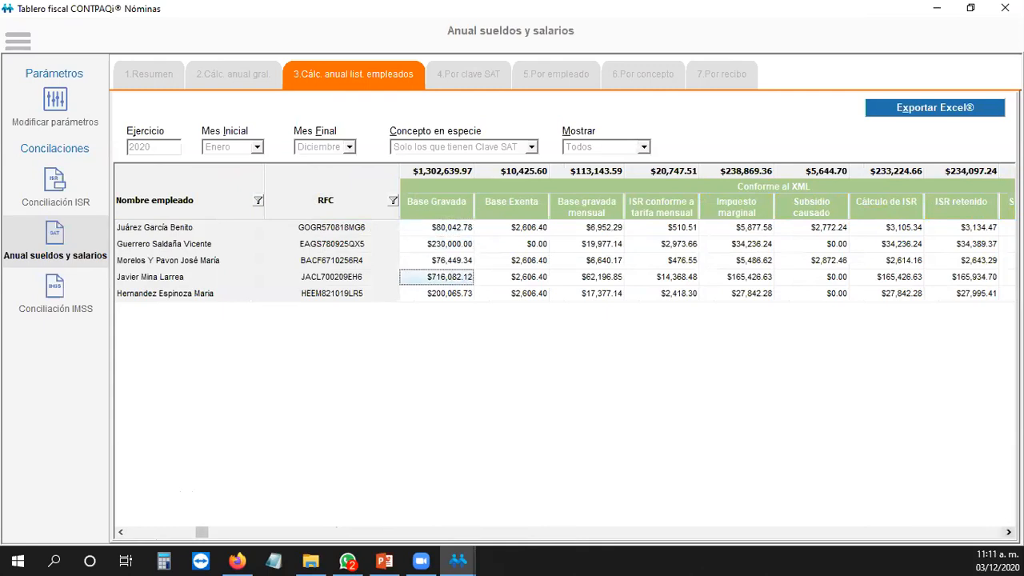
Step: Check the employees' Impuesto marginal, Saldo a Favor and Saldo en contra amounts
{"action": "left_click", "coordinate": [1007, 531]}
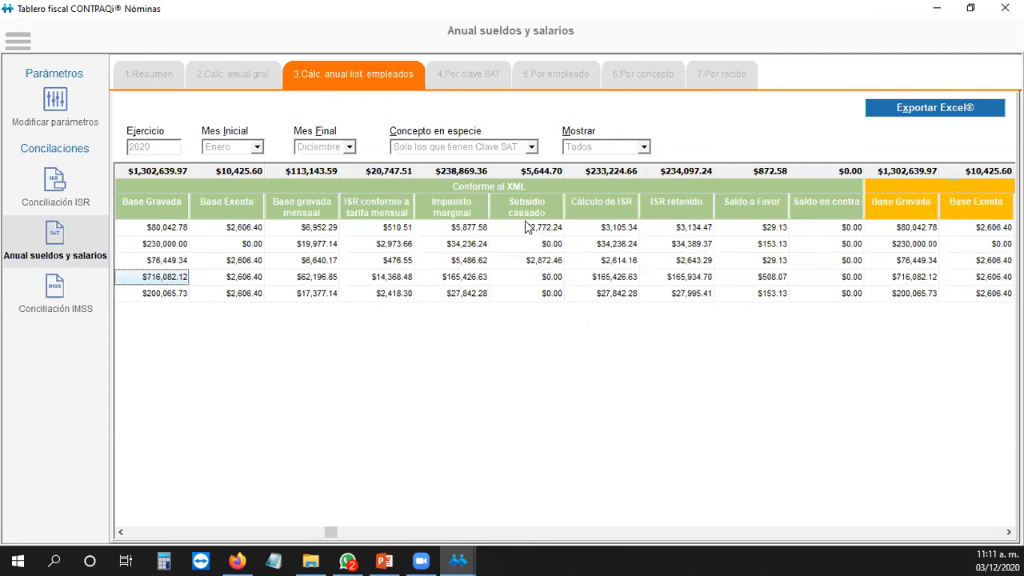
{"action": "left_click", "coordinate": [470, 229]}
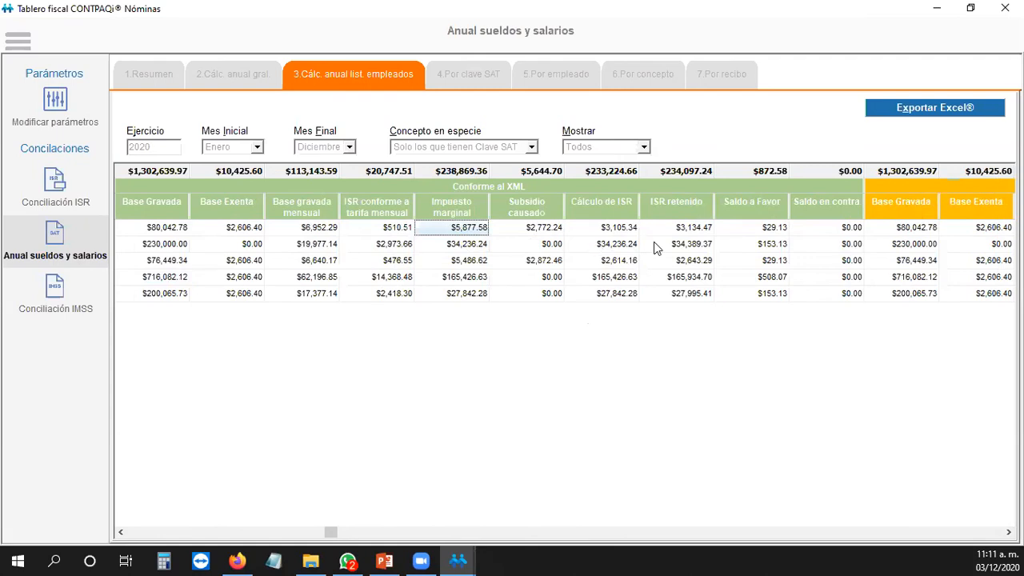
{"action": "left_click", "coordinate": [773, 227]}
{"action": "left_click", "coordinate": [769, 260]}
{"action": "left_click", "coordinate": [764, 278]}
{"action": "left_click", "coordinate": [839, 280]}
{"action": "left_click", "coordinate": [756, 229]}
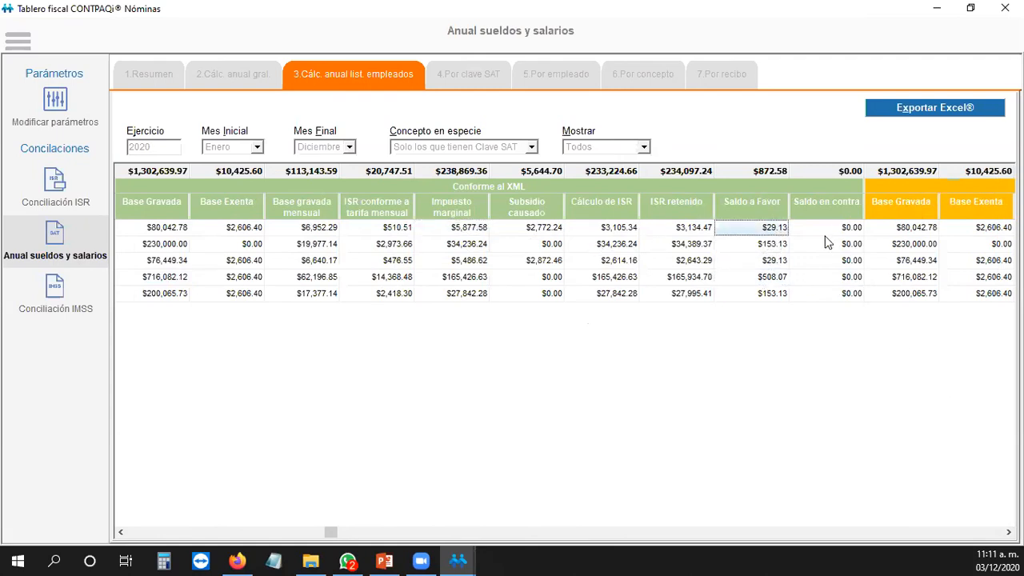
{"action": "left_click", "coordinate": [827, 243]}
Step: Scroll right to the Diferencia columns and confirm each employee's saldo differences are $0.00
{"action": "left_click", "coordinate": [1008, 532]}
{"action": "left_click", "coordinate": [1008, 531]}
{"action": "left_click", "coordinate": [1007, 531]}
{"action": "left_click", "coordinate": [1008, 531]}
{"action": "left_click", "coordinate": [1007, 531]}
{"action": "left_click", "coordinate": [1007, 532]}
{"action": "left_click", "coordinate": [1008, 532]}
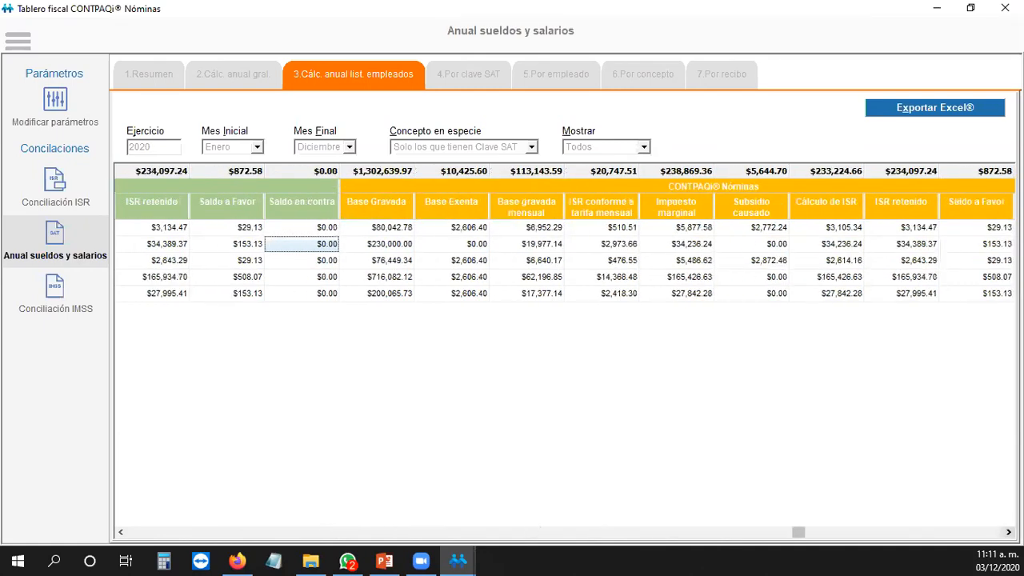
{"action": "left_click", "coordinate": [1007, 532]}
{"action": "left_click", "coordinate": [1008, 532]}
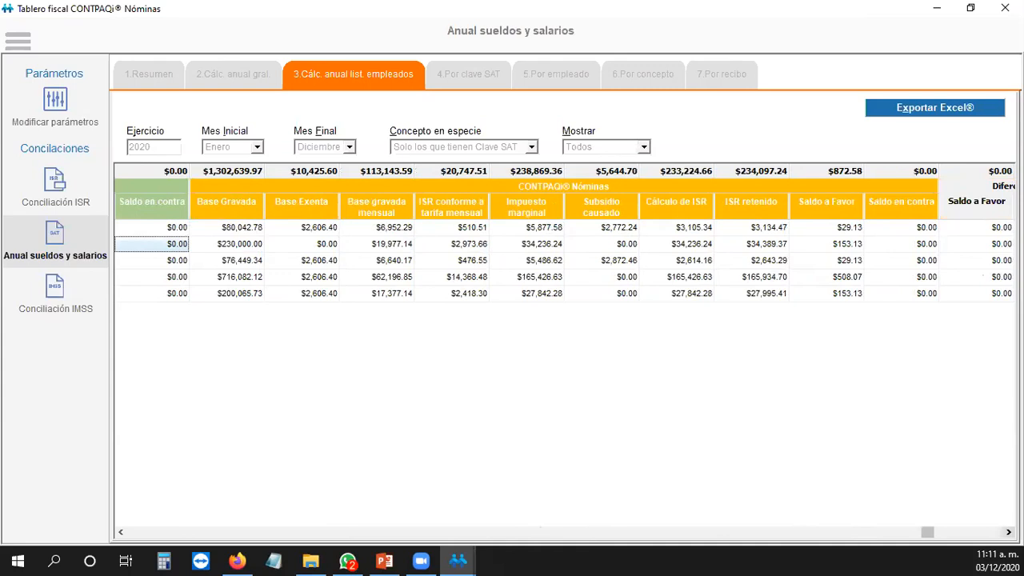
{"action": "left_click", "coordinate": [1007, 532]}
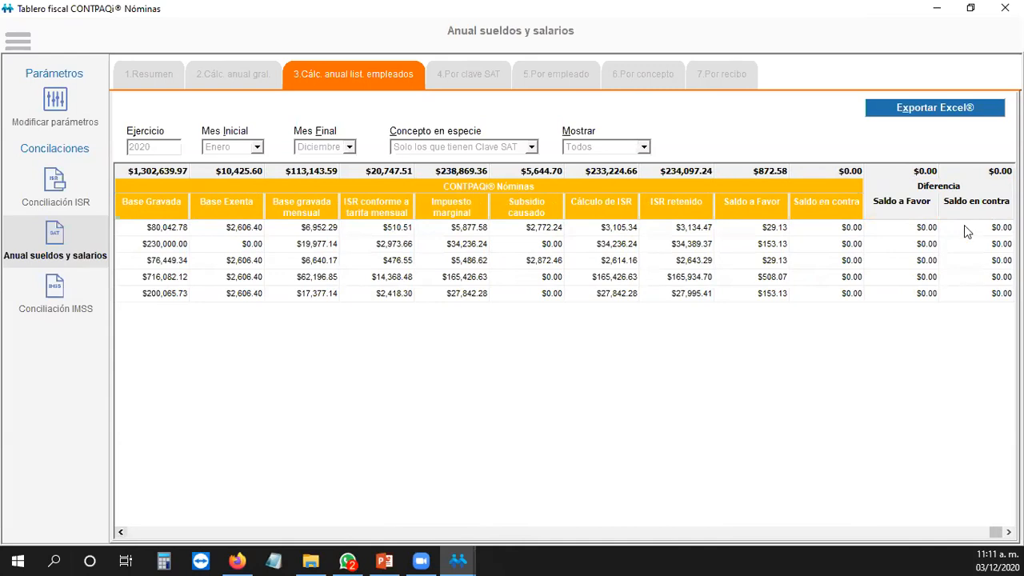
{"action": "left_click", "coordinate": [925, 243]}
{"action": "left_click", "coordinate": [967, 230]}
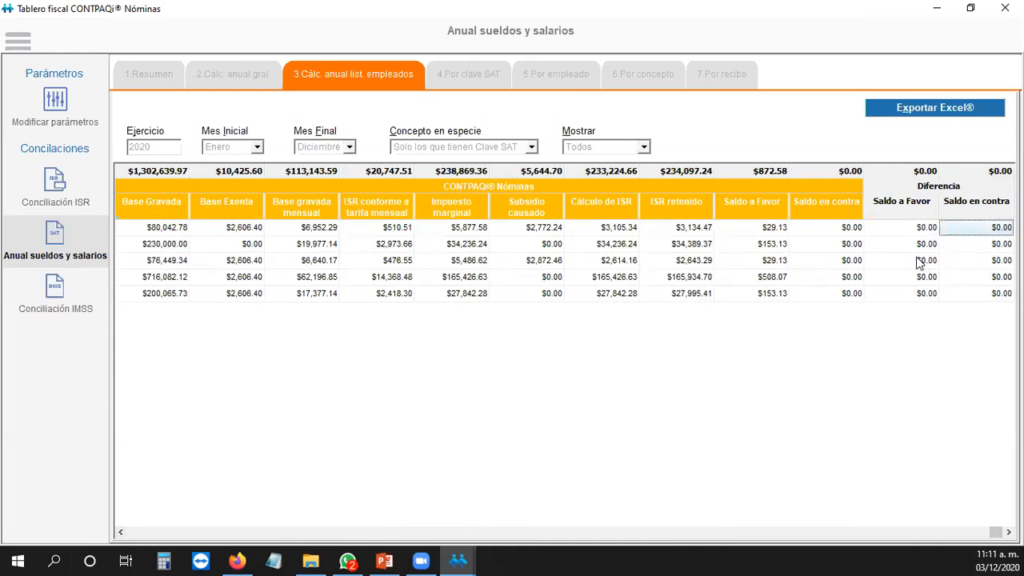
{"action": "left_click", "coordinate": [918, 262]}
{"action": "left_click", "coordinate": [977, 266]}
{"action": "left_click", "coordinate": [905, 278]}
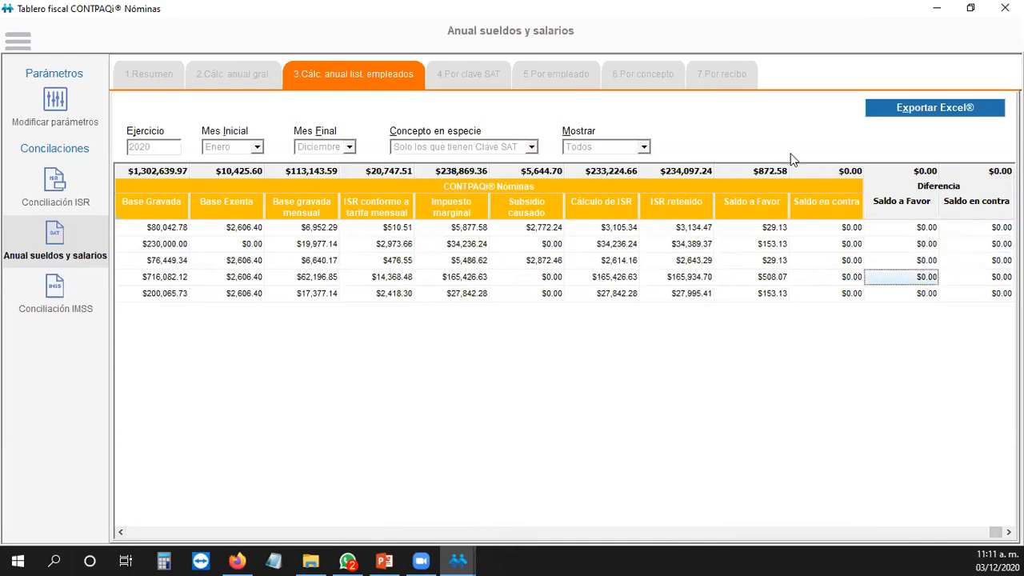
Step: Review the 4.Por clave SAT comparison, then the 5.Por empleado breakdown
{"action": "left_click", "coordinate": [470, 80]}
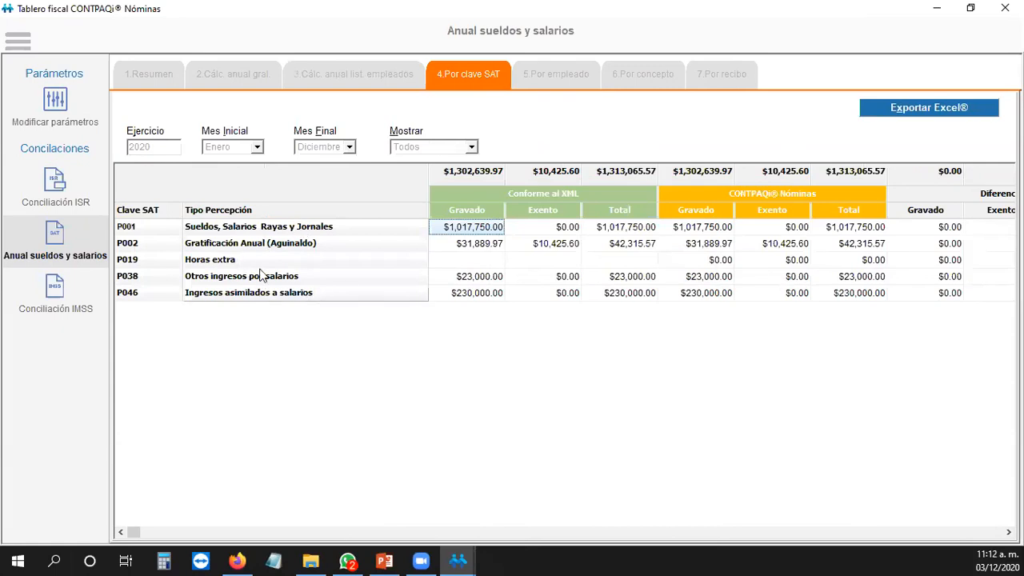
{"action": "left_click", "coordinate": [555, 83]}
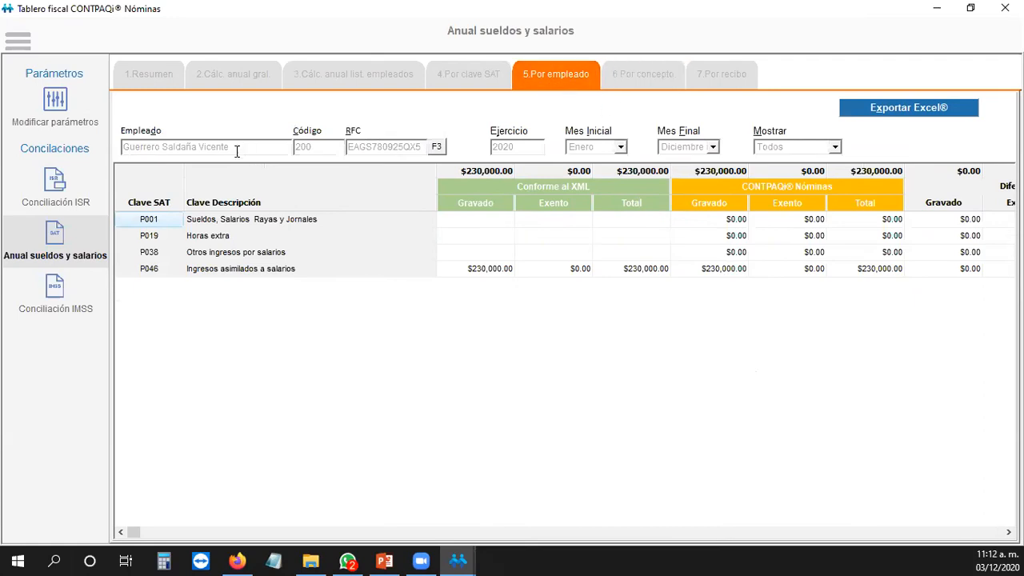
Step: Compare employees 500, 400 and 100 including their differences, then view the 6.Por concepto comparison
{"action": "left_click", "coordinate": [436, 148]}
{"action": "left_click", "coordinate": [456, 167]}
{"action": "key", "text": "F3"}
{"action": "double_click", "coordinate": [201, 253]}
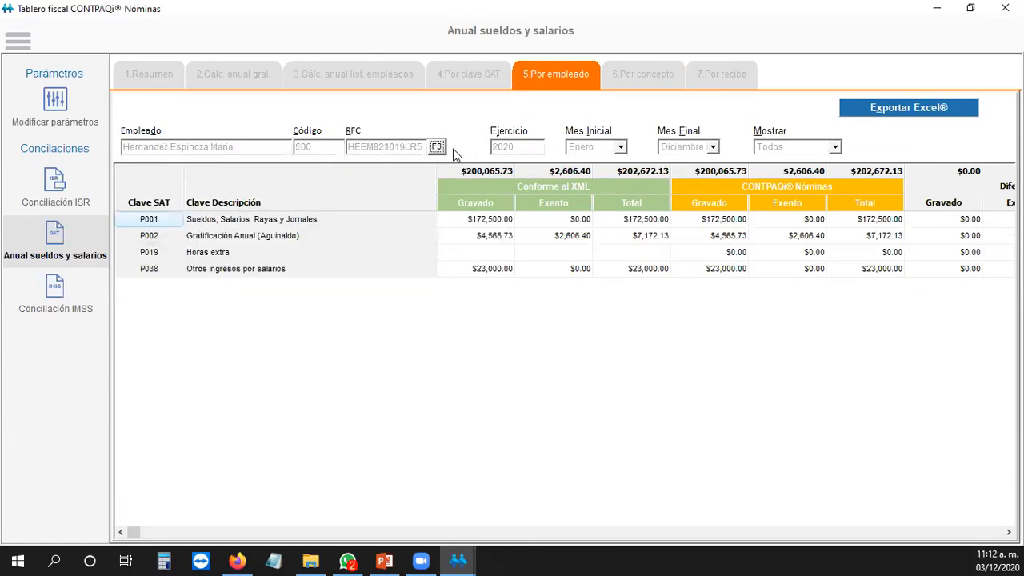
{"action": "left_click", "coordinate": [437, 149]}
{"action": "double_click", "coordinate": [175, 275]}
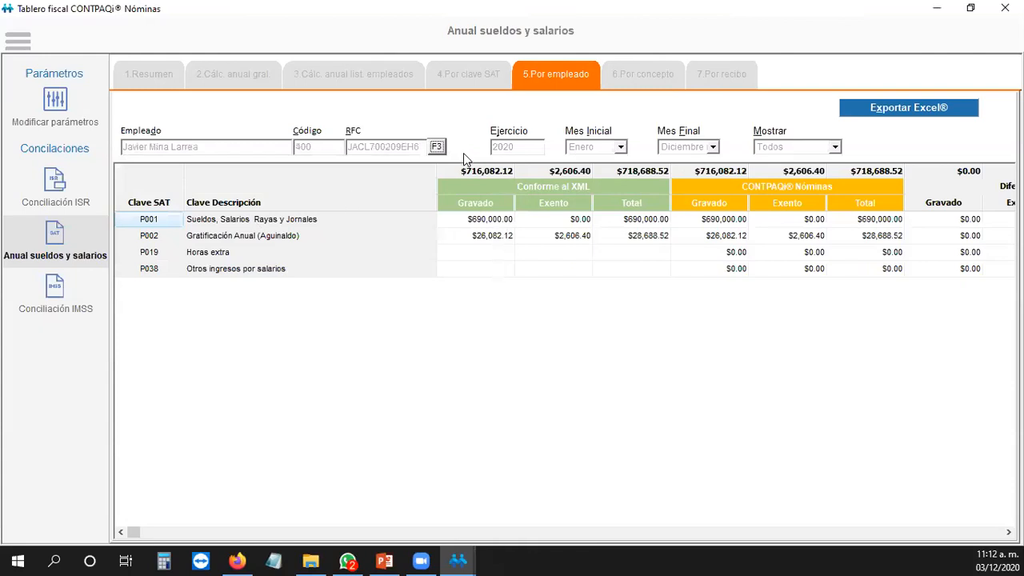
{"action": "left_click", "coordinate": [439, 148]}
{"action": "double_click", "coordinate": [202, 279]}
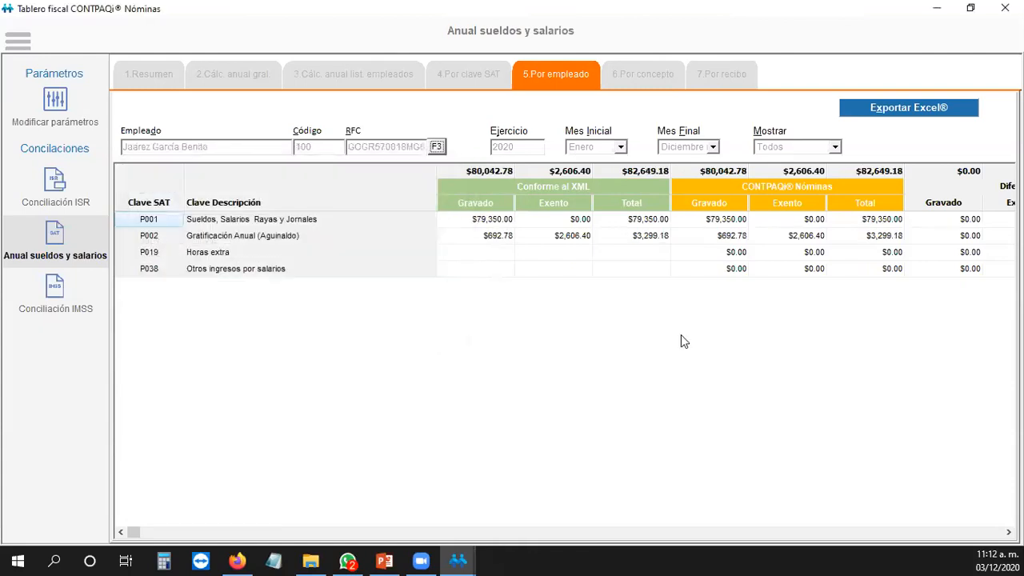
{"action": "left_click", "coordinate": [1008, 532]}
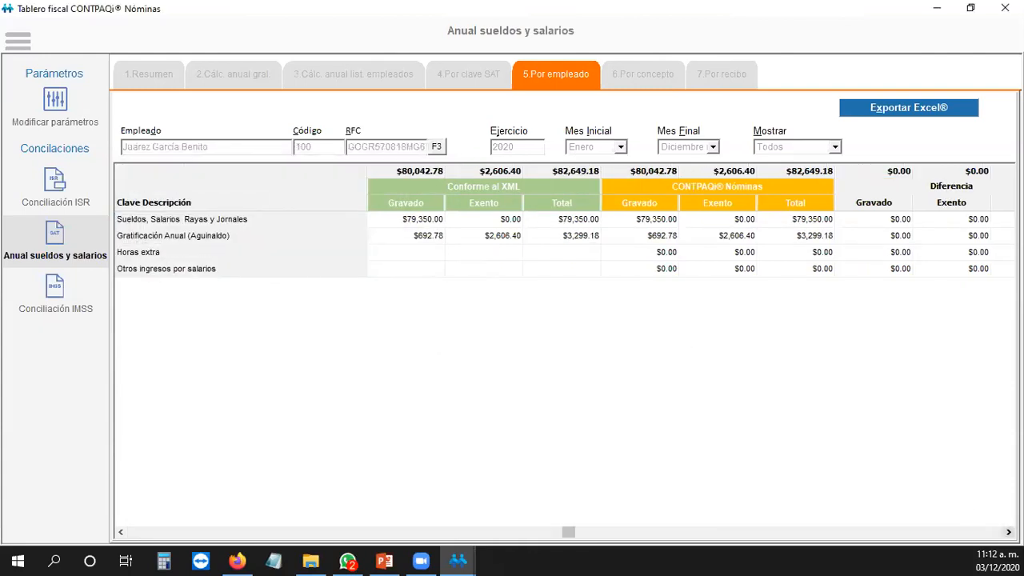
{"action": "left_click", "coordinate": [1009, 532]}
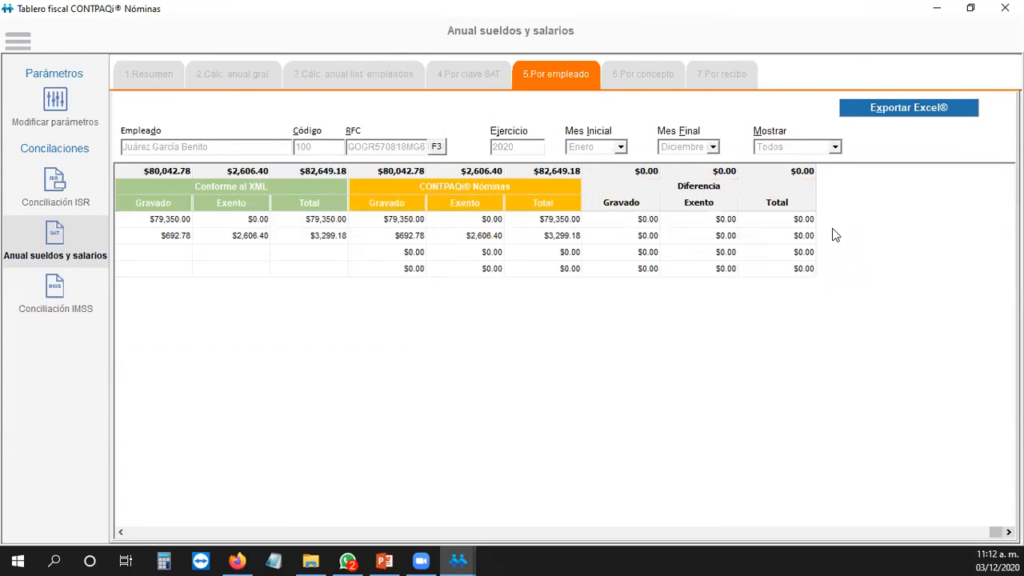
{"action": "left_click", "coordinate": [668, 79]}
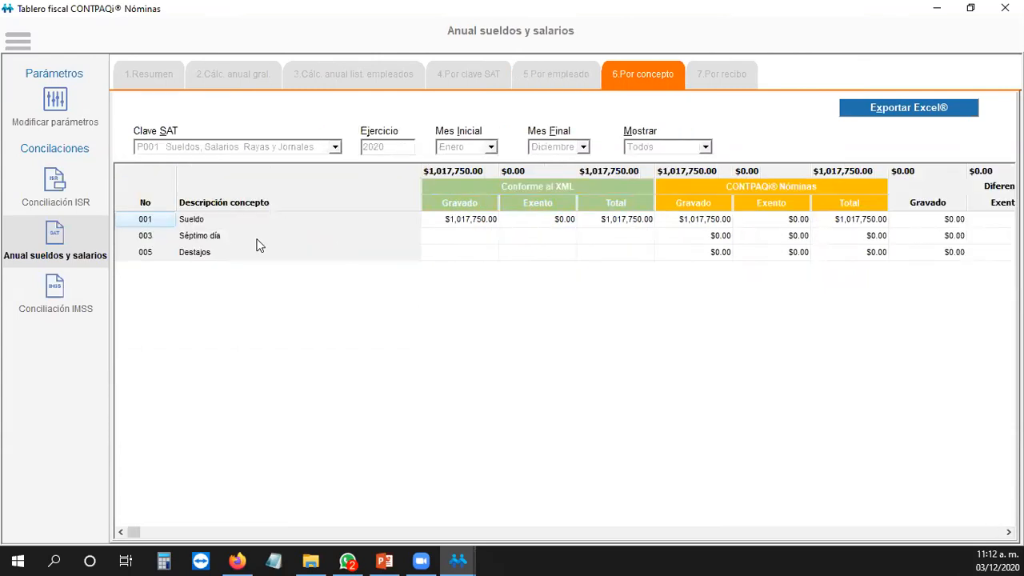
Step: Review the concept comparison for P002, P001, P038 and P046, then view the 7.Por recibo listing
{"action": "left_click", "coordinate": [335, 148]}
{"action": "left_click", "coordinate": [299, 173]}
{"action": "left_click", "coordinate": [335, 148]}
{"action": "left_click", "coordinate": [328, 146]}
{"action": "left_click", "coordinate": [334, 151]}
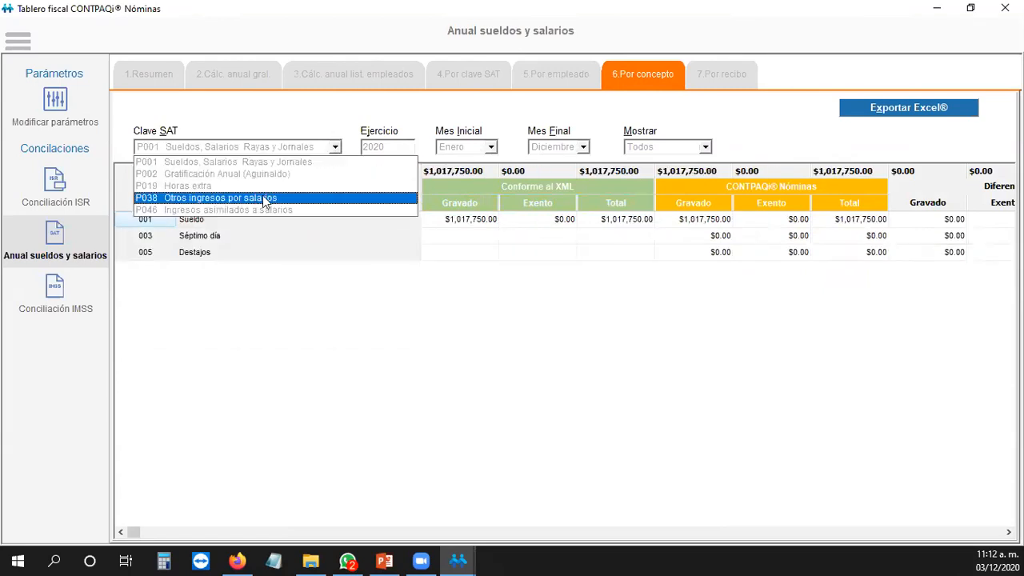
{"action": "left_click", "coordinate": [264, 198]}
{"action": "left_click", "coordinate": [333, 152]}
{"action": "left_click", "coordinate": [264, 208]}
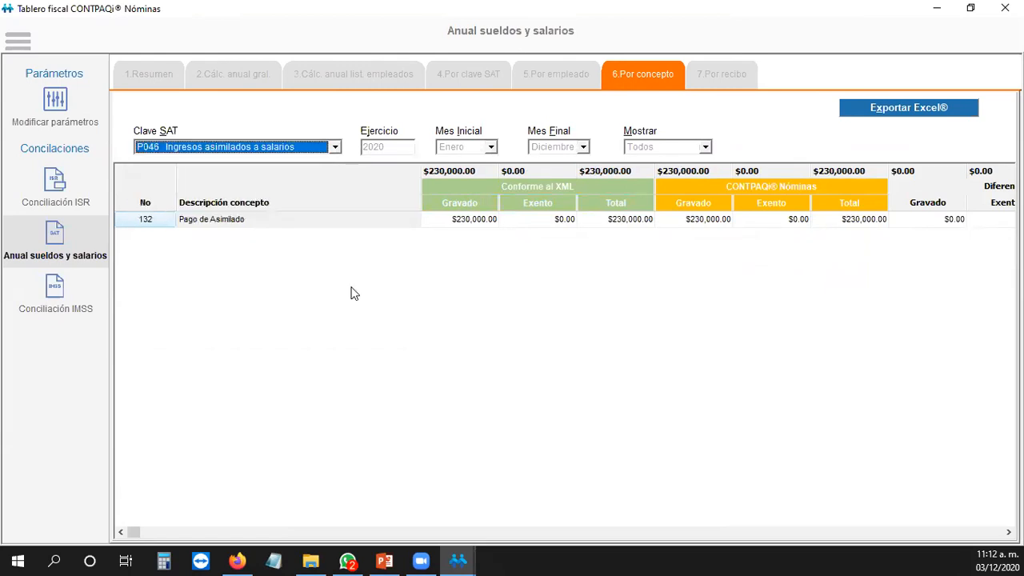
{"action": "left_click", "coordinate": [726, 78]}
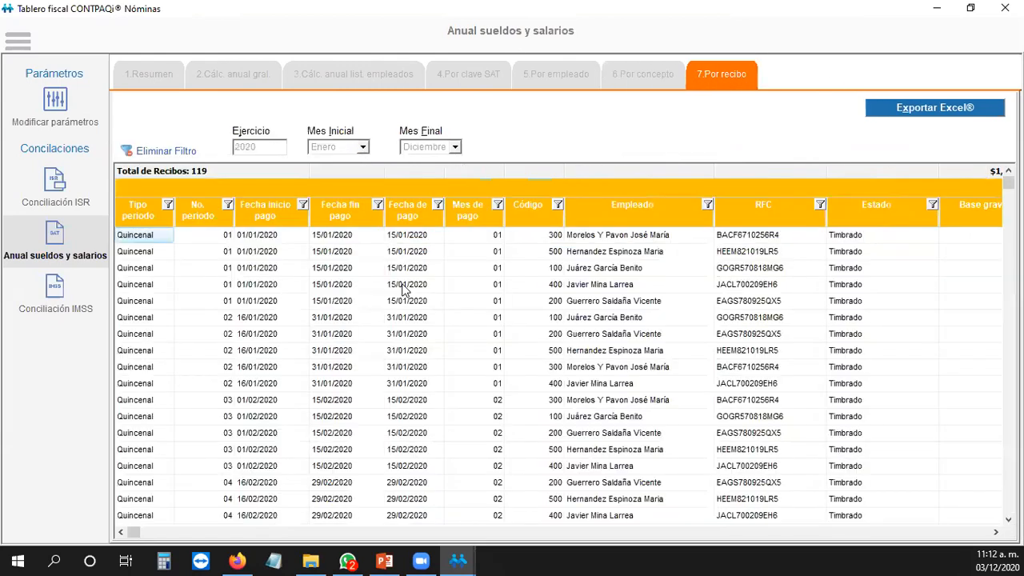
Step: Browse the 2020 receipts grid, checking payment dates and the Base gravada column
{"action": "left_click", "coordinate": [240, 301]}
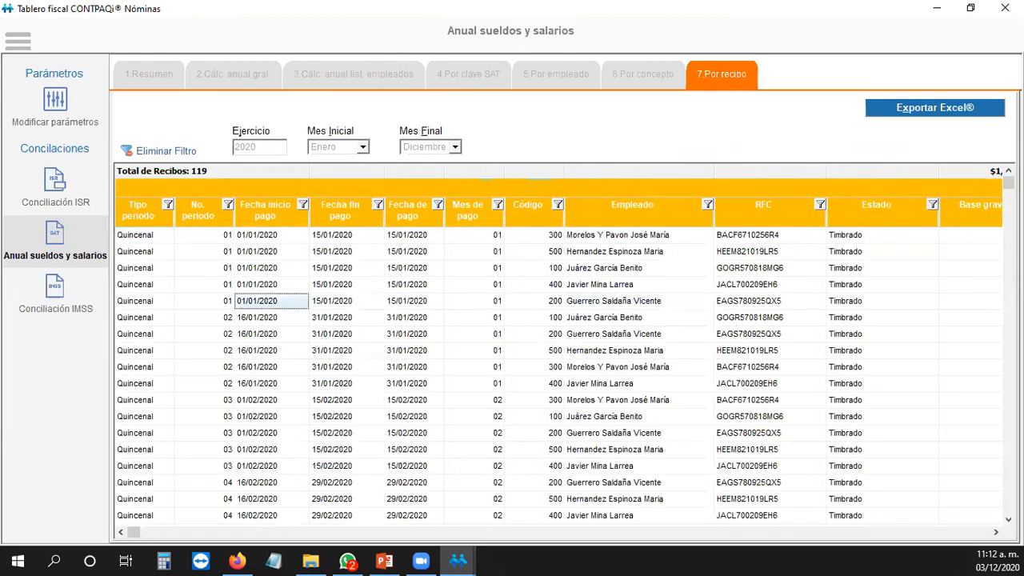
{"action": "left_click_drag", "start_coordinate": [134, 532], "coordinate": [115, 511]}
{"action": "left_click", "coordinate": [996, 532]}
{"action": "left_click_drag", "start_coordinate": [996, 532], "coordinate": [995, 531]}
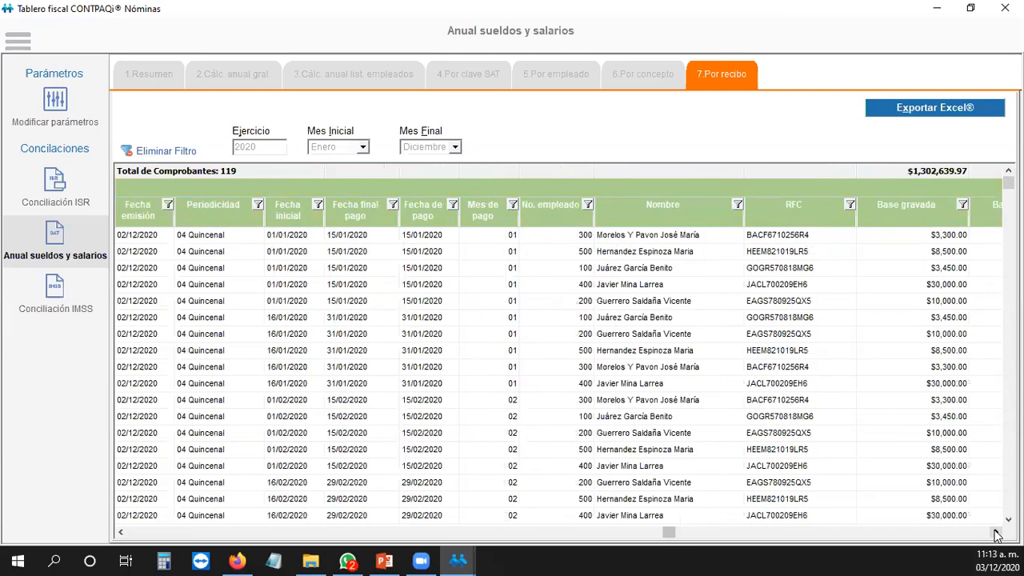
{"action": "left_click_drag", "start_coordinate": [996, 534], "coordinate": [996, 534]}
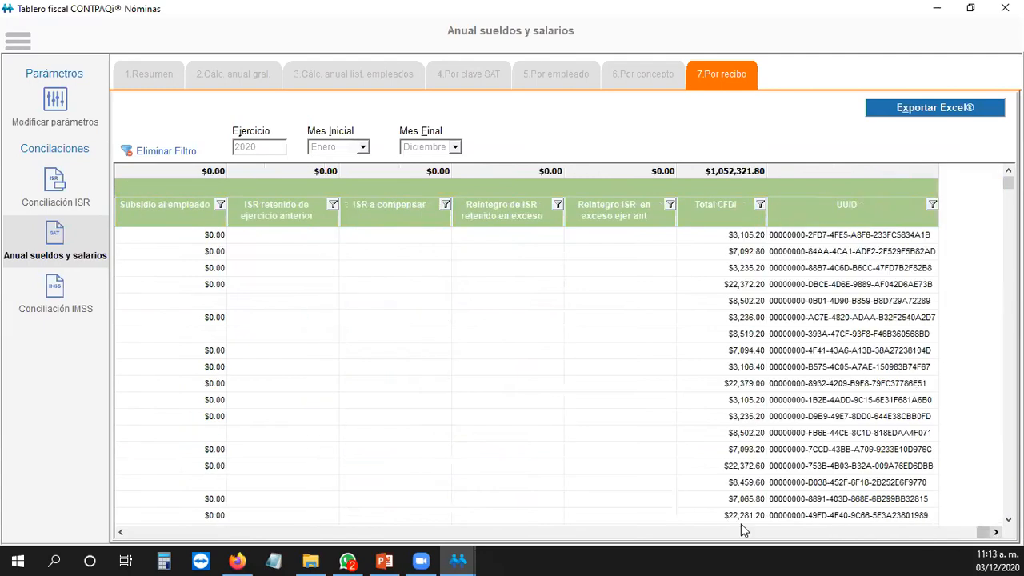
{"action": "left_click_drag", "start_coordinate": [120, 532], "coordinate": [120, 532]}
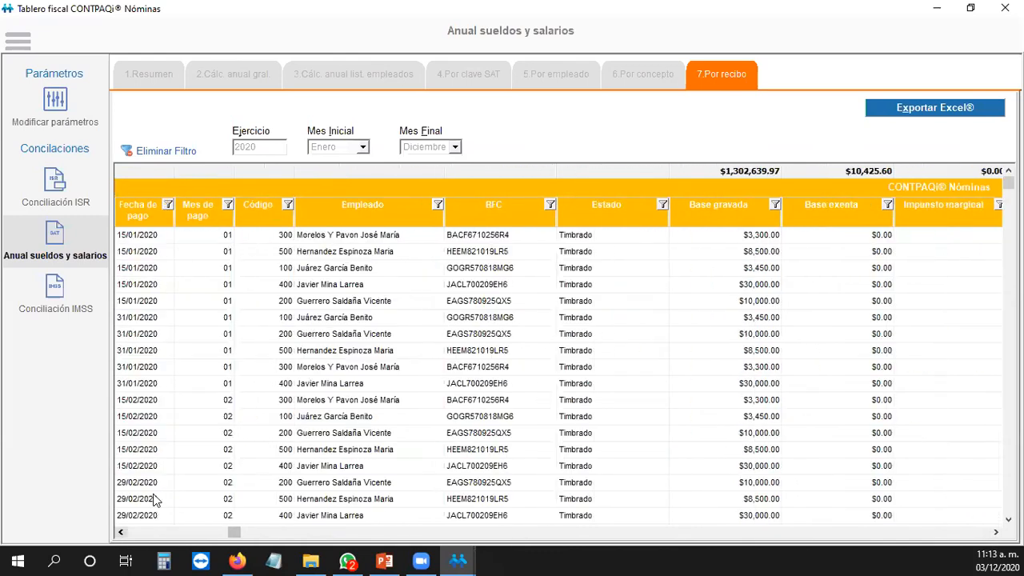
Step: Return to the Anual sueldos y salarios ISR reconciliation and close Tablero fiscal
{"action": "left_click", "coordinate": [56, 186]}
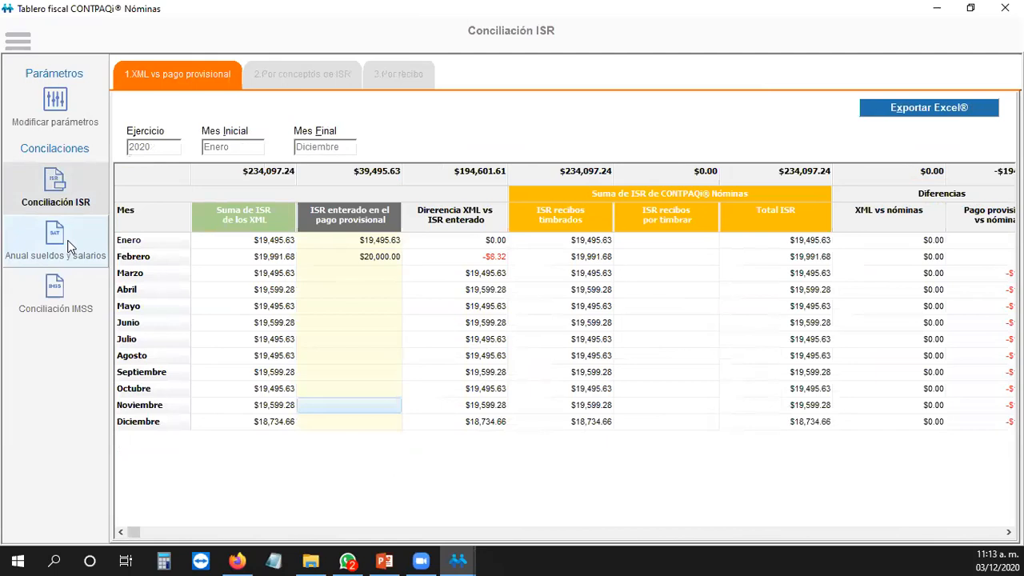
{"action": "left_click", "coordinate": [69, 246]}
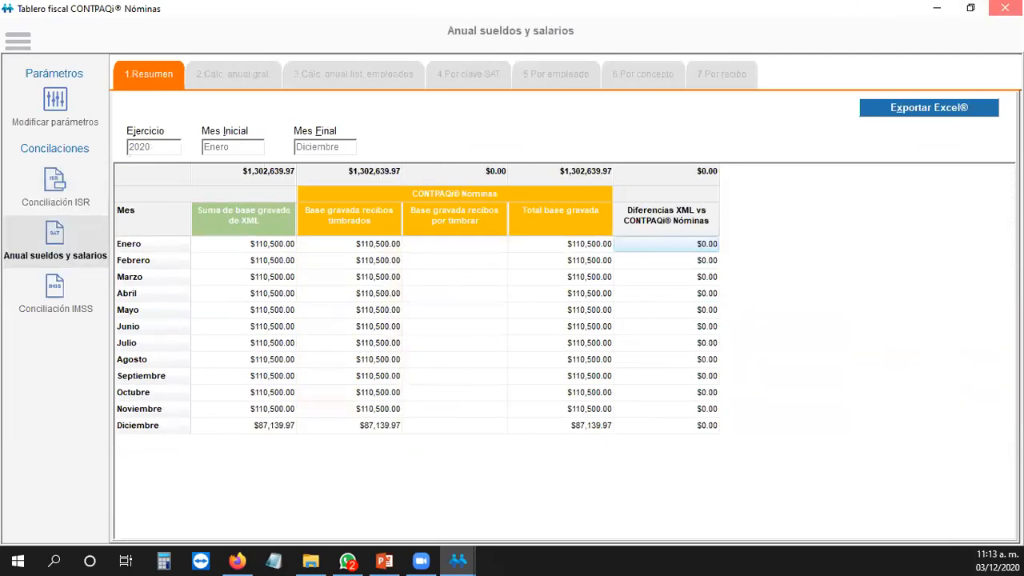
{"action": "left_click", "coordinate": [1005, 8]}
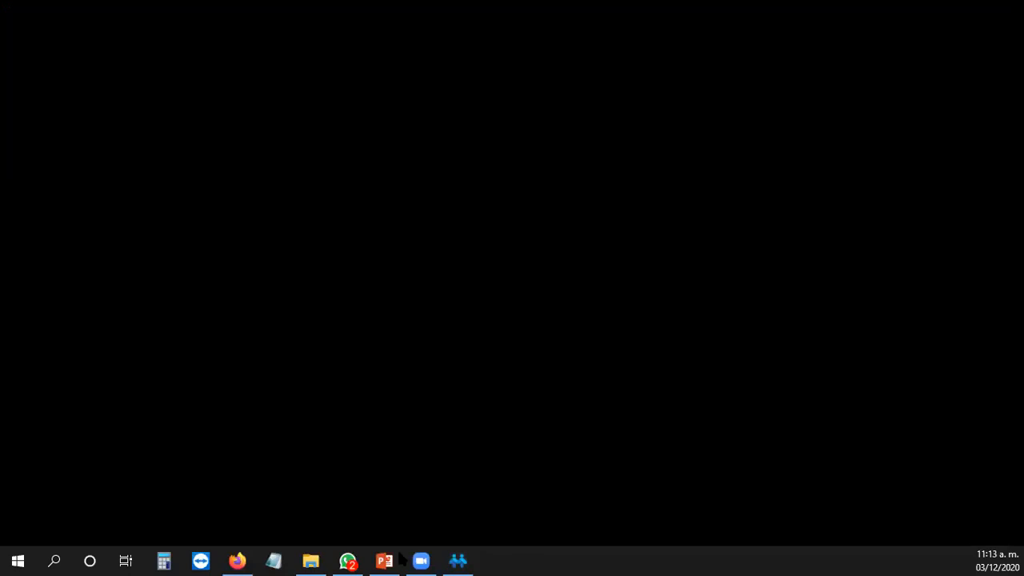
Step: Bring the CONTPAQi Nóminas window forward, then switch to the PowerPoint presentation
{"action": "left_click", "coordinate": [457, 559]}
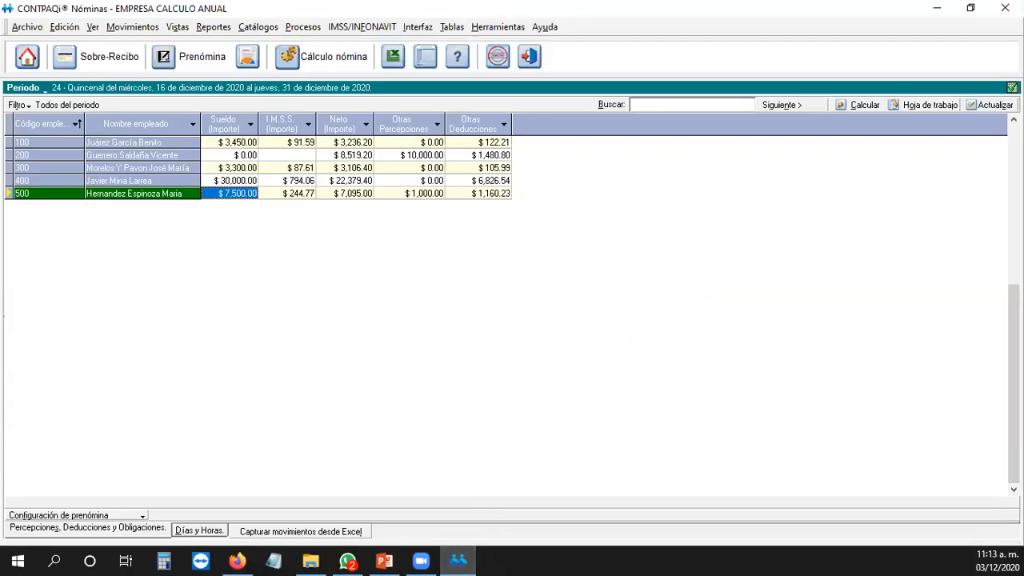
{"action": "key", "text": "alt+Tab"}
Step: Browse to C:\Archivos de programa (x86)\Compac\Nominas in File Explorer
{"action": "left_click", "coordinate": [310, 560]}
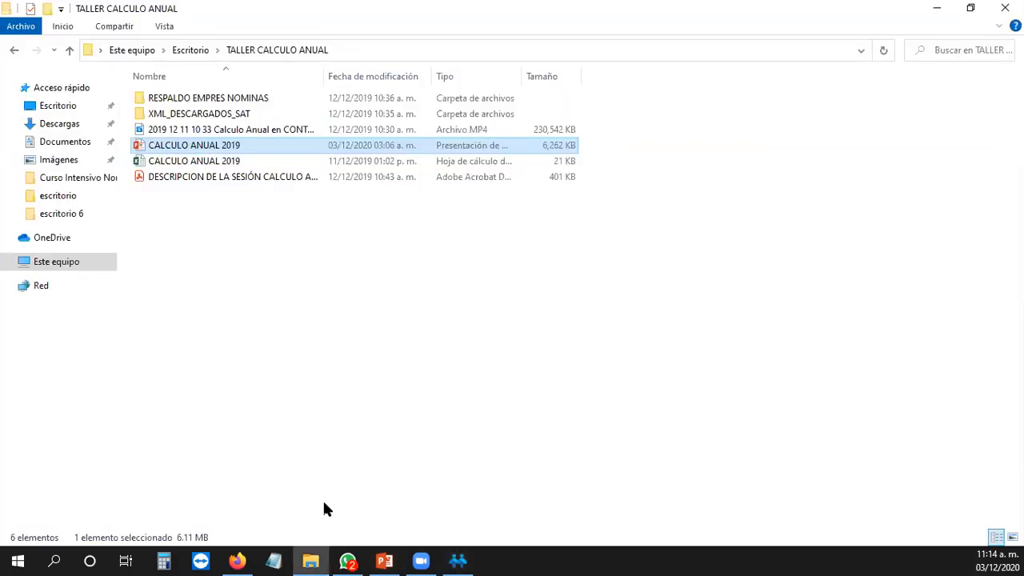
{"action": "left_click", "coordinate": [57, 264]}
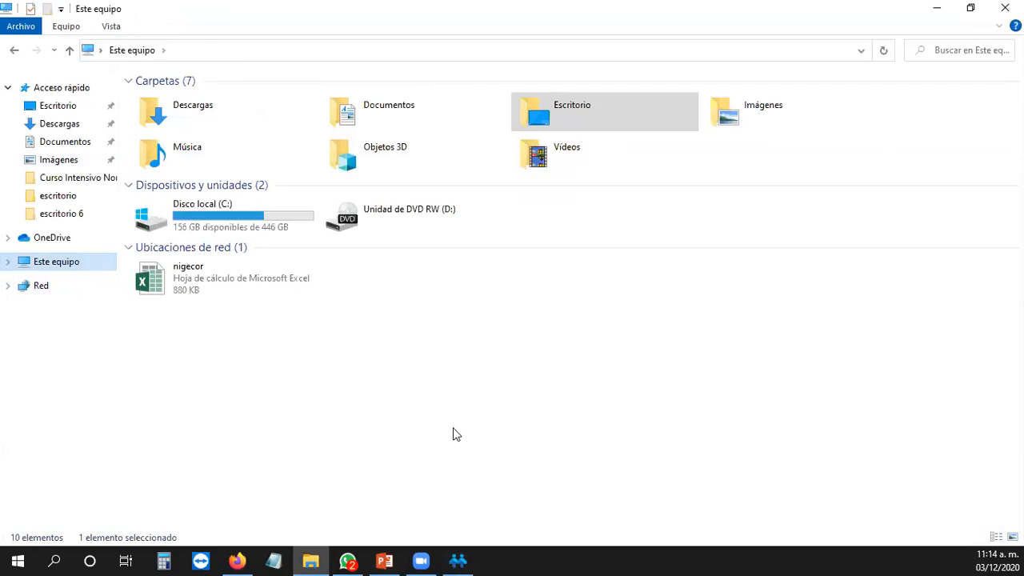
{"action": "left_click", "coordinate": [454, 398]}
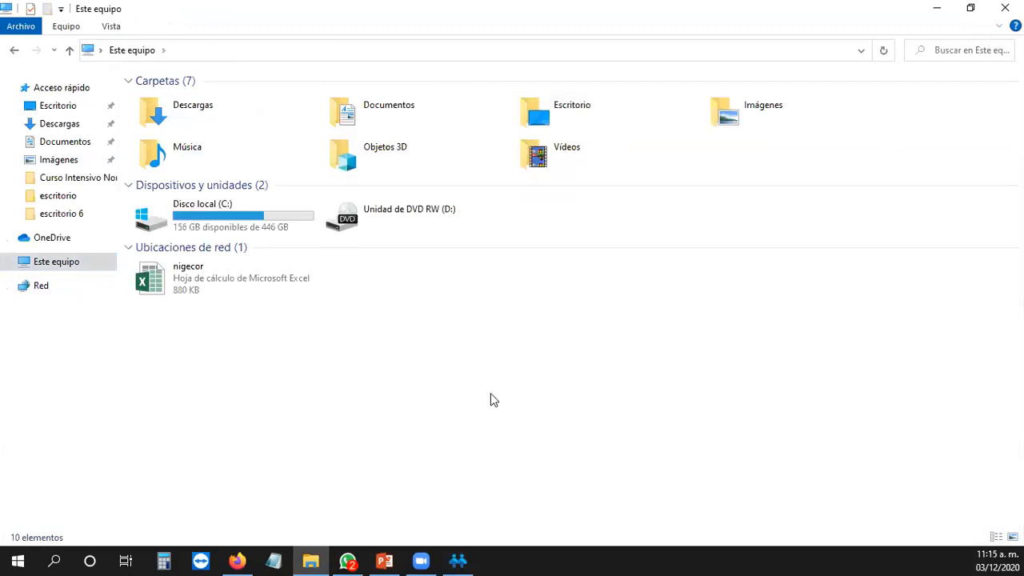
{"action": "left_click", "coordinate": [252, 221]}
{"action": "key", "text": "Return"}
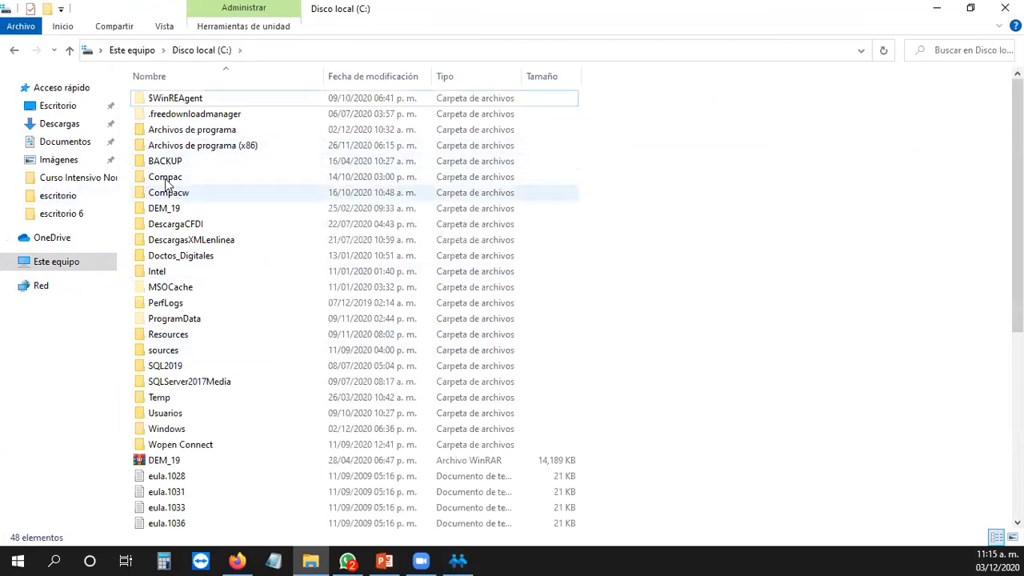
{"action": "double_click", "coordinate": [199, 147]}
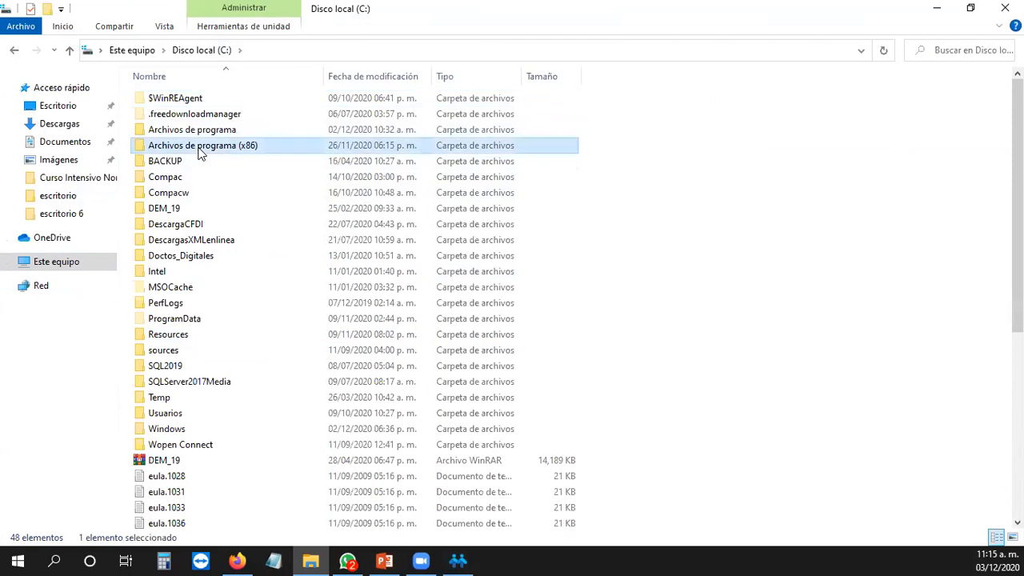
{"action": "double_click", "coordinate": [189, 180]}
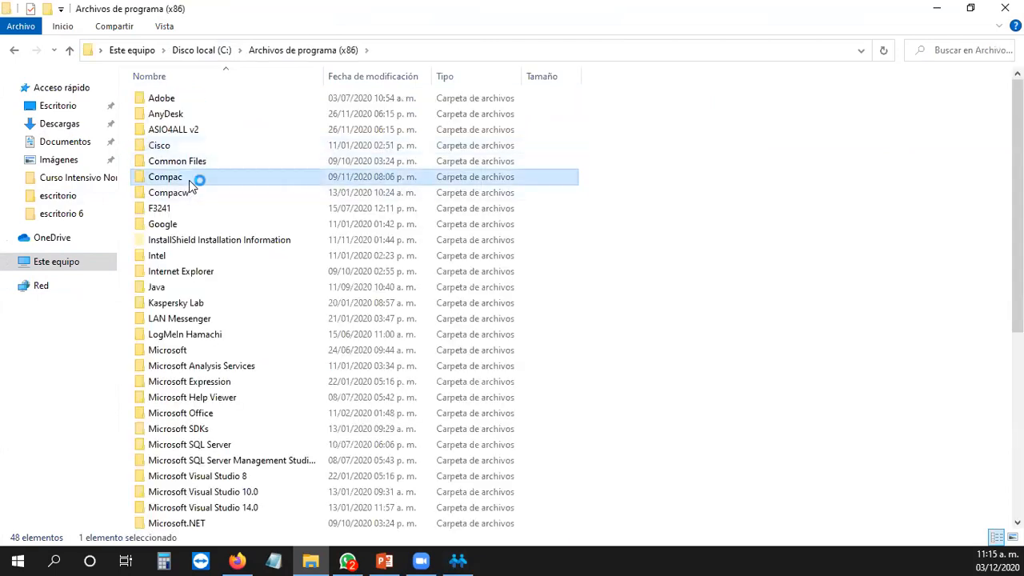
{"action": "double_click", "coordinate": [186, 289]}
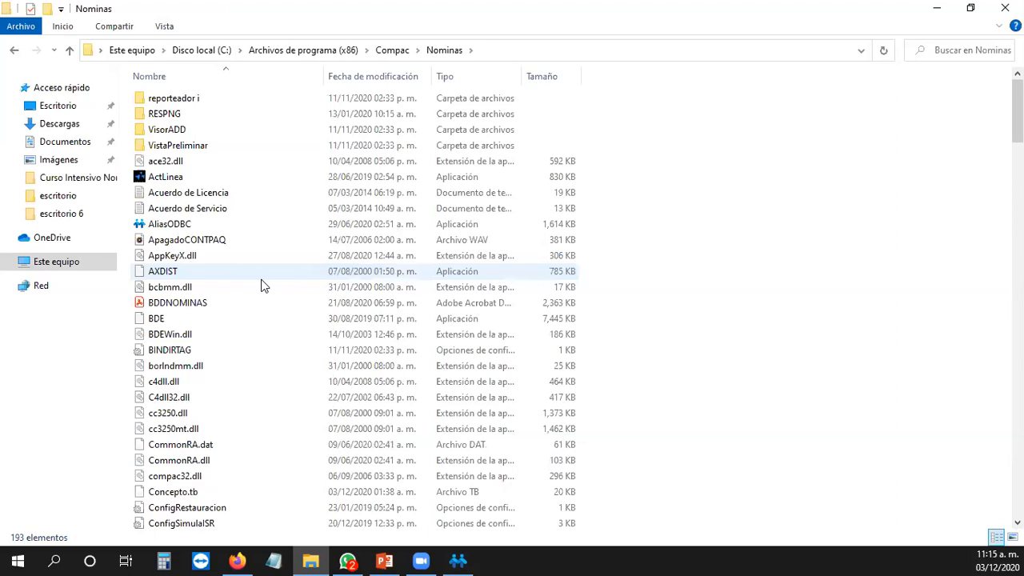
Step: Launch NomCancelarCfdiDuplicados, trying to run it as administrator
{"action": "scroll", "coordinate": [258, 277], "scroll_direction": "down", "scroll_amount": 13}
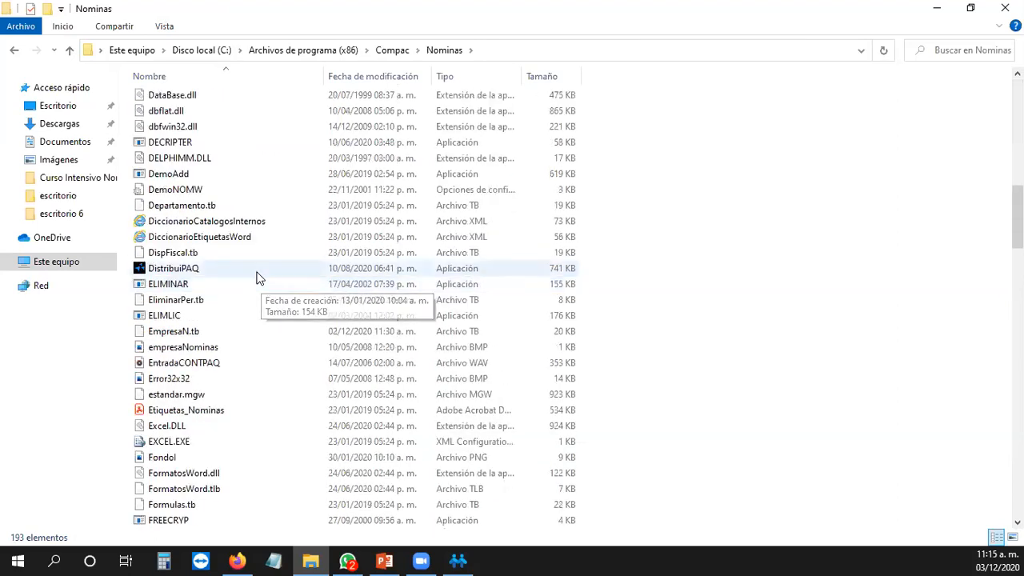
{"action": "scroll", "coordinate": [204, 480], "scroll_direction": "down", "scroll_amount": 9}
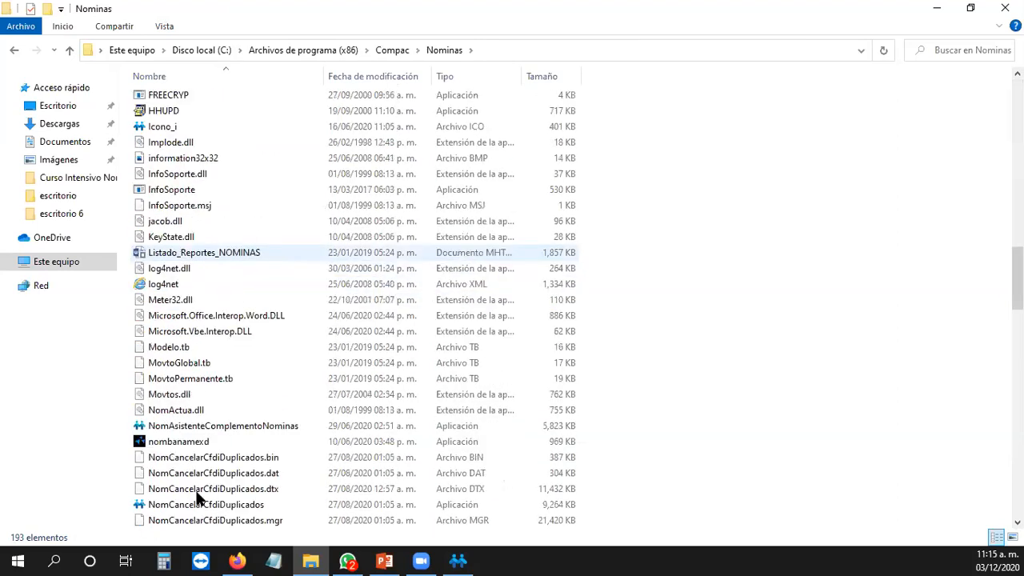
{"action": "left_click", "coordinate": [203, 504]}
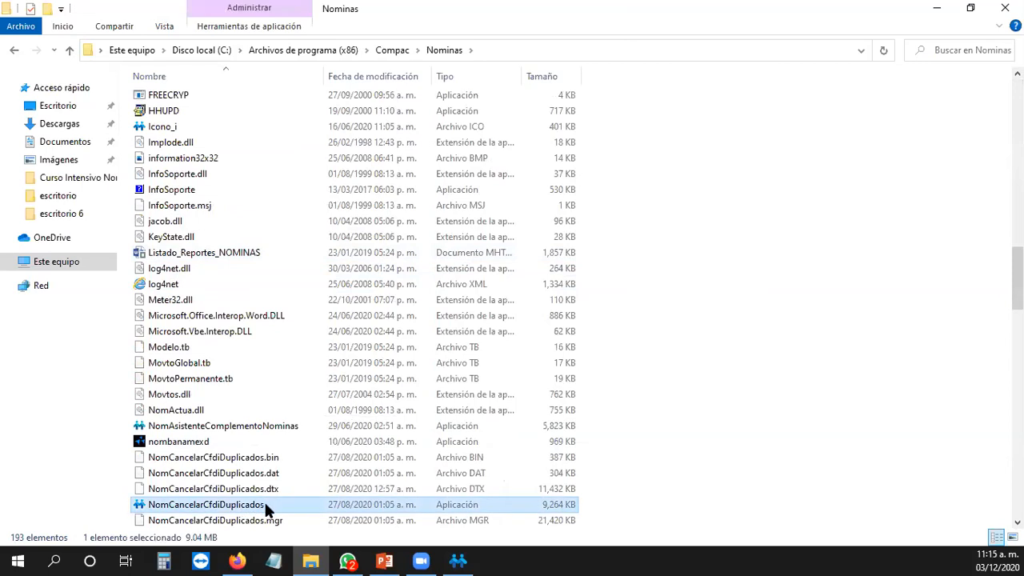
{"action": "double_click", "coordinate": [264, 505]}
{"action": "right_click", "coordinate": [264, 503]}
{"action": "left_click", "coordinate": [326, 108]}
{"action": "left_click", "coordinate": [504, 560]}
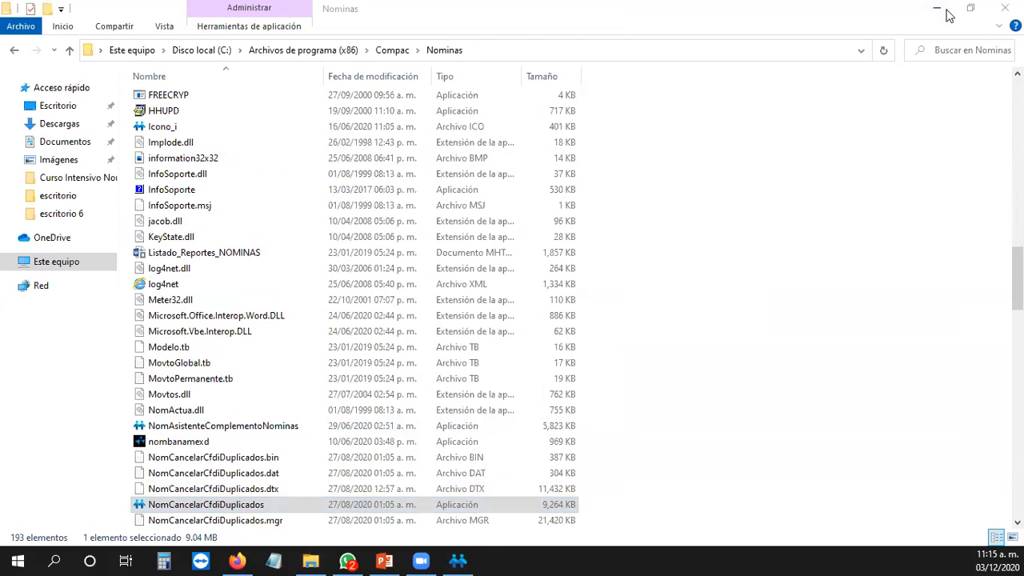
Step: Minimize Explorer so CONTPAQi Nóminas can close, then run NomCancelarCfdiDuplicados as administrator
{"action": "double_click", "coordinate": [919, 13]}
{"action": "left_click", "coordinate": [505, 147]}
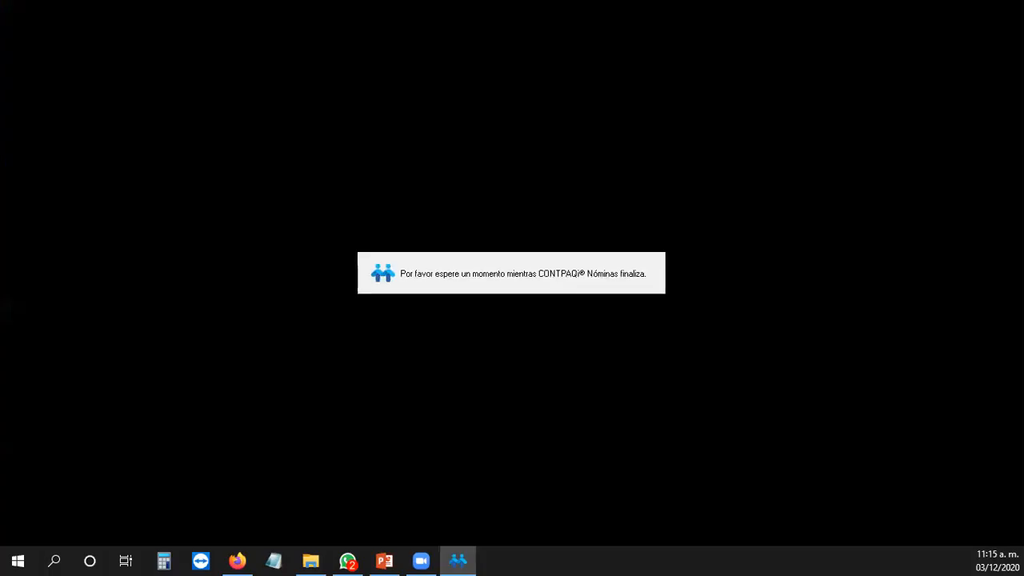
{"action": "left_click", "coordinate": [310, 561]}
{"action": "scroll", "coordinate": [325, 320], "scroll_direction": "down", "scroll_amount": 4}
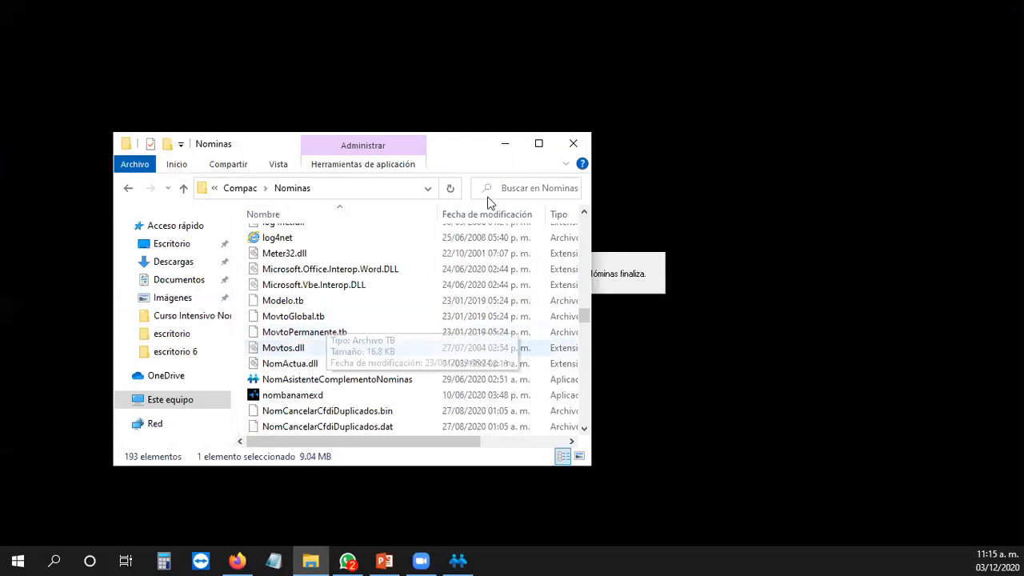
{"action": "left_click", "coordinate": [539, 144]}
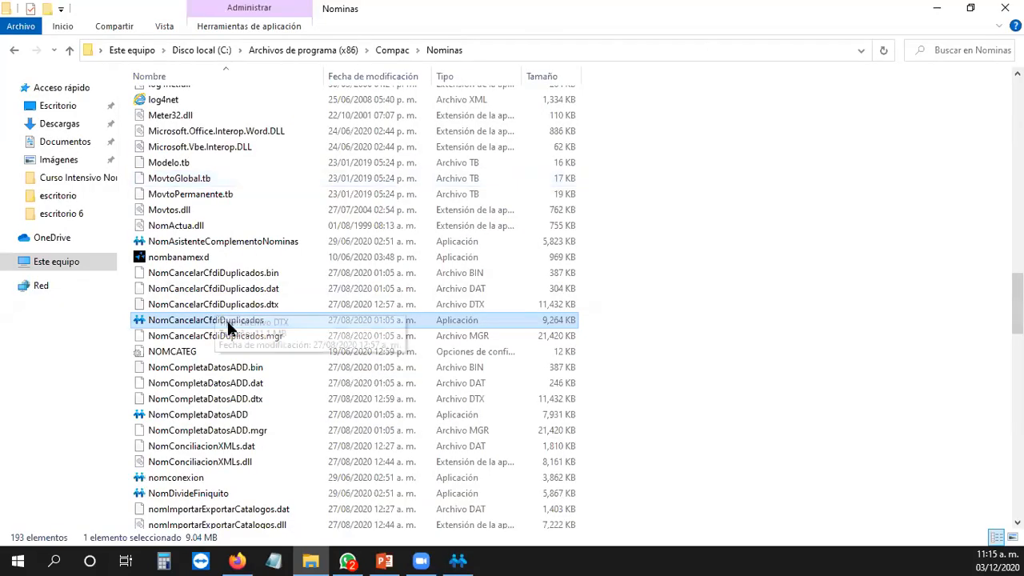
{"action": "right_click", "coordinate": [228, 321]}
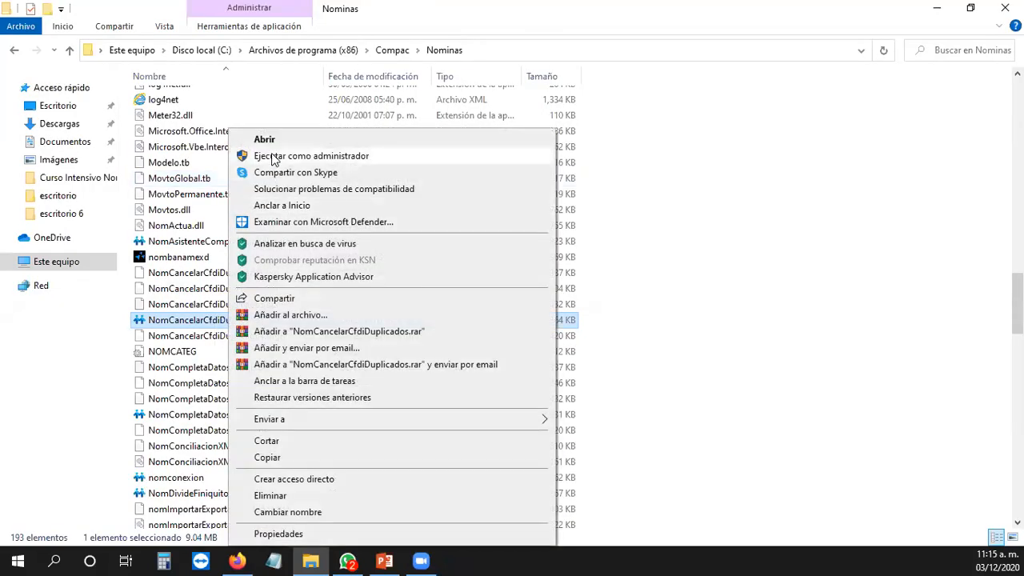
{"action": "left_click", "coordinate": [272, 156]}
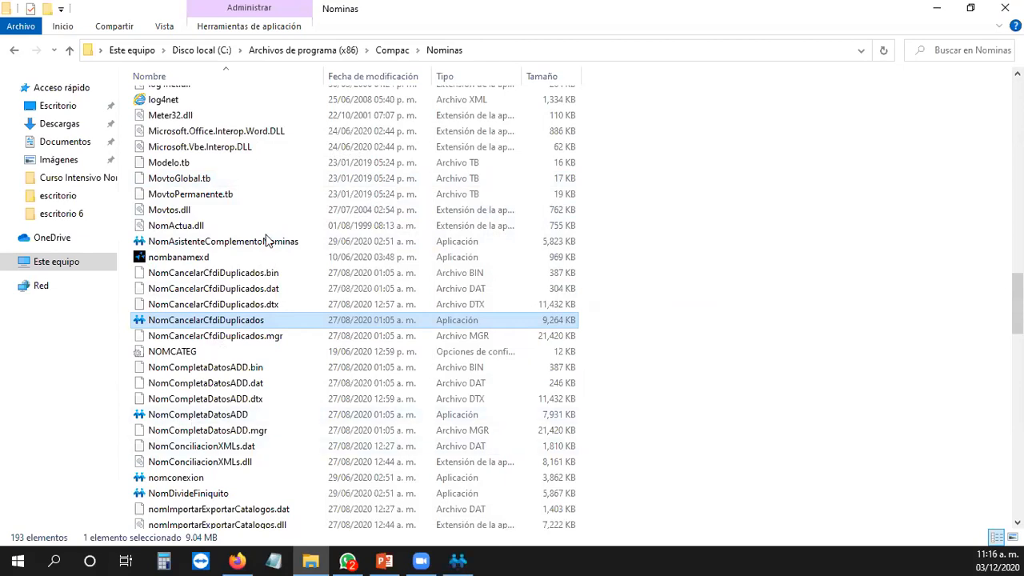
Step: Select EMPRESA CALCULO ANUAL as the company to review
{"action": "left_click", "coordinate": [523, 204]}
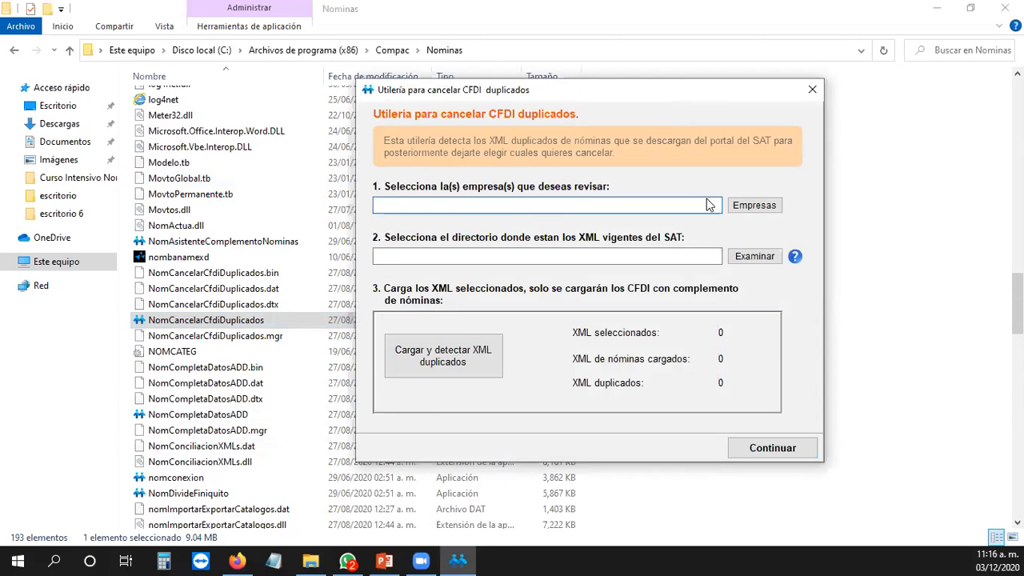
{"action": "left_click", "coordinate": [754, 206]}
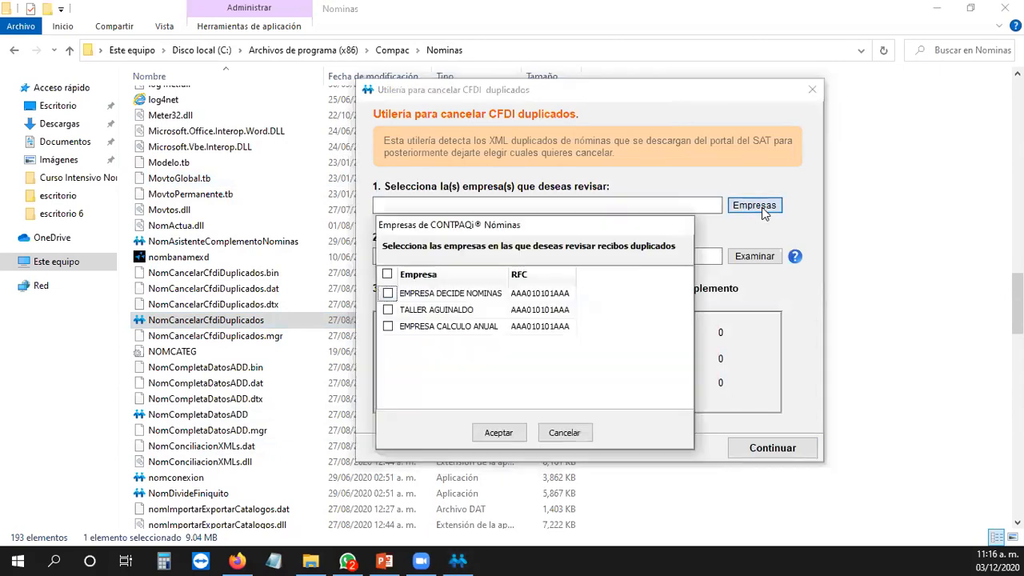
{"action": "left_click", "coordinate": [388, 326]}
{"action": "left_click", "coordinate": [515, 432]}
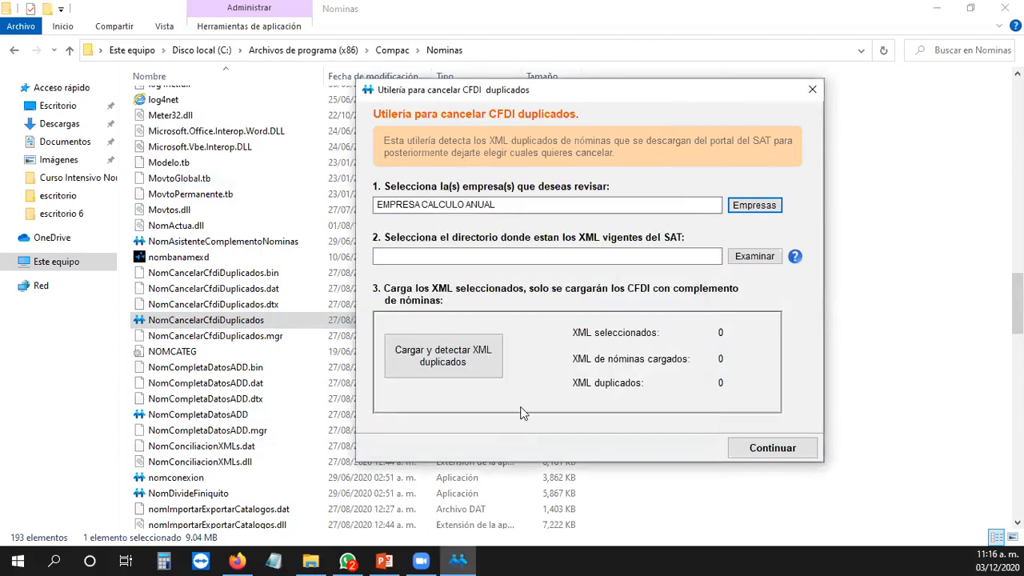
Step: Set the XMLS 2020 EMPRESA CALCULO ANUAL folder and load the XMLs to detect duplicates
{"action": "left_click", "coordinate": [557, 259]}
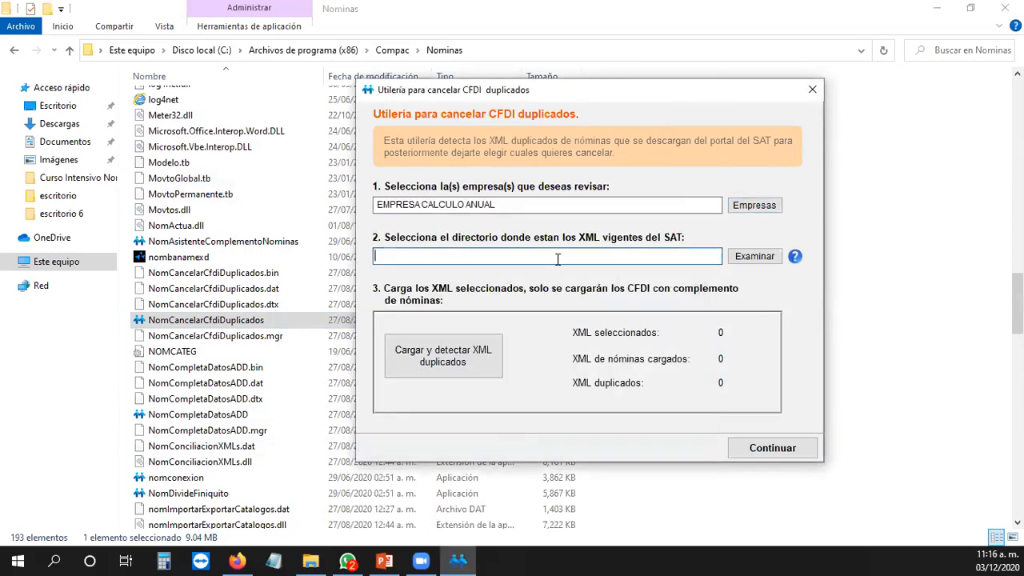
{"action": "left_click", "coordinate": [770, 258]}
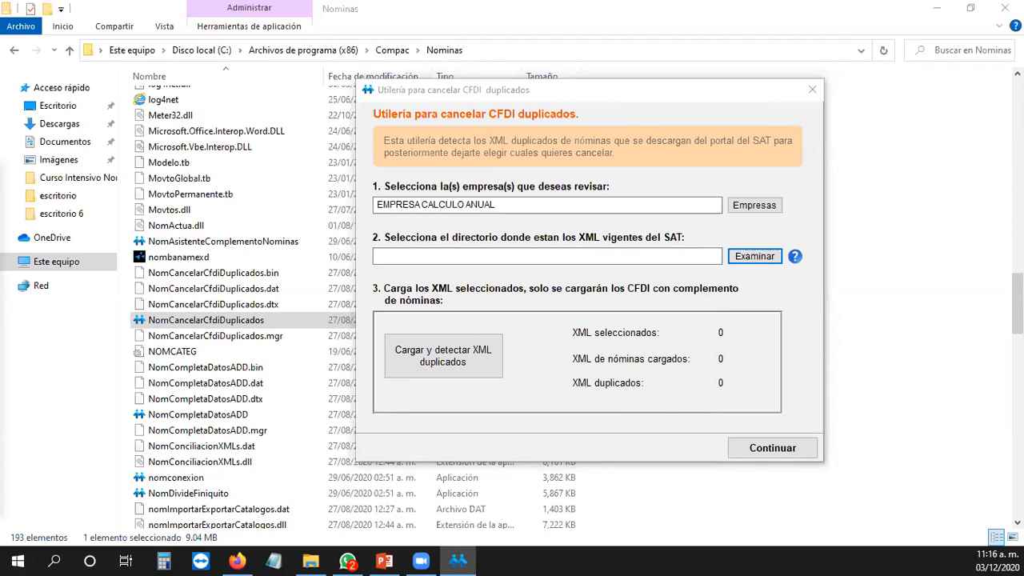
{"action": "left_click", "coordinate": [663, 401]}
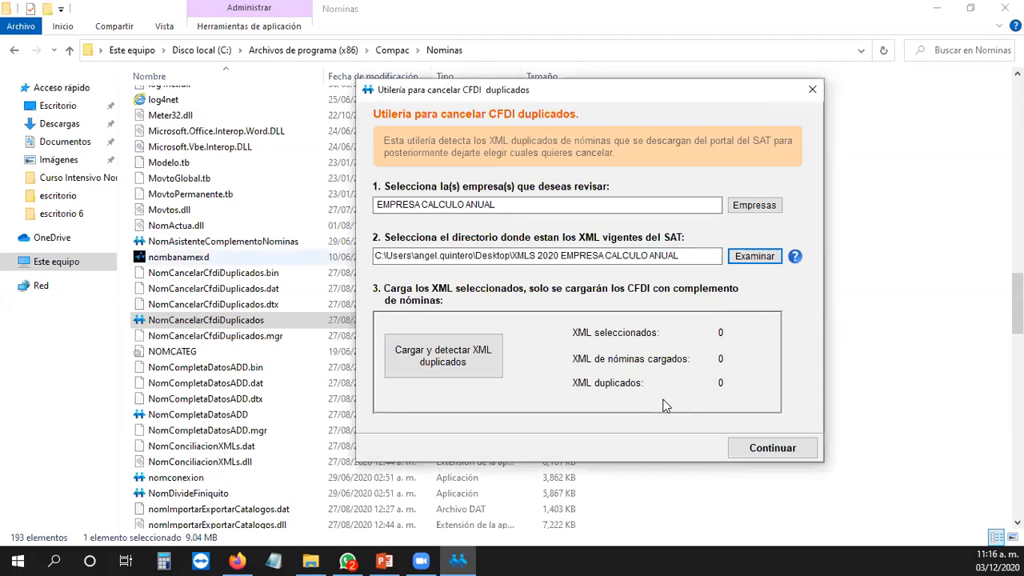
{"action": "left_click", "coordinate": [438, 356]}
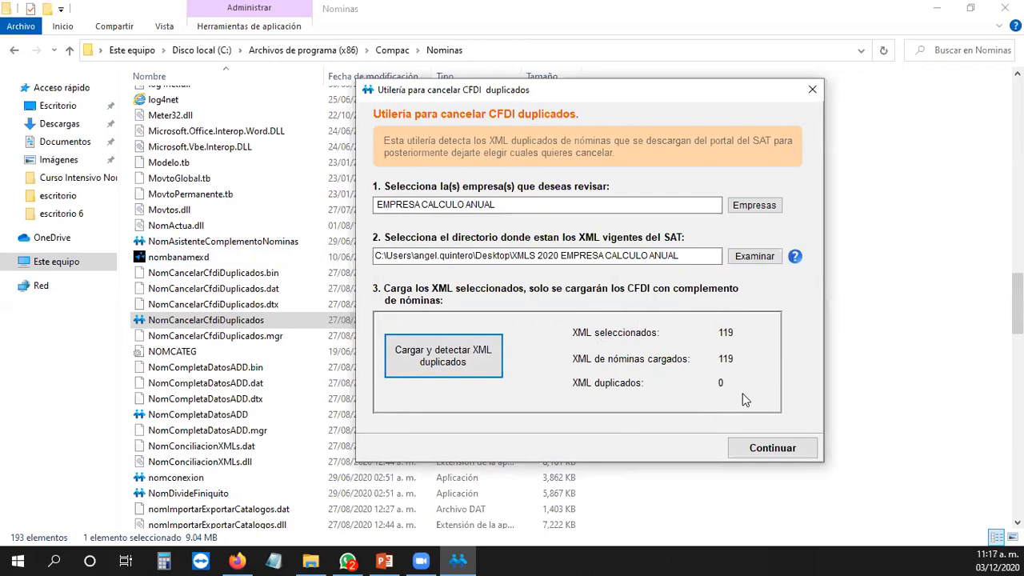
Step: Try to continue to cancellation and dismiss the message that no duplicate CFDIs were found
{"action": "left_click", "coordinate": [784, 450]}
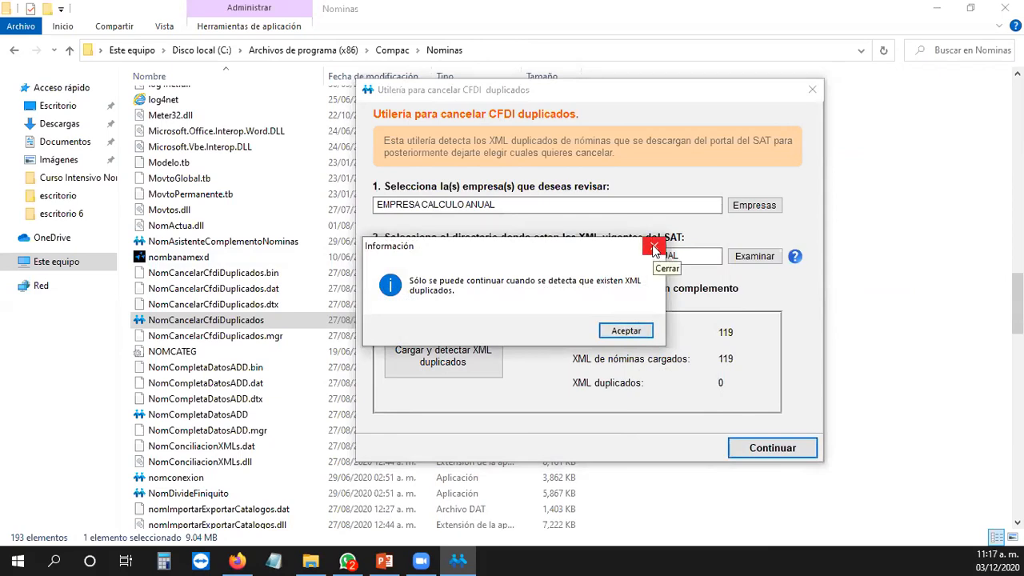
{"action": "left_click_drag", "start_coordinate": [592, 250], "coordinate": [622, 170]}
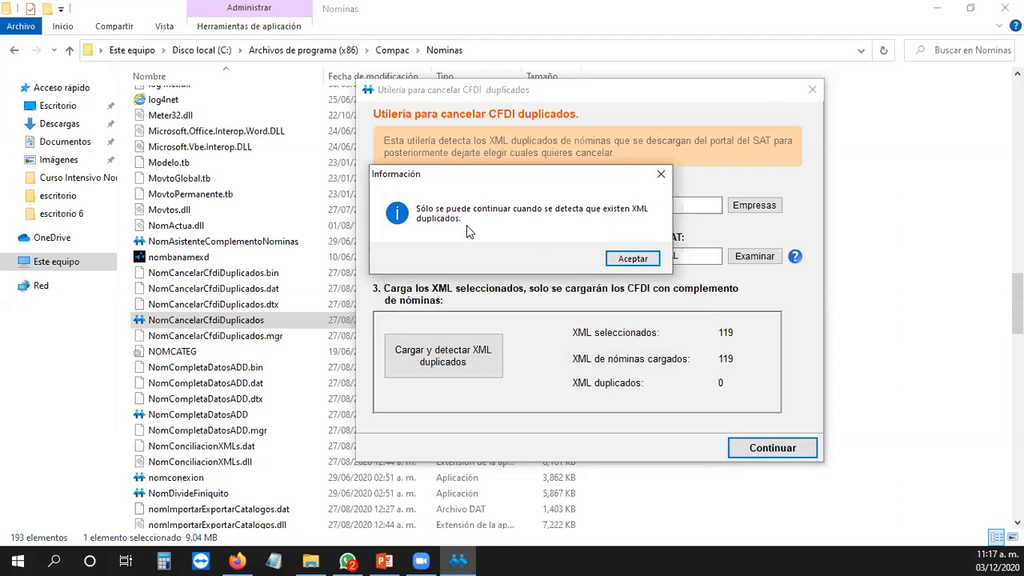
{"action": "left_click", "coordinate": [660, 176]}
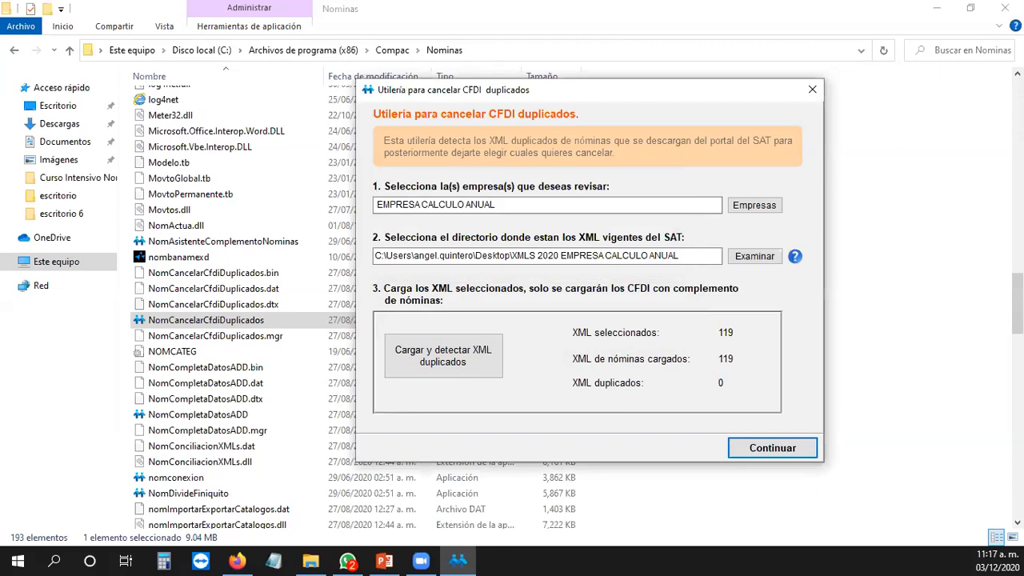
Step: Close the Utilería para cancelar CFDI duplicados window, leaving the empty desktop
{"action": "key", "text": "alt+Tab"}
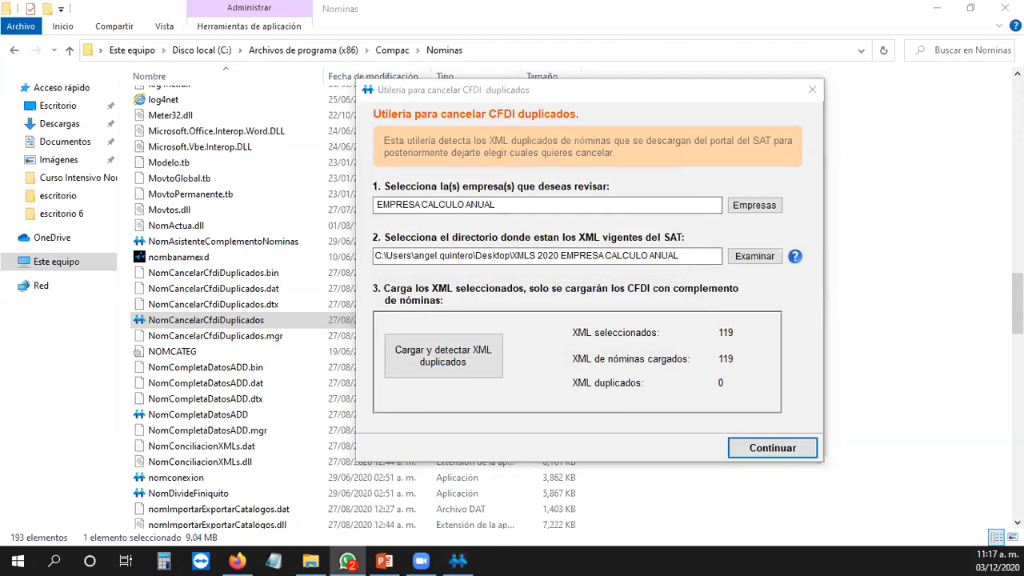
{"action": "left_click", "coordinate": [812, 92]}
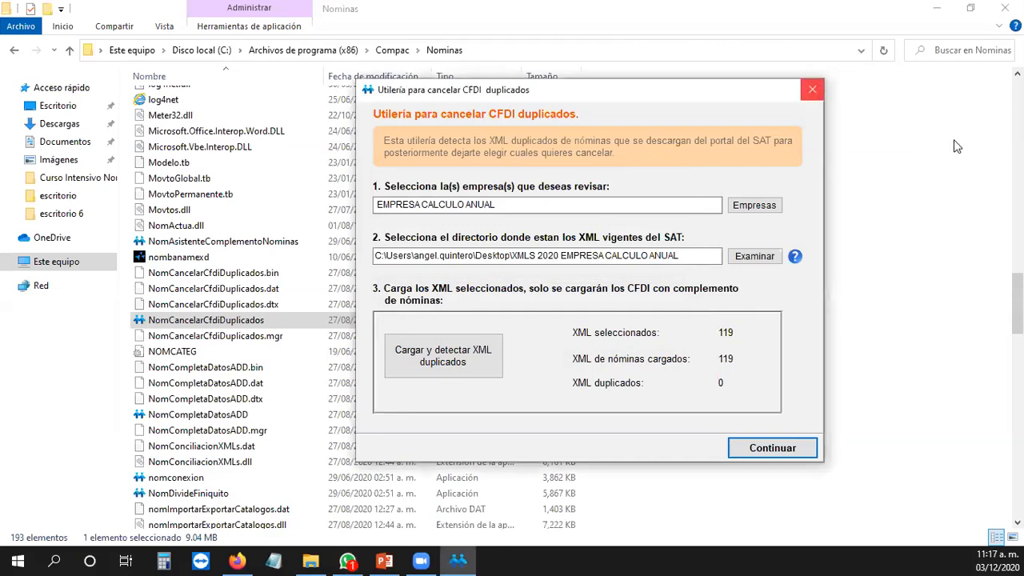
{"action": "left_click", "coordinate": [812, 91]}
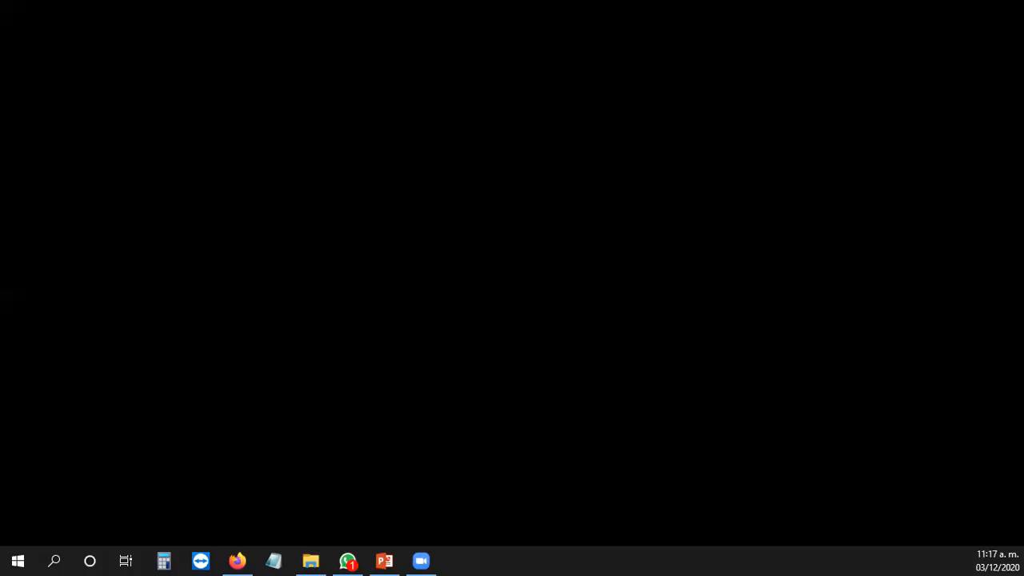
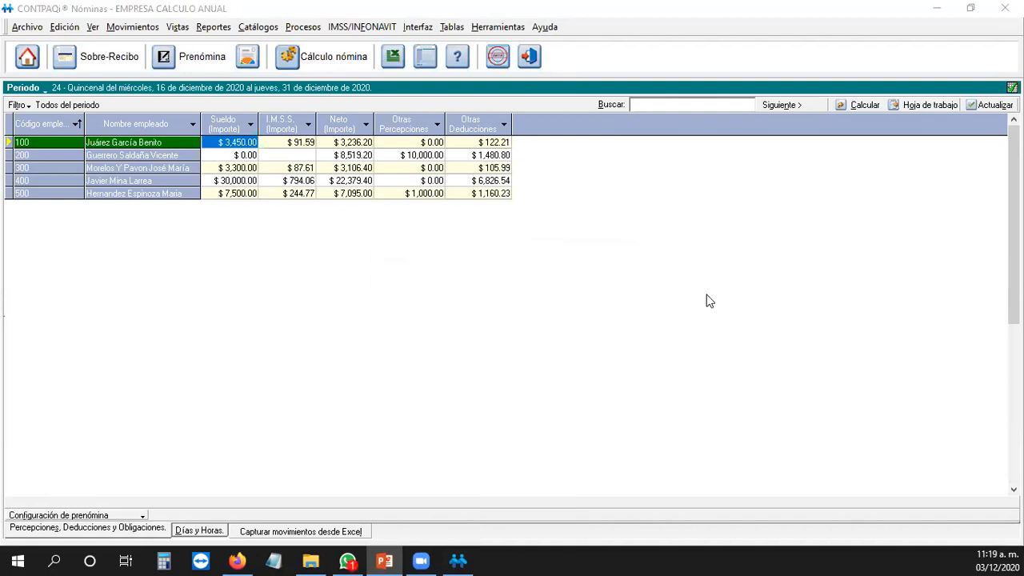
Step: Return to the period 24 prenómina in CONTPAQi Nóminas and select employee 200
{"action": "left_click", "coordinate": [594, 334]}
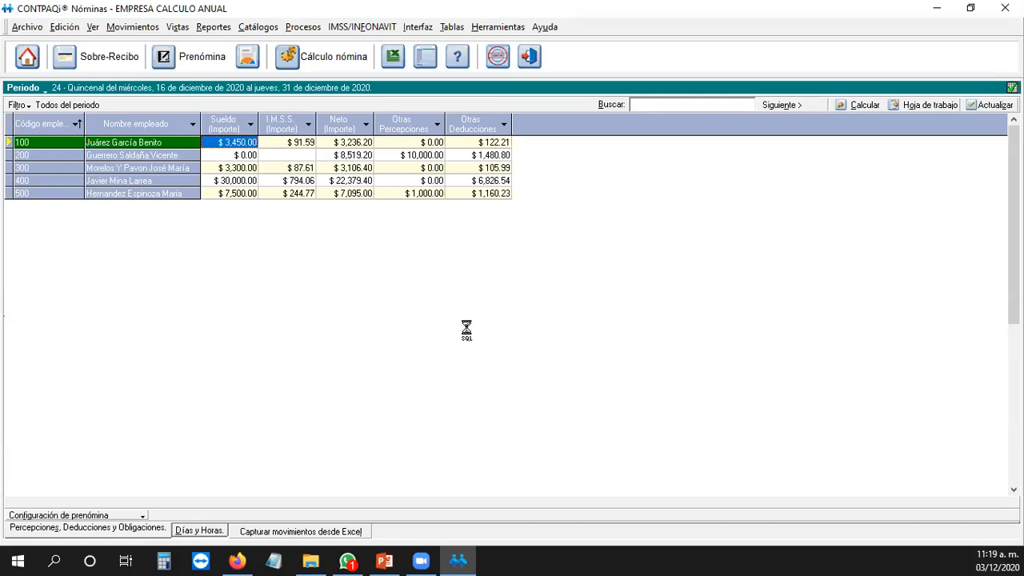
{"action": "key", "text": "Down"}
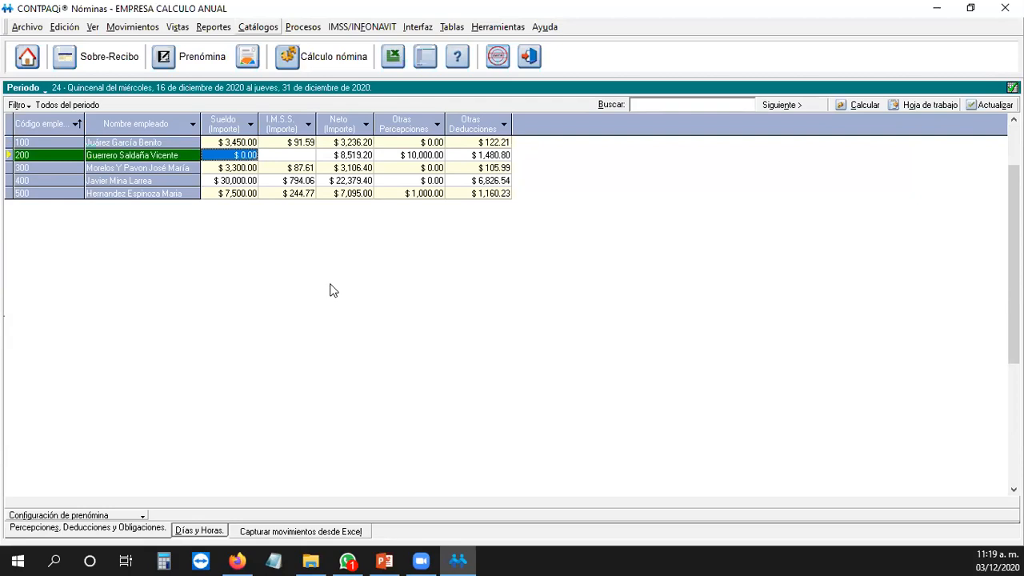
{"action": "left_click", "coordinate": [258, 26]}
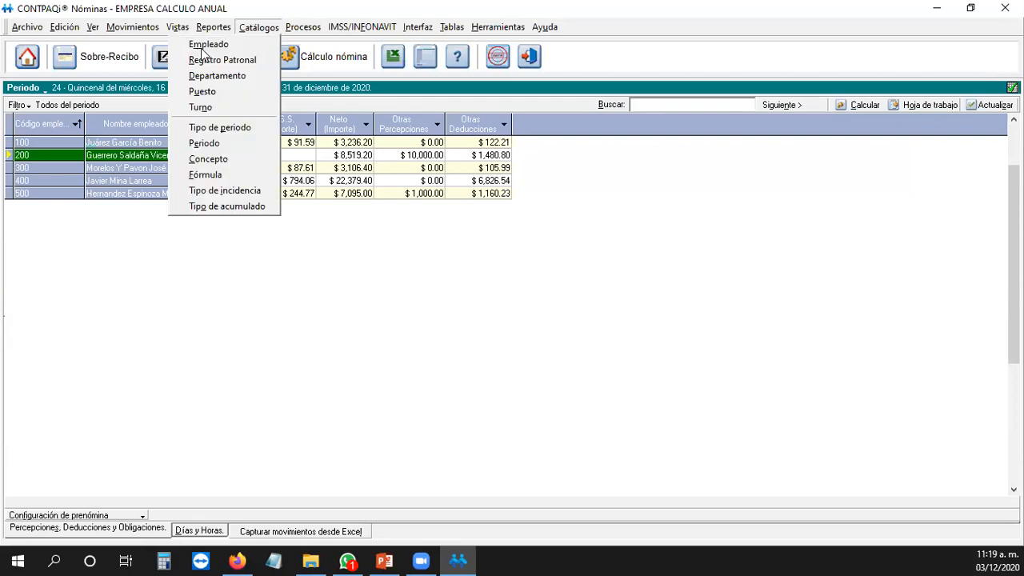
{"action": "left_click", "coordinate": [206, 158]}
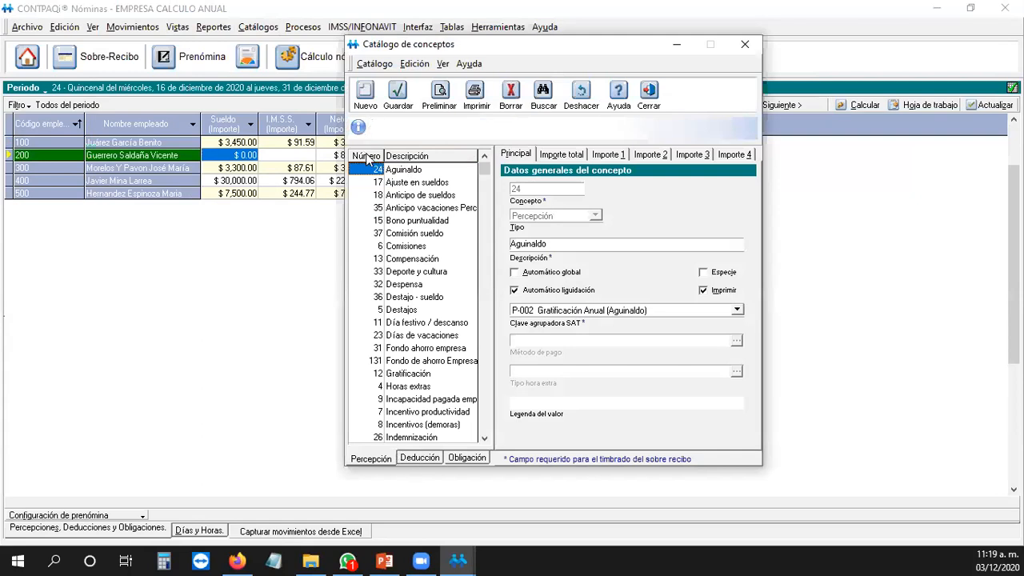
{"action": "left_click", "coordinate": [366, 156]}
{"action": "left_click_drag", "start_coordinate": [485, 297], "coordinate": [508, 153]}
{"action": "left_click", "coordinate": [397, 183]}
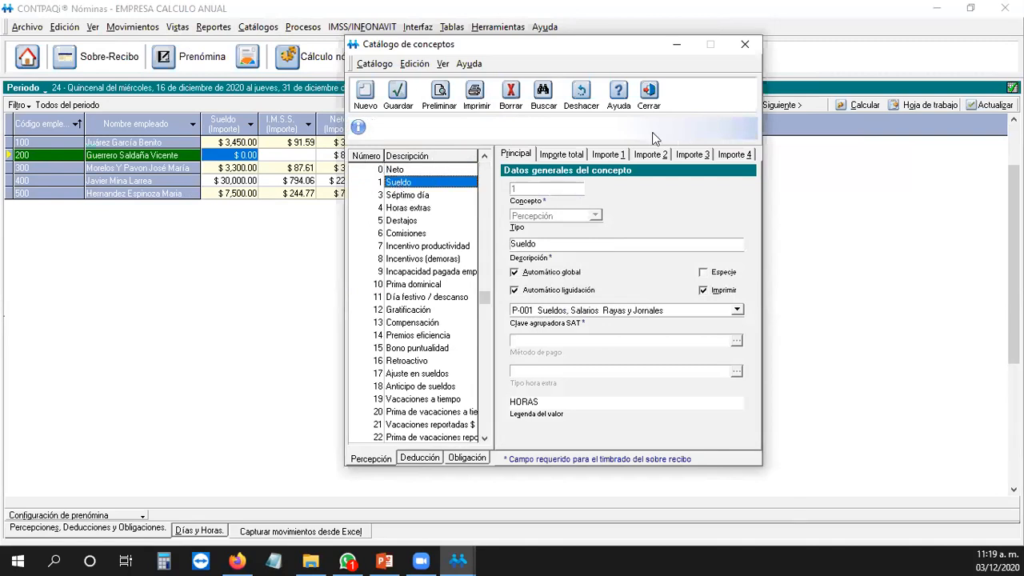
{"action": "left_click", "coordinate": [607, 154]}
{"action": "left_click", "coordinate": [717, 291]}
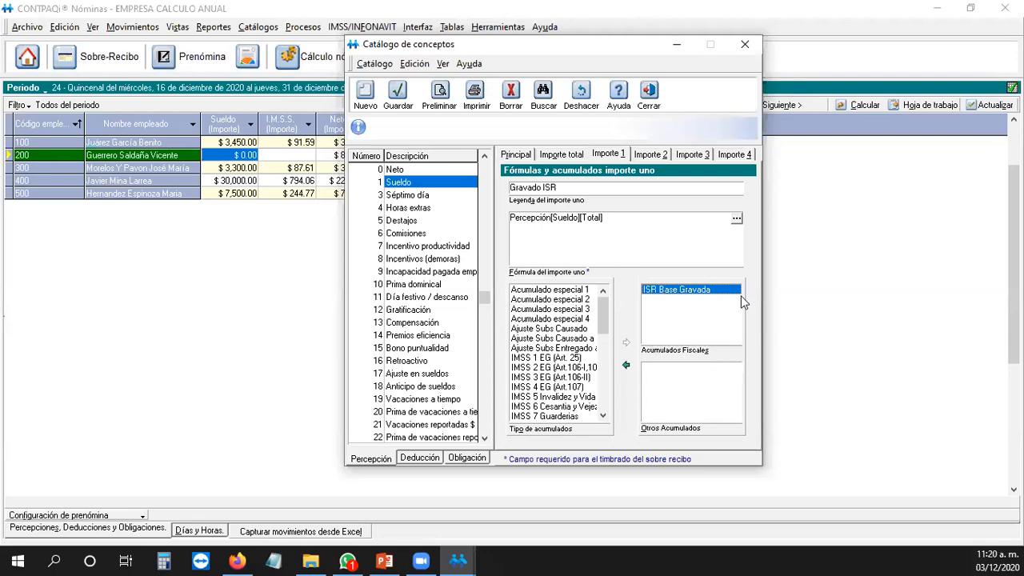
{"action": "left_click", "coordinate": [407, 197]}
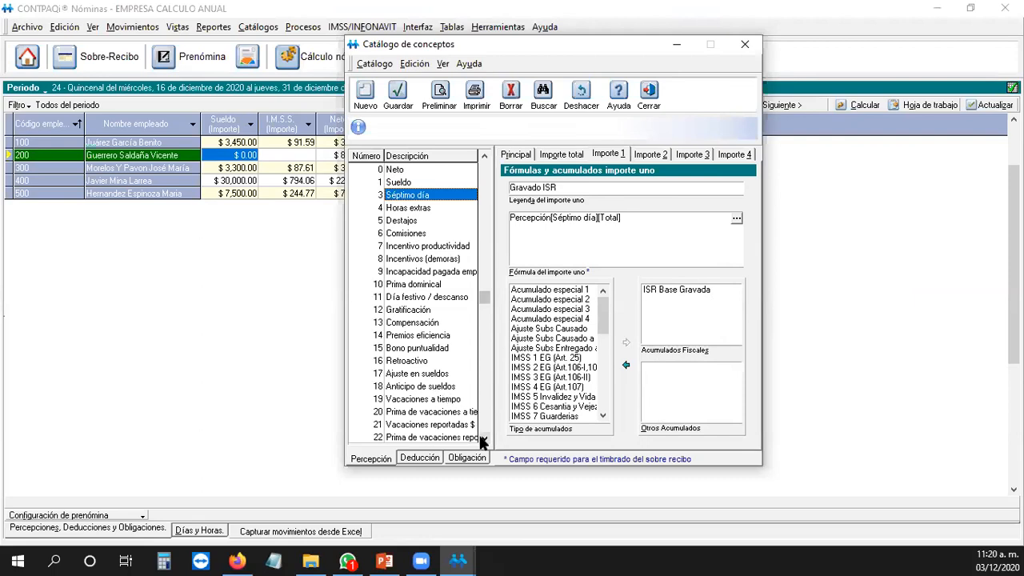
{"action": "key", "text": "Down"}
{"action": "key", "text": "Down"}
{"action": "key", "text": "Down"}
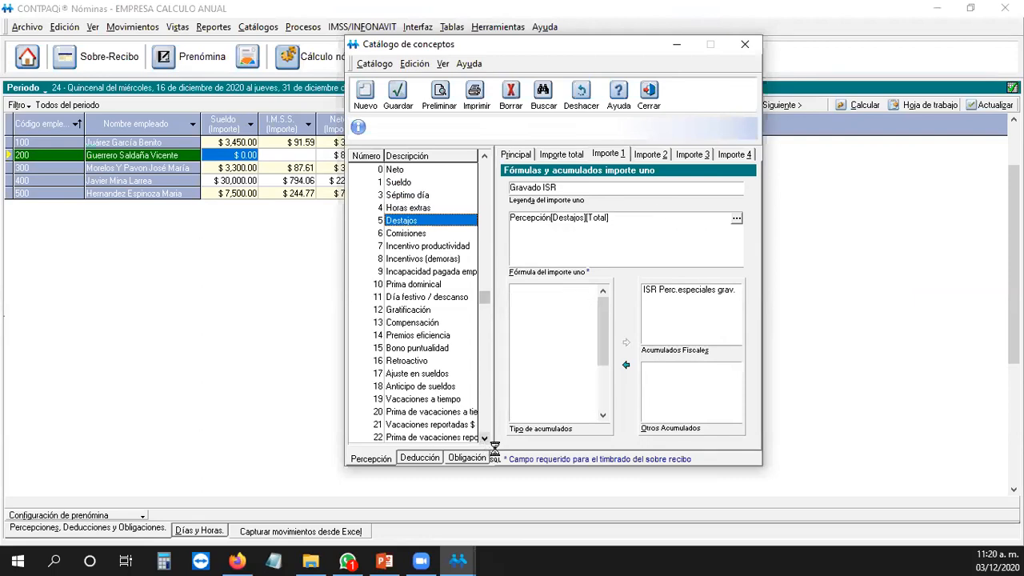
{"action": "left_click_drag", "start_coordinate": [483, 297], "coordinate": [486, 375]}
{"action": "left_click_drag", "start_coordinate": [485, 302], "coordinate": [496, 460]}
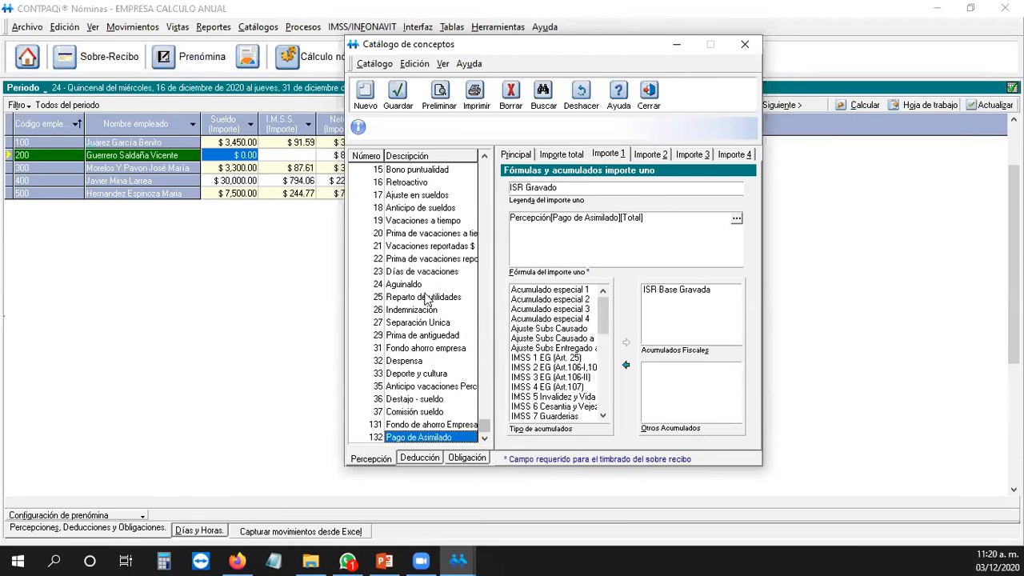
{"action": "left_click", "coordinate": [412, 285]}
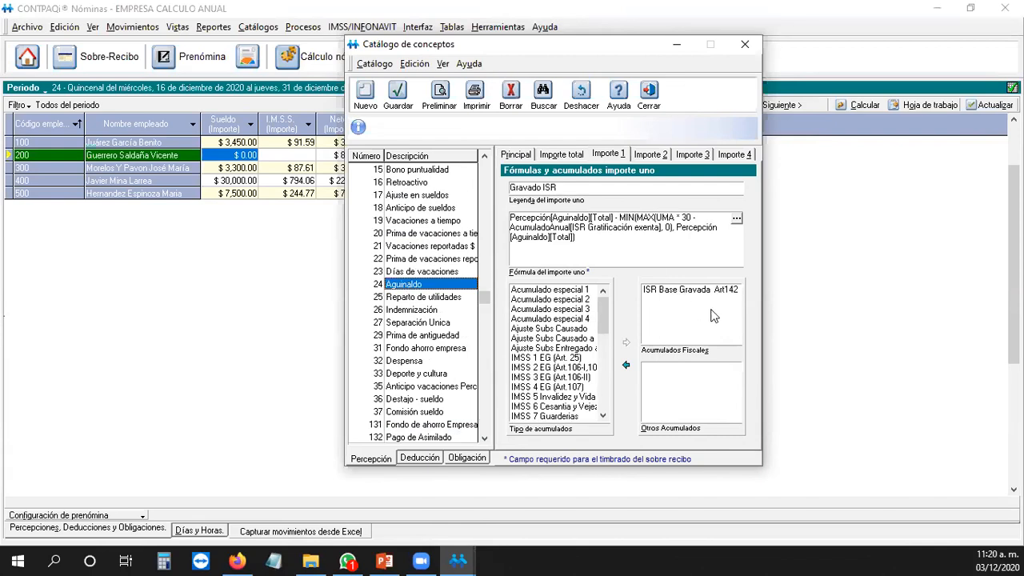
{"action": "left_click", "coordinate": [428, 312]}
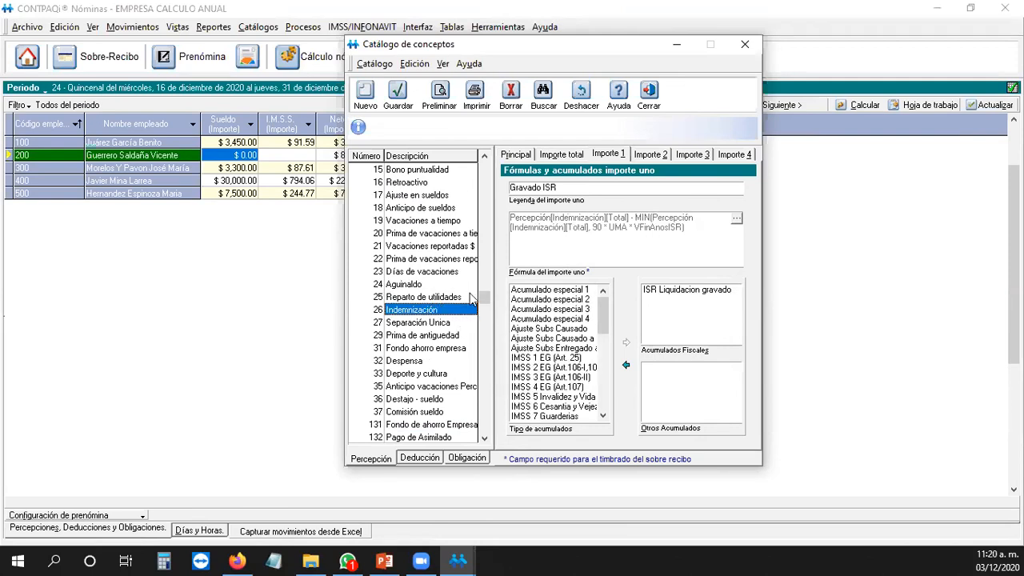
{"action": "left_click_drag", "start_coordinate": [483, 297], "coordinate": [475, 163]}
{"action": "left_click", "coordinate": [468, 436]}
{"action": "left_click", "coordinate": [414, 173]}
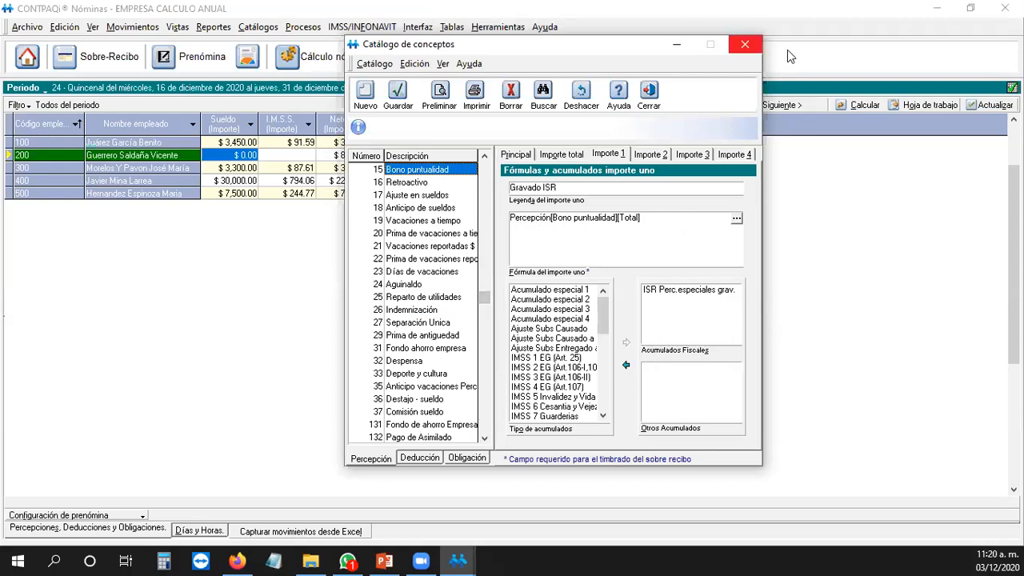
{"action": "left_click", "coordinate": [744, 44]}
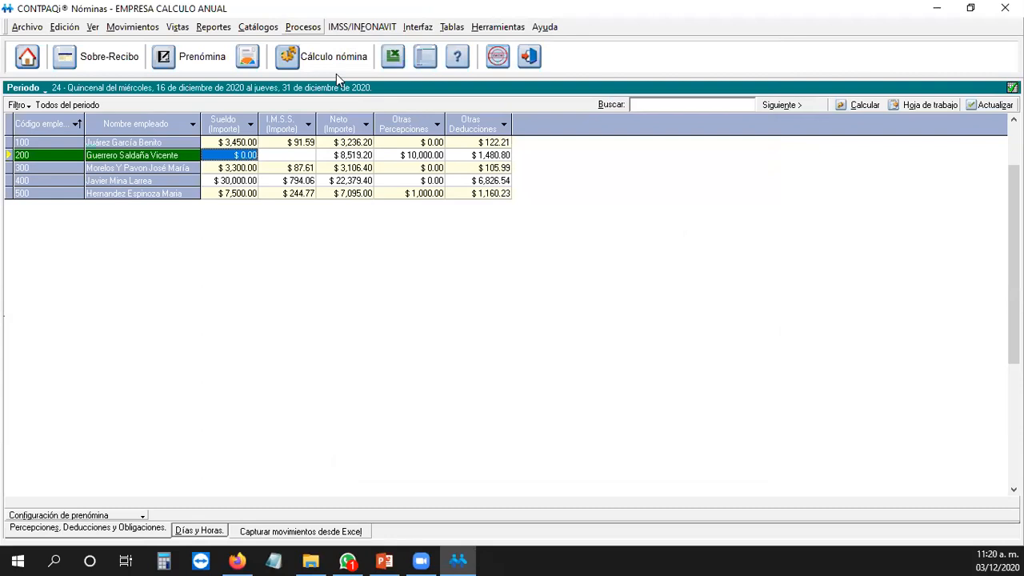
Step: Show the Catálogo de Conceptos por Tipo de Acumulado report on screen
{"action": "key", "text": "Left"}
{"action": "key", "text": "Left"}
{"action": "key", "text": "Down"}
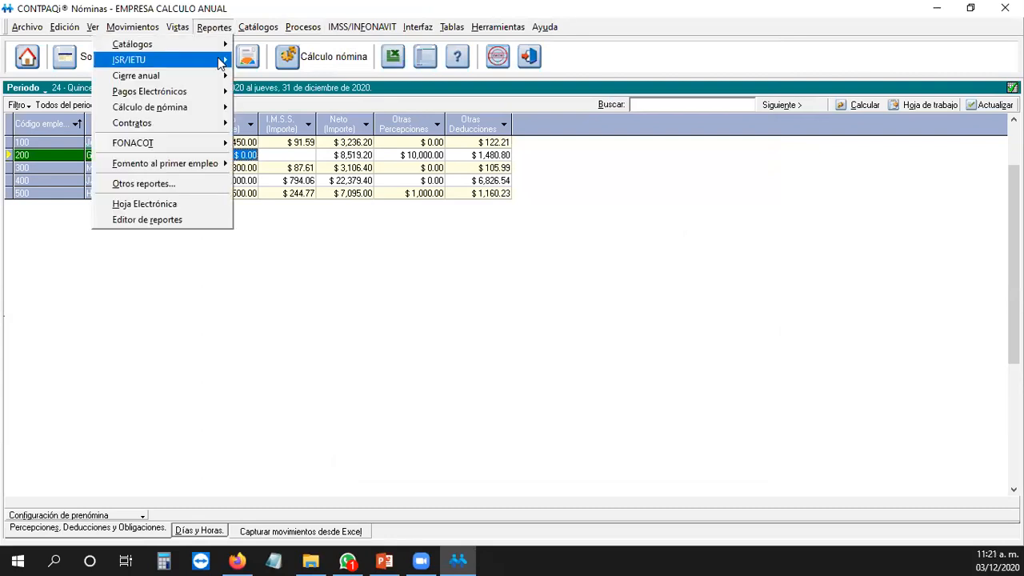
{"action": "mouse_move", "coordinate": [214, 81]}
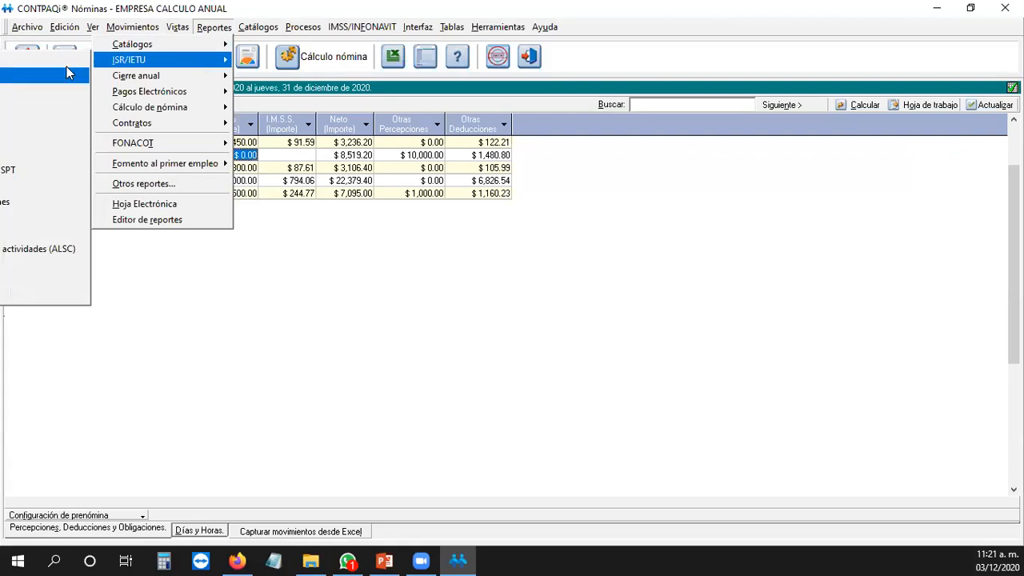
{"action": "left_click", "coordinate": [67, 61]}
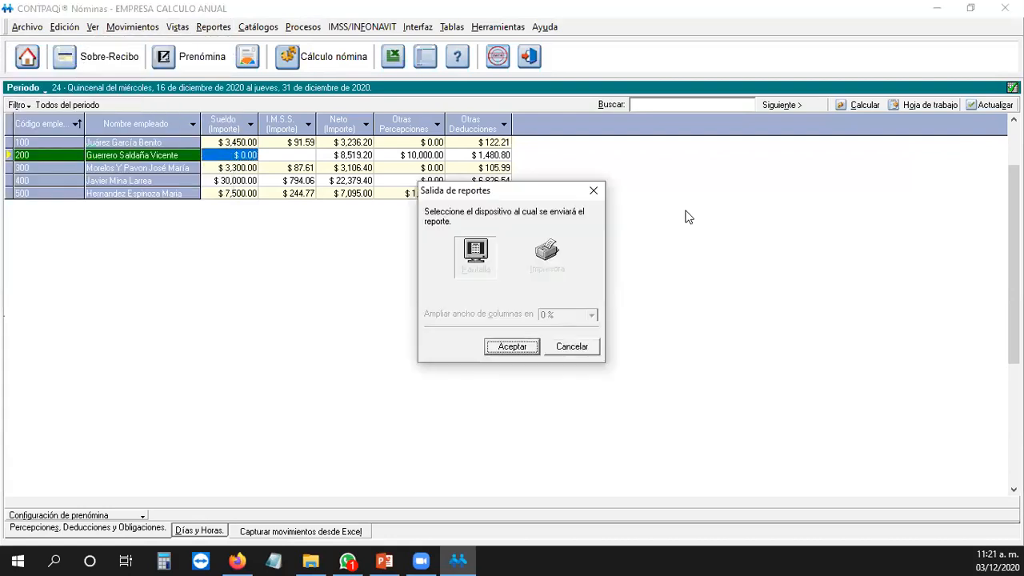
{"action": "left_click", "coordinate": [516, 350]}
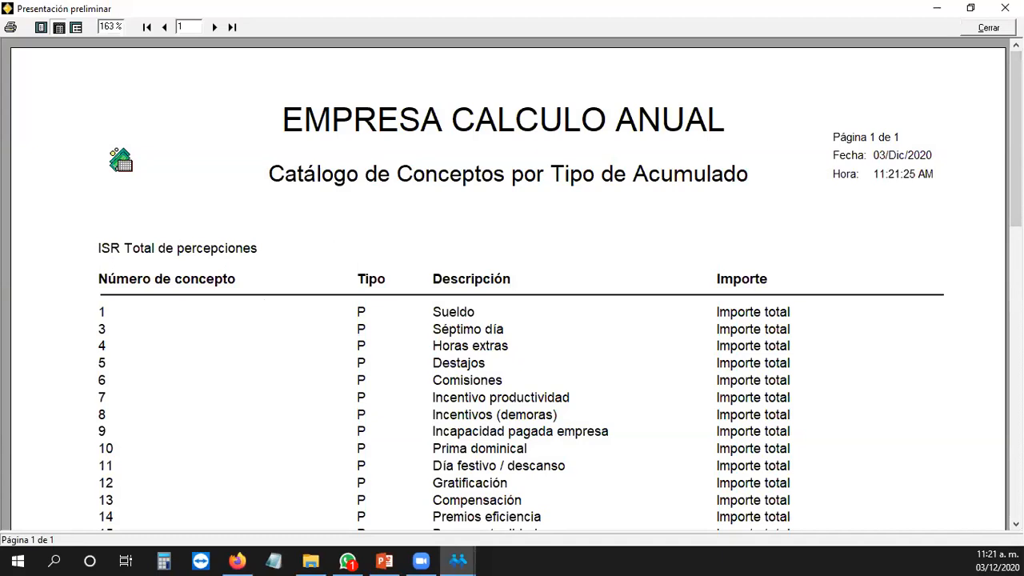
Step: Scroll through the first page of the concepts report preview
{"action": "scroll", "coordinate": [1016, 259], "scroll_direction": "down", "scroll_amount": 3}
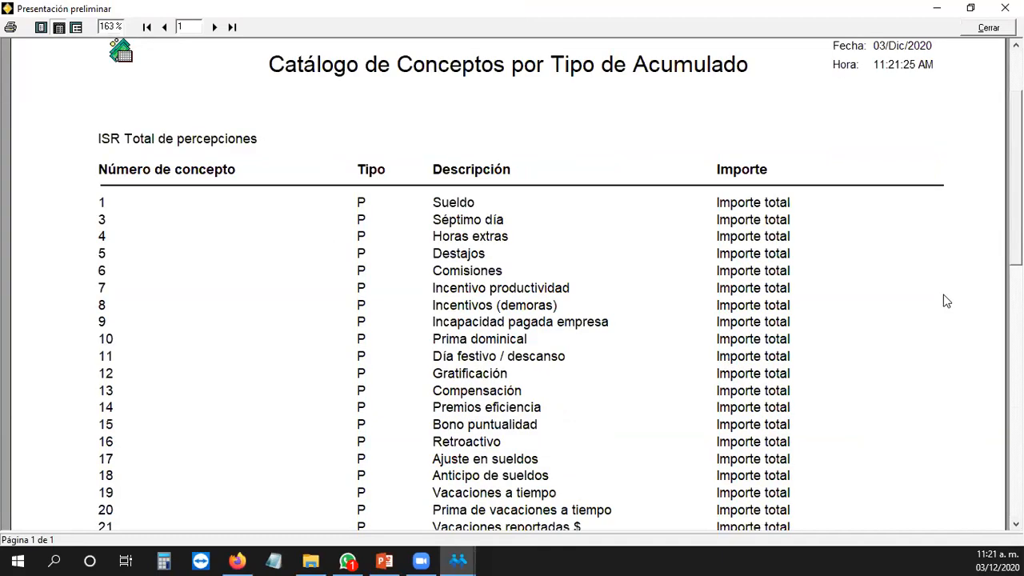
{"action": "left_click", "coordinate": [1016, 524]}
{"action": "left_click", "coordinate": [1015, 524]}
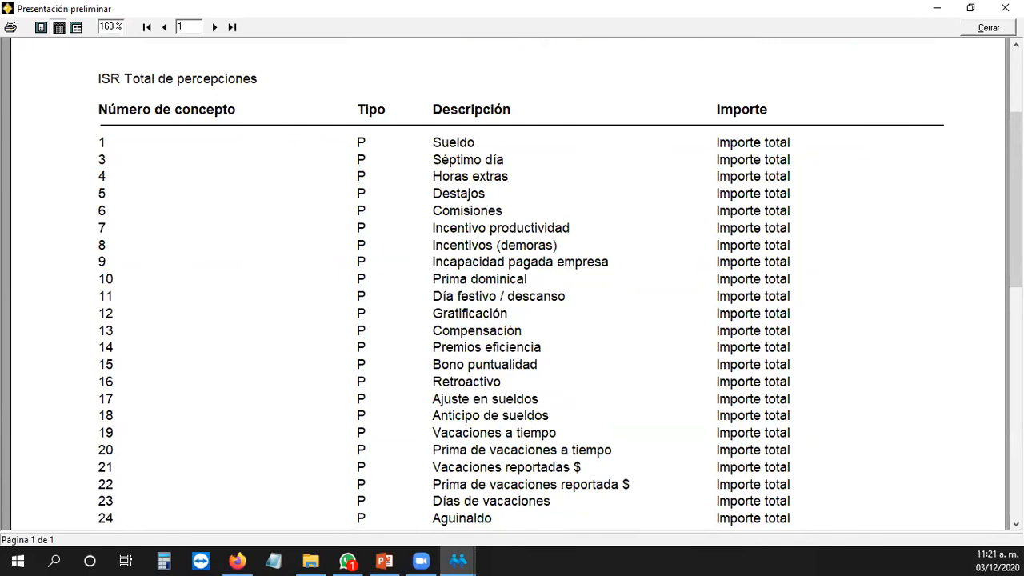
{"action": "left_click", "coordinate": [1015, 524]}
{"action": "left_click_drag", "start_coordinate": [1016, 275], "coordinate": [1016, 464]}
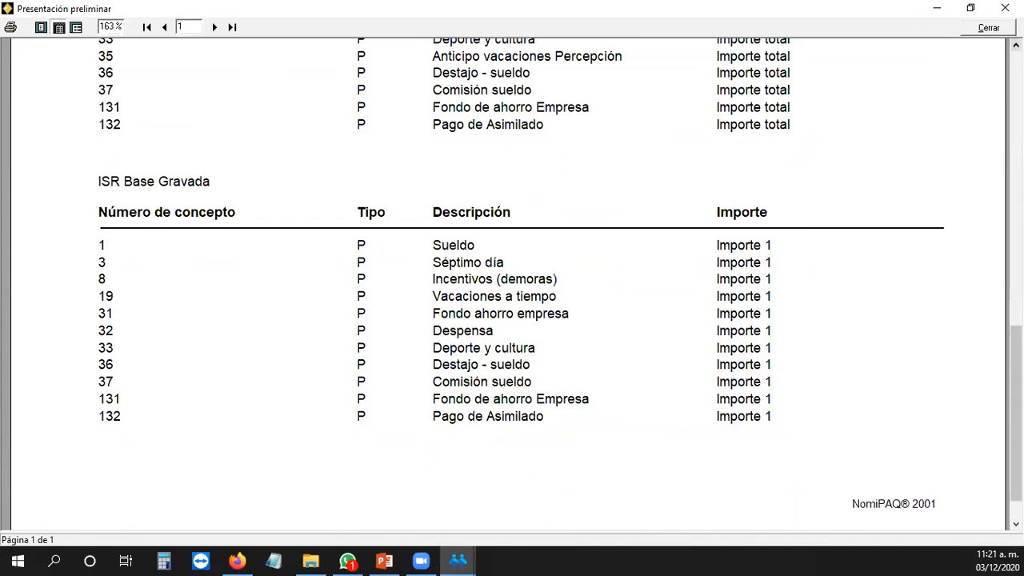
{"action": "scroll", "coordinate": [519, 280], "scroll_direction": "up", "scroll_amount": 3}
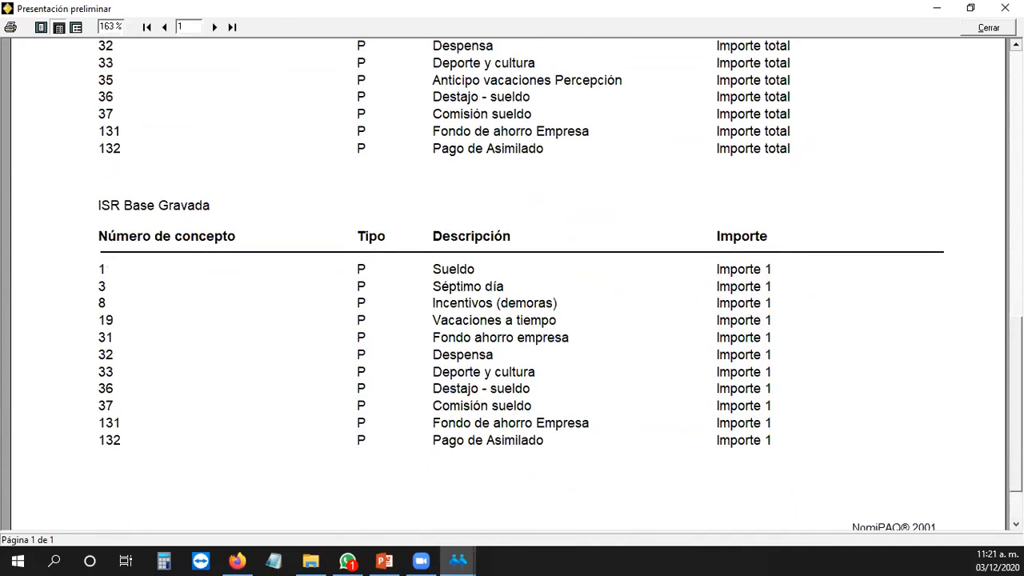
{"action": "scroll", "coordinate": [519, 280], "scroll_direction": "up", "scroll_amount": 5}
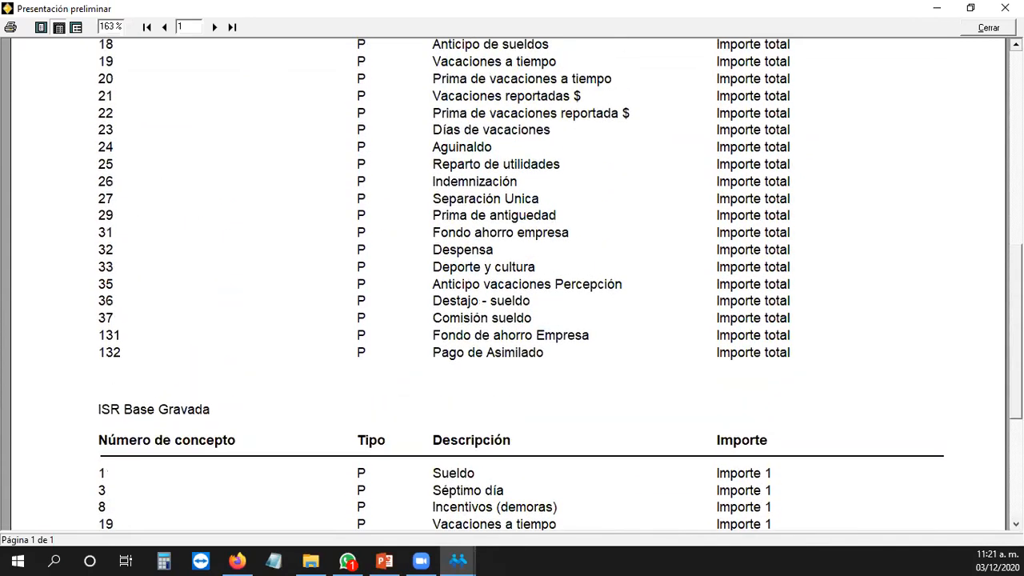
{"action": "scroll", "coordinate": [520, 280], "scroll_direction": "up", "scroll_amount": 6}
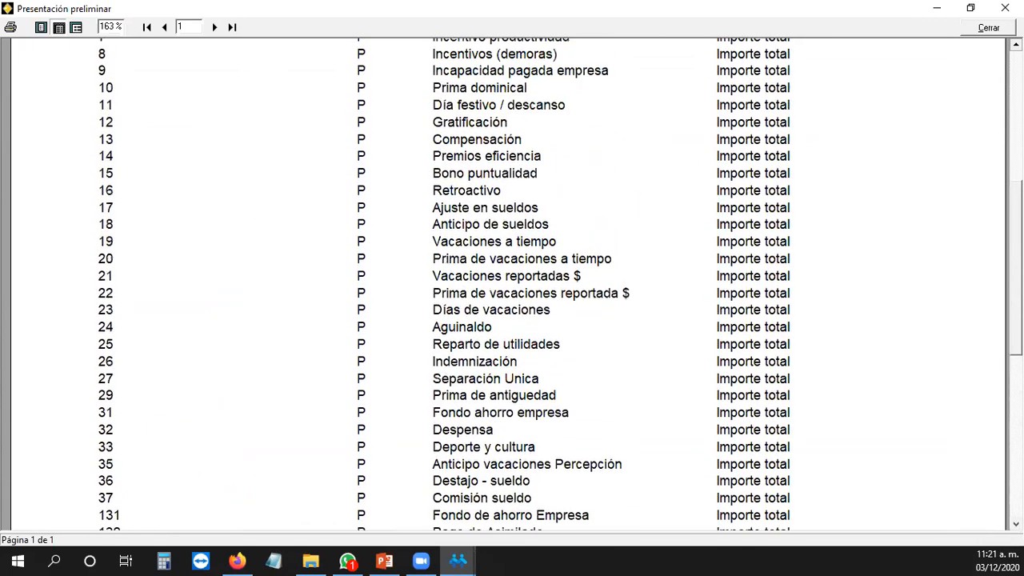
{"action": "scroll", "coordinate": [520, 280], "scroll_direction": "up", "scroll_amount": 5}
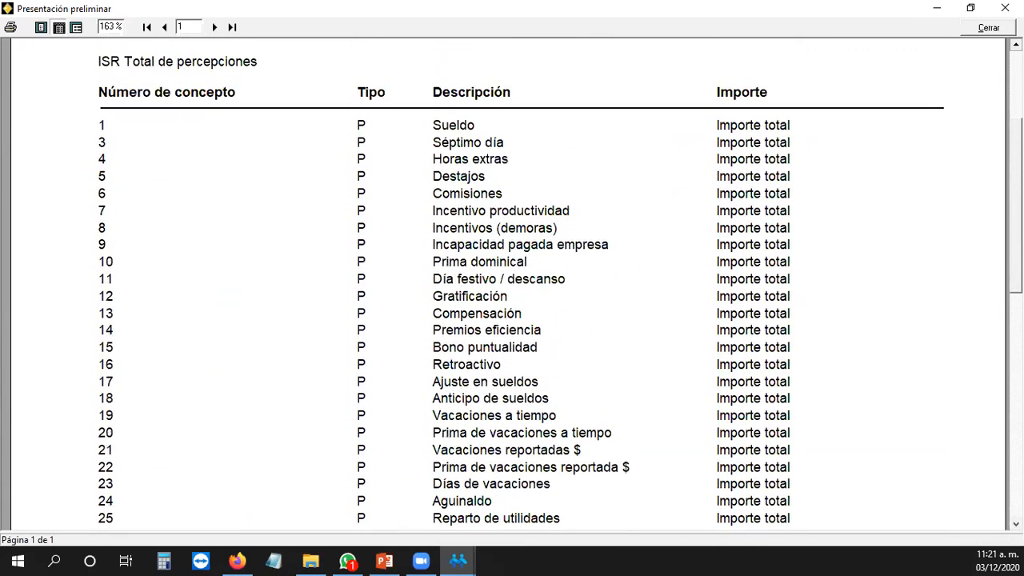
{"action": "scroll", "coordinate": [1015, 45], "scroll_direction": "up", "scroll_amount": 1}
{"action": "left_click_drag", "start_coordinate": [1016, 108], "coordinate": [1015, 384]}
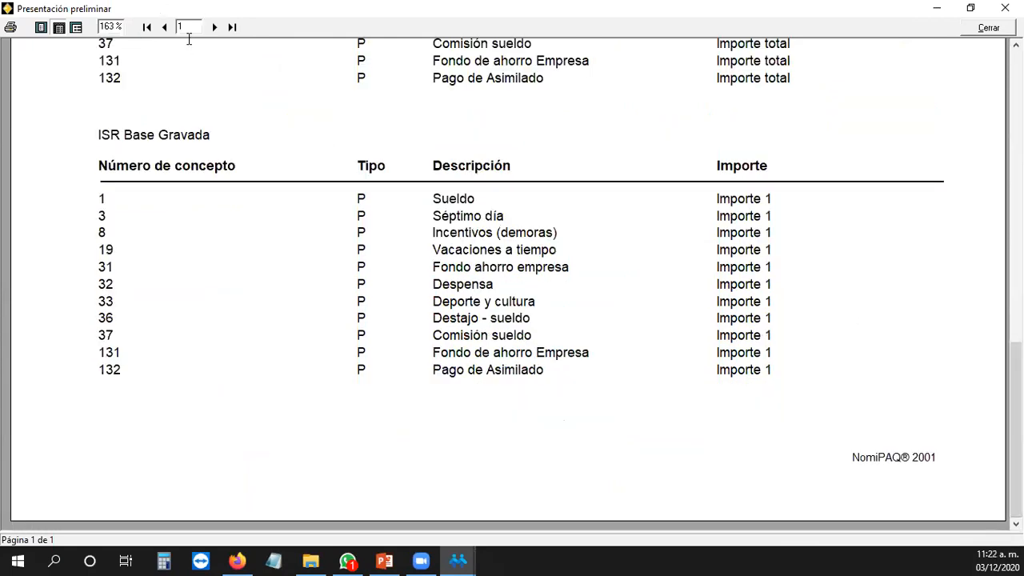
Step: Move to page 2 and scroll through the ISR DEL and ISR SUBS AL EMPLEO DEL concepts
{"action": "left_click", "coordinate": [215, 27]}
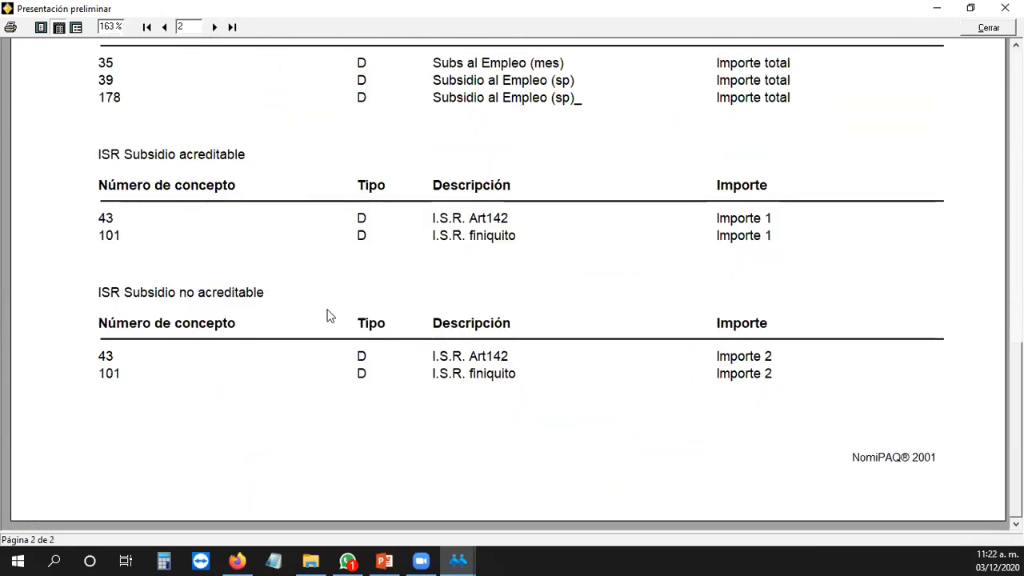
{"action": "left_click", "coordinate": [1016, 45]}
{"action": "left_click", "coordinate": [1015, 45]}
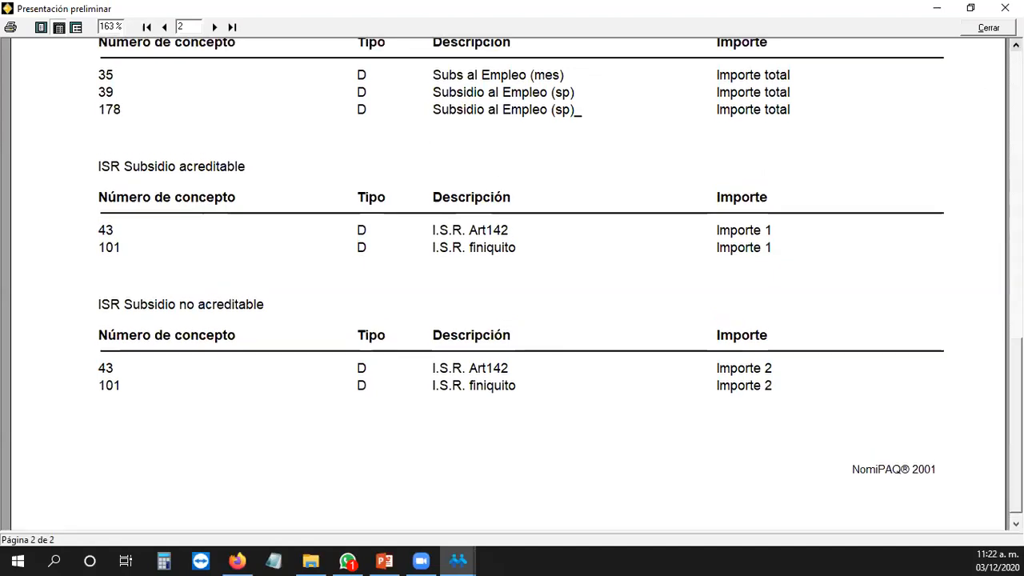
{"action": "left_click_drag", "start_coordinate": [1016, 364], "coordinate": [1015, 110]}
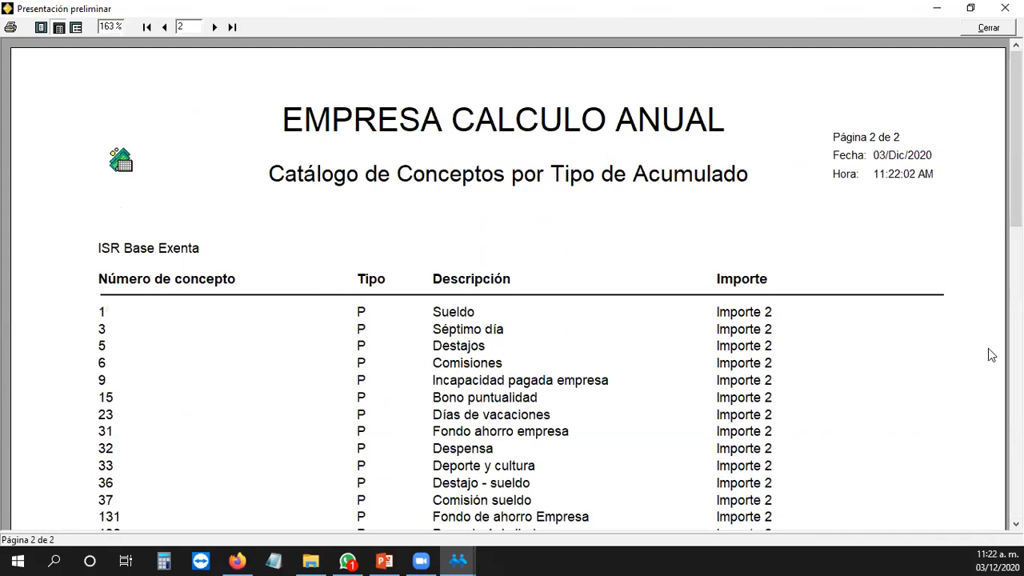
{"action": "left_click", "coordinate": [1015, 524]}
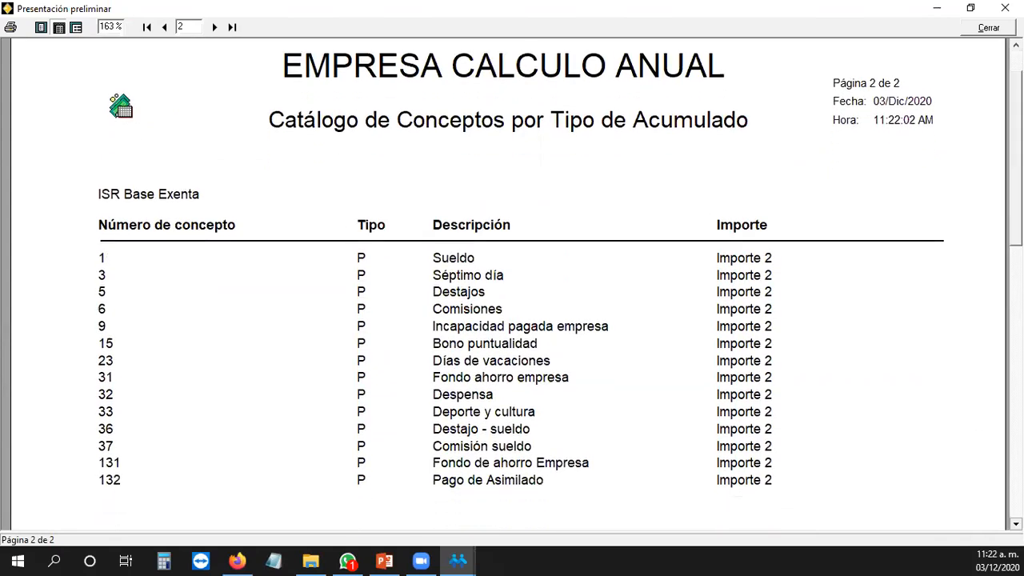
{"action": "left_click", "coordinate": [1015, 523]}
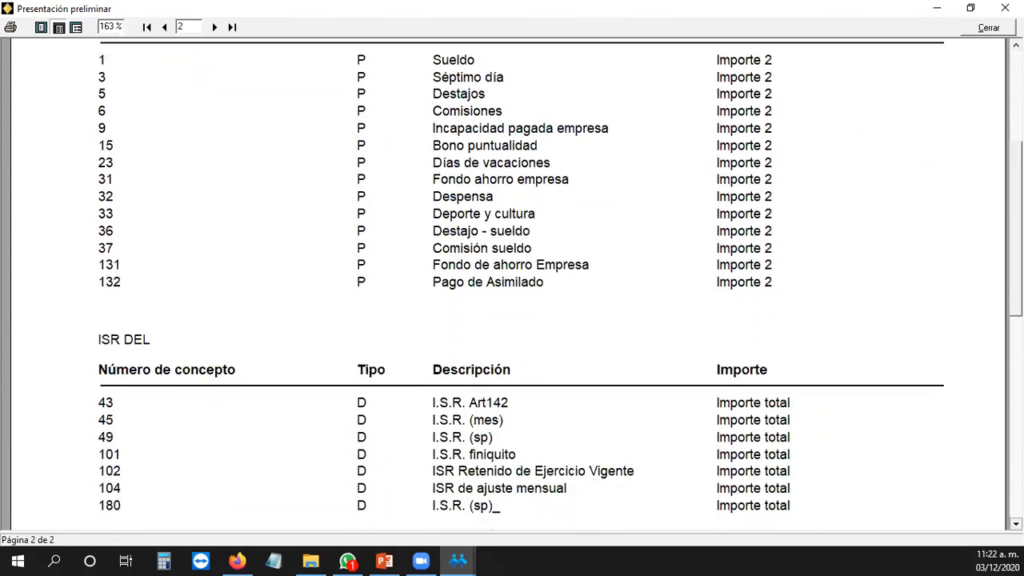
{"action": "left_click", "coordinate": [1015, 523]}
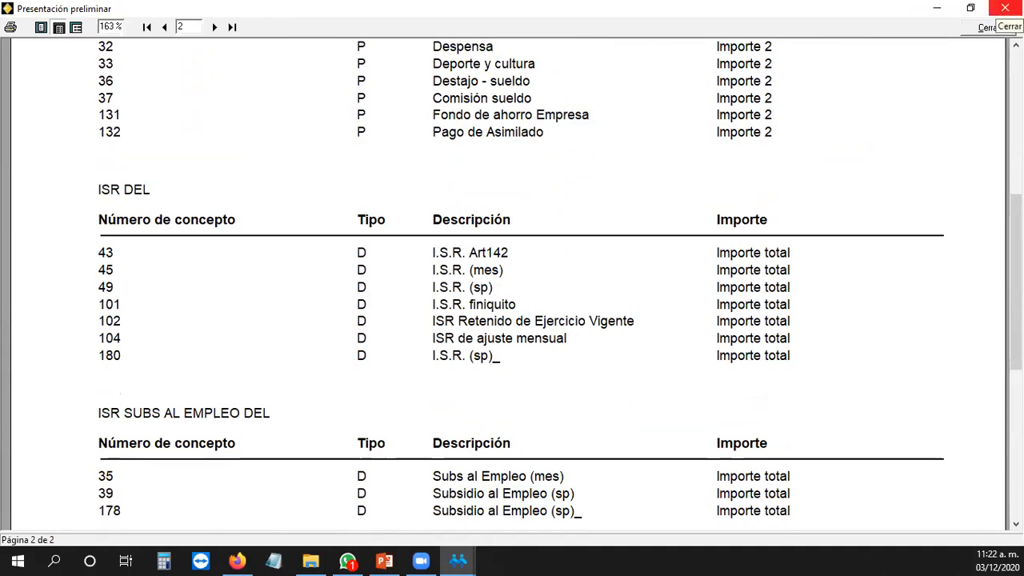
Step: Close the report preview and return to the period 24 prenómina grid
{"action": "left_click", "coordinate": [1005, 8]}
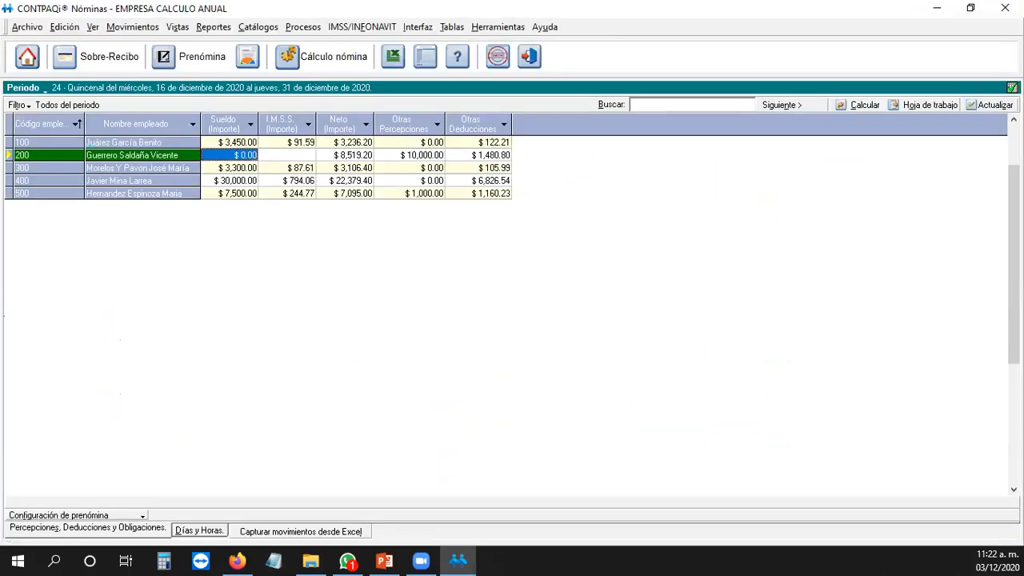
{"action": "key", "text": "alt+Tab"}
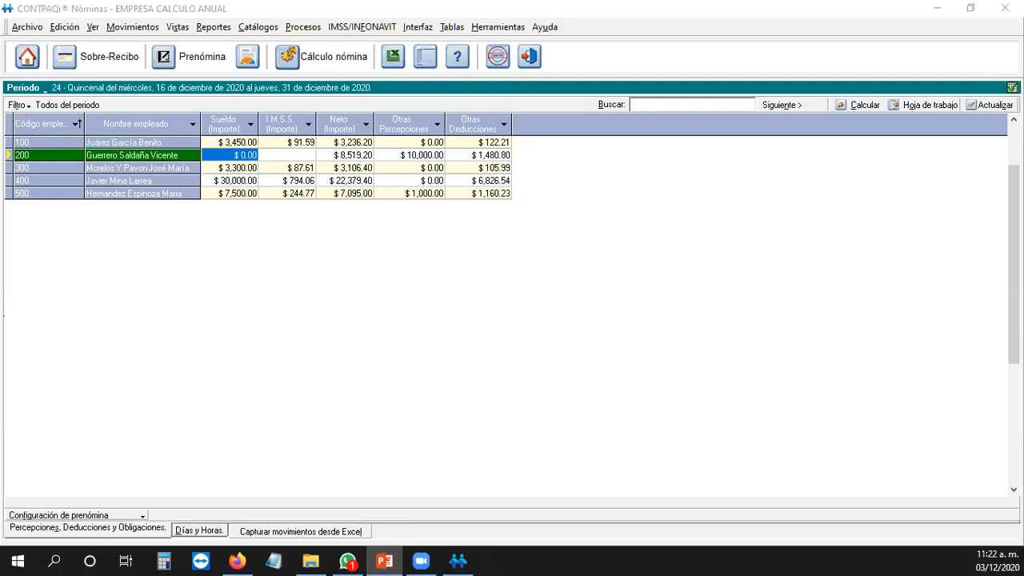
{"action": "left_click", "coordinate": [500, 311]}
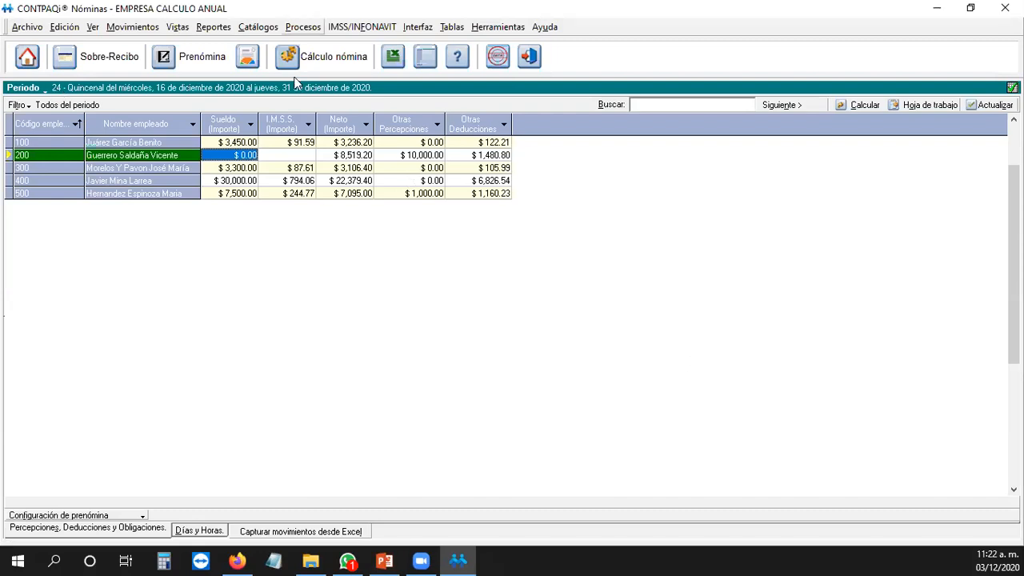
Step: Open the Cálculo anual module and run Detectar y calcular for 2020
{"action": "key", "text": "alt+p"}
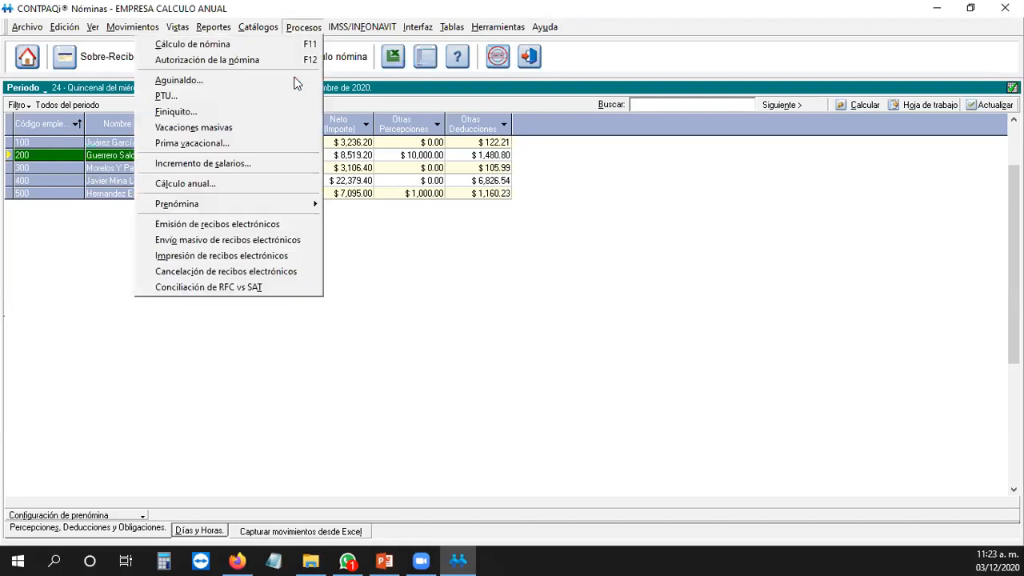
{"action": "left_click", "coordinate": [247, 190]}
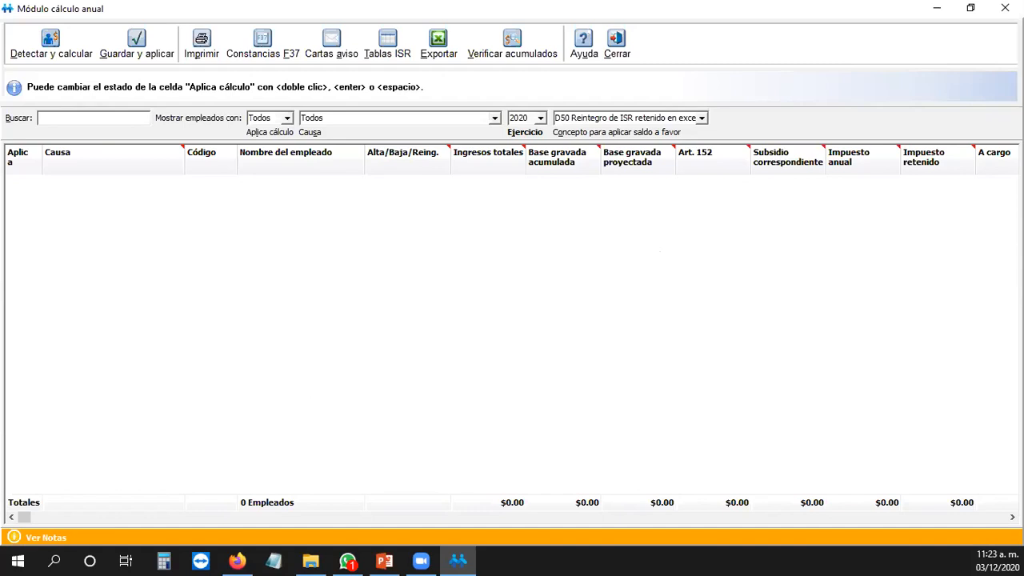
{"action": "left_click", "coordinate": [62, 57]}
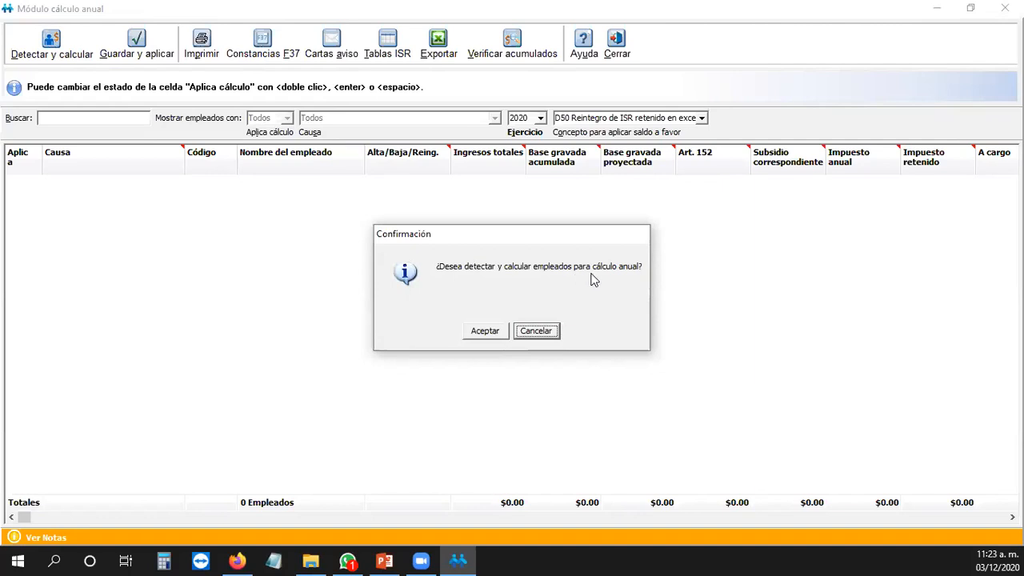
{"action": "left_click", "coordinate": [492, 335]}
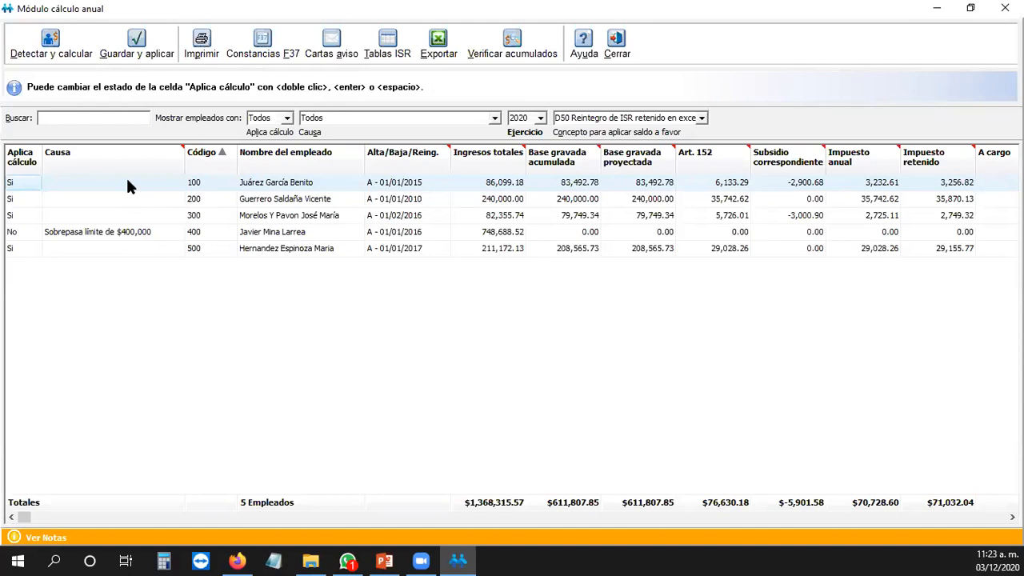
Step: Review employee 400's exclusion and income, then sort and widen the Aplica cálculo column
{"action": "left_click", "coordinate": [81, 235]}
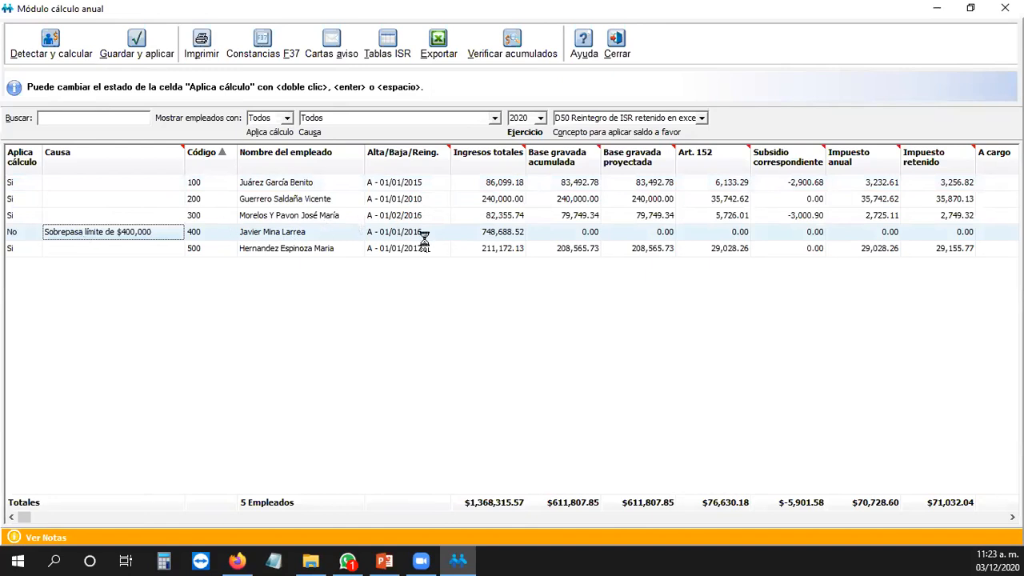
{"action": "left_click", "coordinate": [506, 240]}
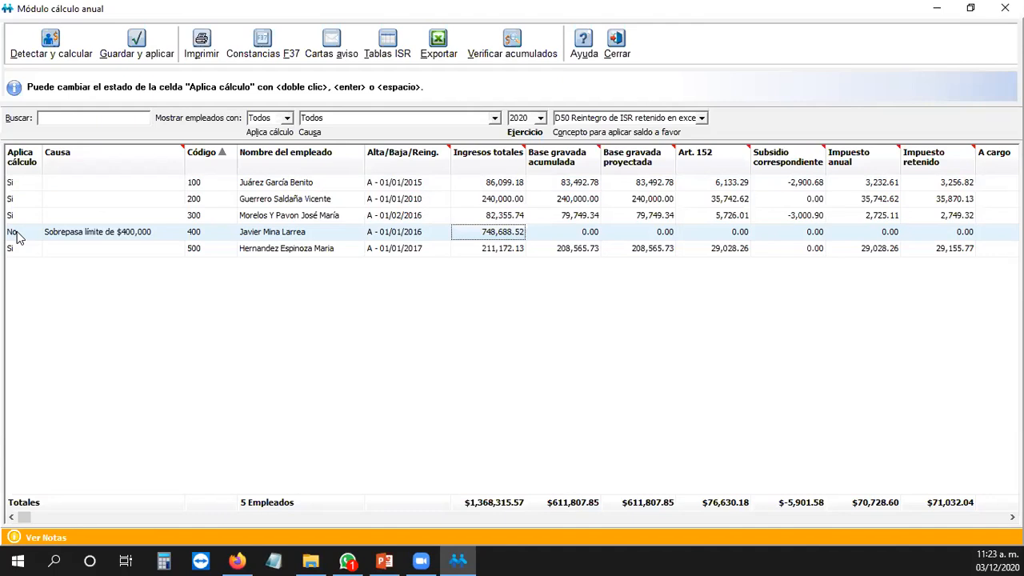
{"action": "left_click", "coordinate": [22, 160]}
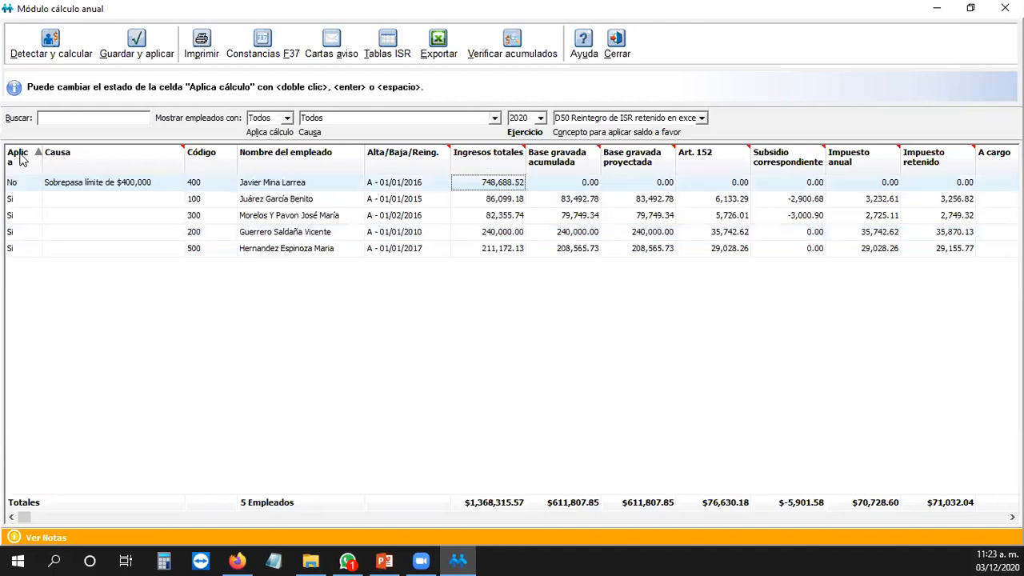
{"action": "left_click", "coordinate": [22, 160]}
{"action": "left_click", "coordinate": [36, 160]}
{"action": "left_click", "coordinate": [14, 160]}
{"action": "left_click_drag", "start_coordinate": [45, 150], "coordinate": [74, 149]}
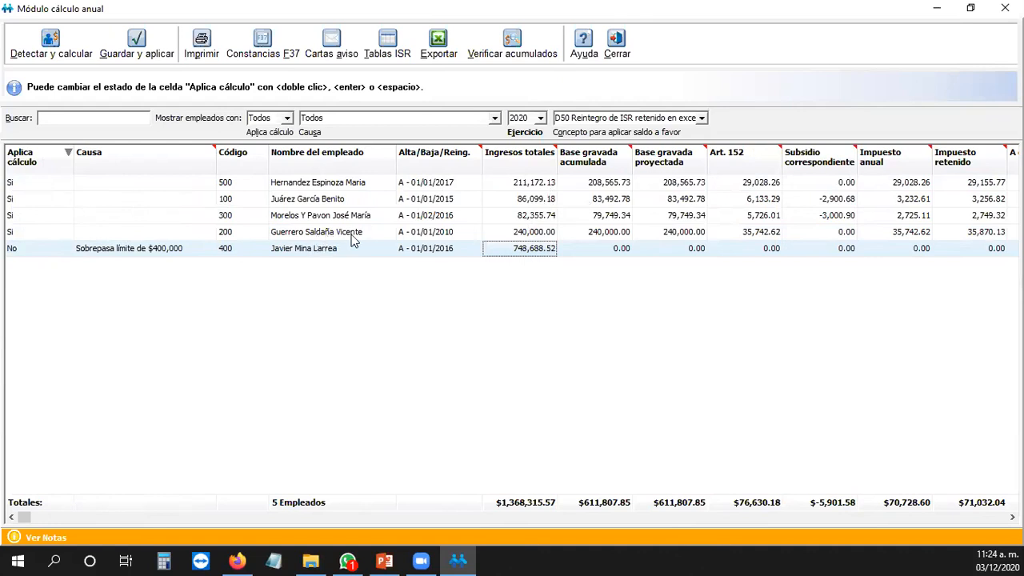
{"action": "left_click", "coordinate": [24, 233]}
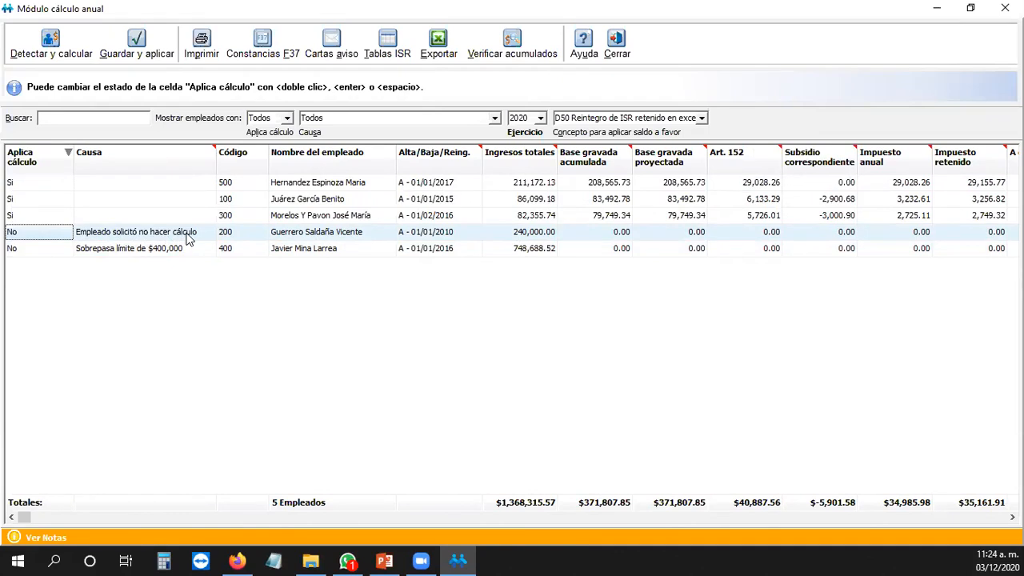
Step: Set employee 200's Aplica cálculo to No with cause 'Empleado solicitó no hacer cálculo'
{"action": "left_click", "coordinate": [29, 253]}
{"action": "left_click", "coordinate": [32, 236]}
{"action": "left_click", "coordinate": [46, 249]}
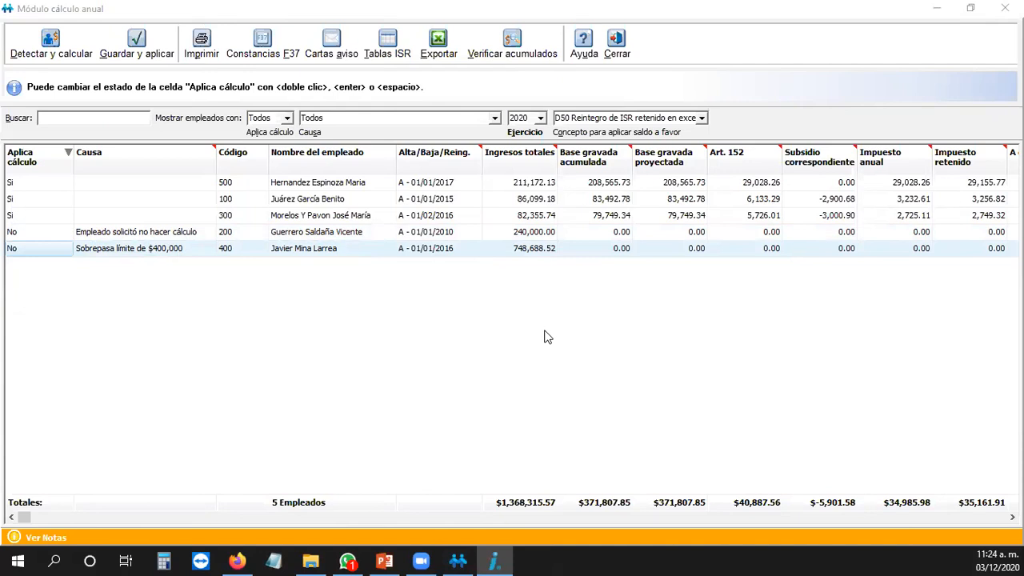
Step: Generate the non-filing notice letters with place of issue 'Hermosillo, Sonora'
{"action": "left_click", "coordinate": [331, 44]}
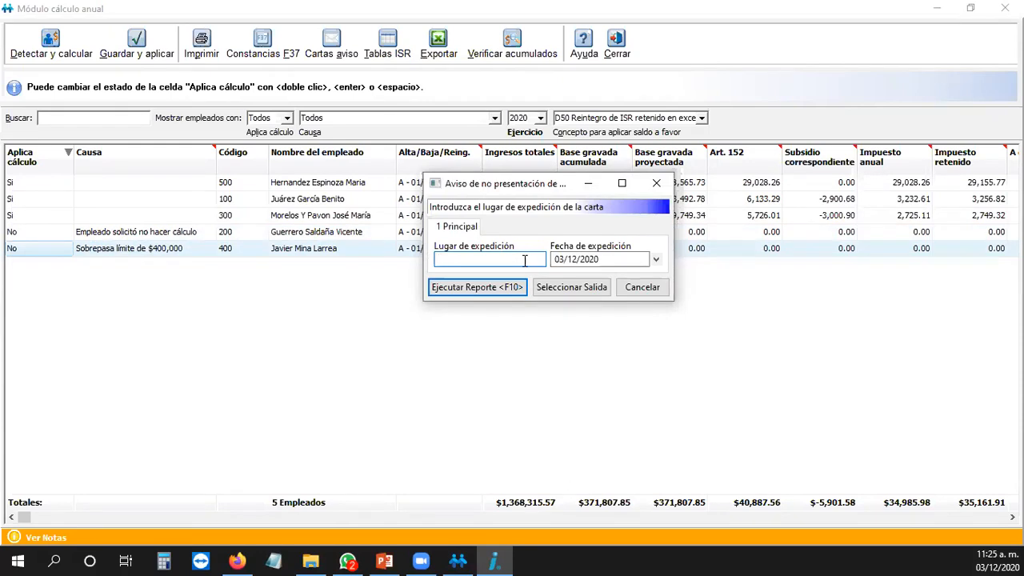
{"action": "type", "text": "Hermosillo, Sonor"}
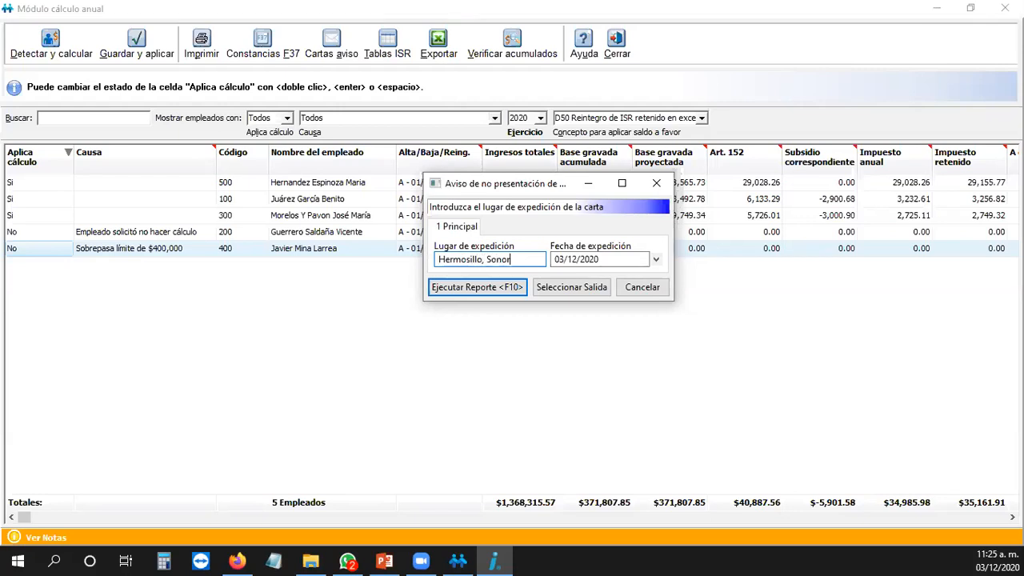
{"action": "type", "text": "a"}
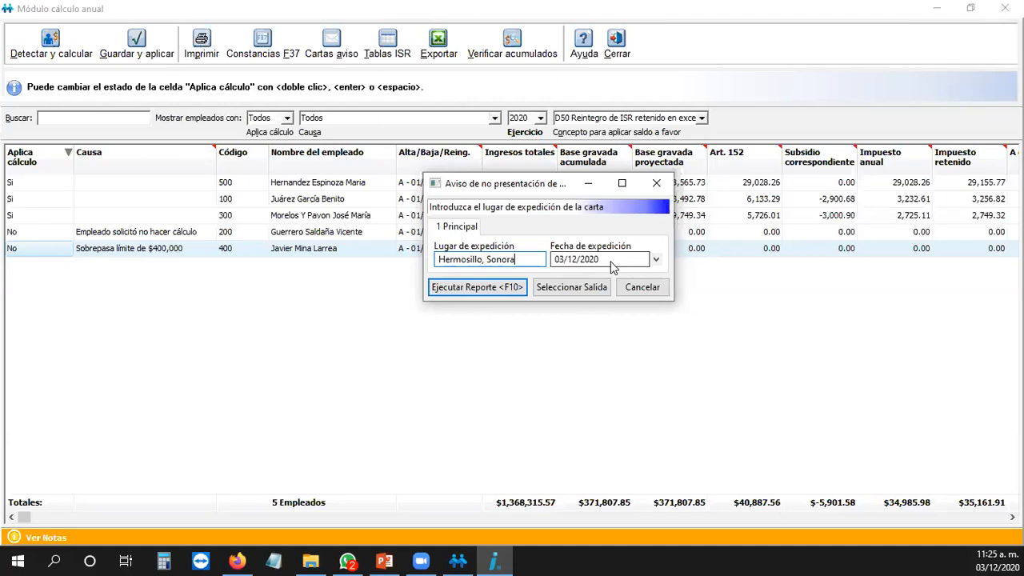
{"action": "left_click", "coordinate": [492, 289]}
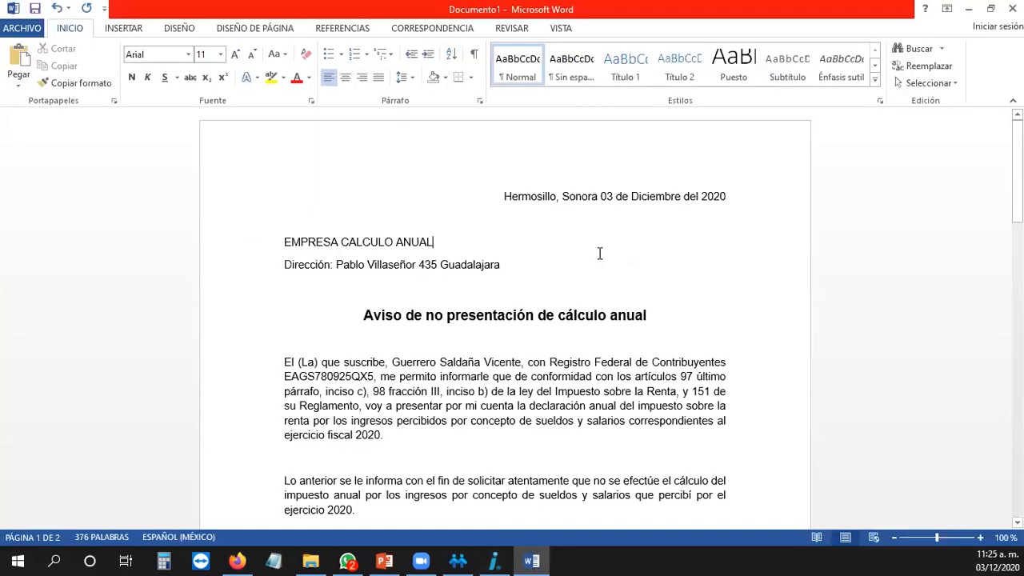
Step: Scroll through the Word notice letters, checking the employee name and signature line
{"action": "scroll", "coordinate": [336, 328], "scroll_direction": "down", "scroll_amount": 1}
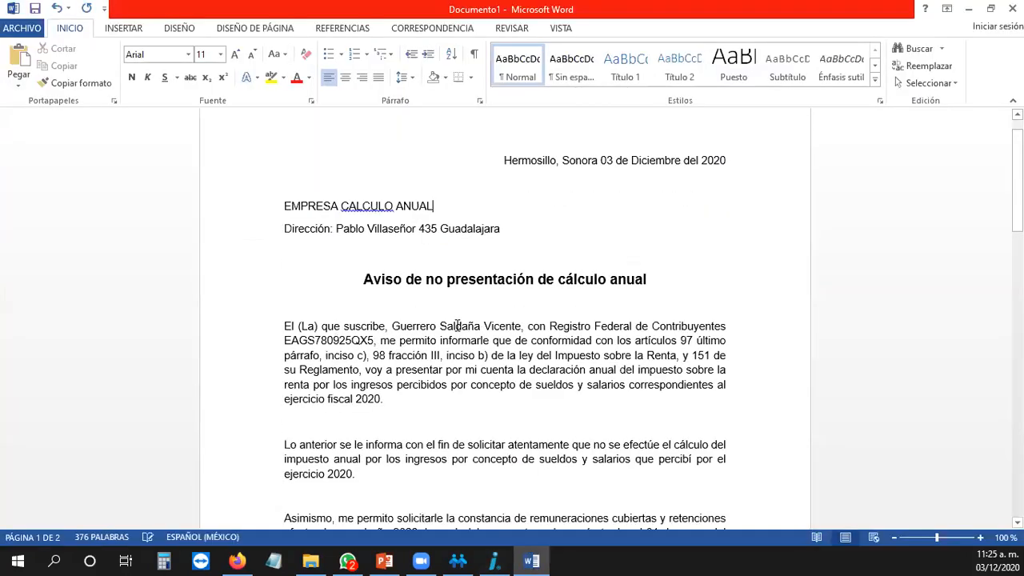
{"action": "left_click_drag", "start_coordinate": [520, 326], "coordinate": [397, 327]}
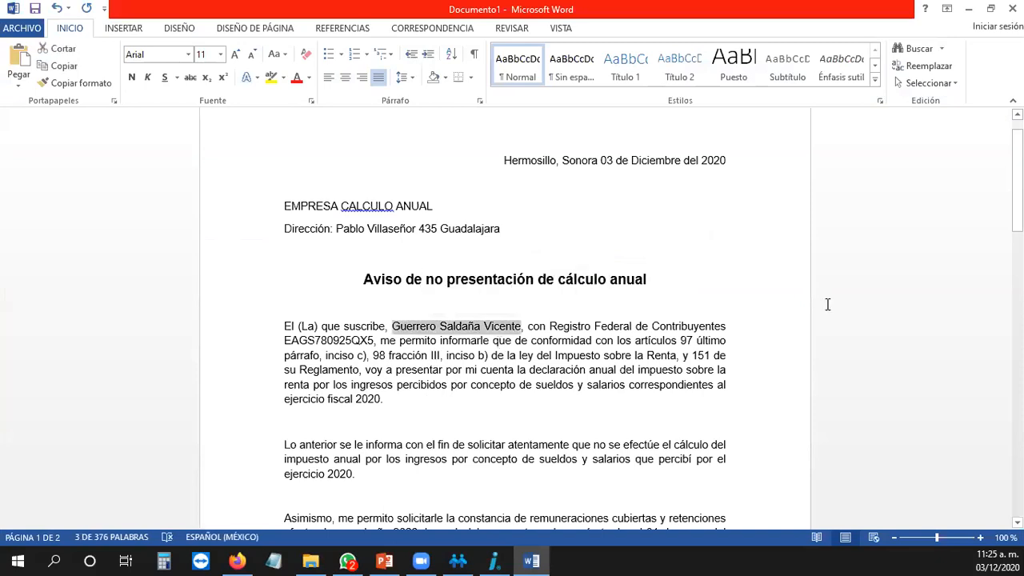
{"action": "scroll", "coordinate": [827, 304], "scroll_direction": "down", "scroll_amount": 5}
{"action": "scroll", "coordinate": [828, 312], "scroll_direction": "down", "scroll_amount": 9}
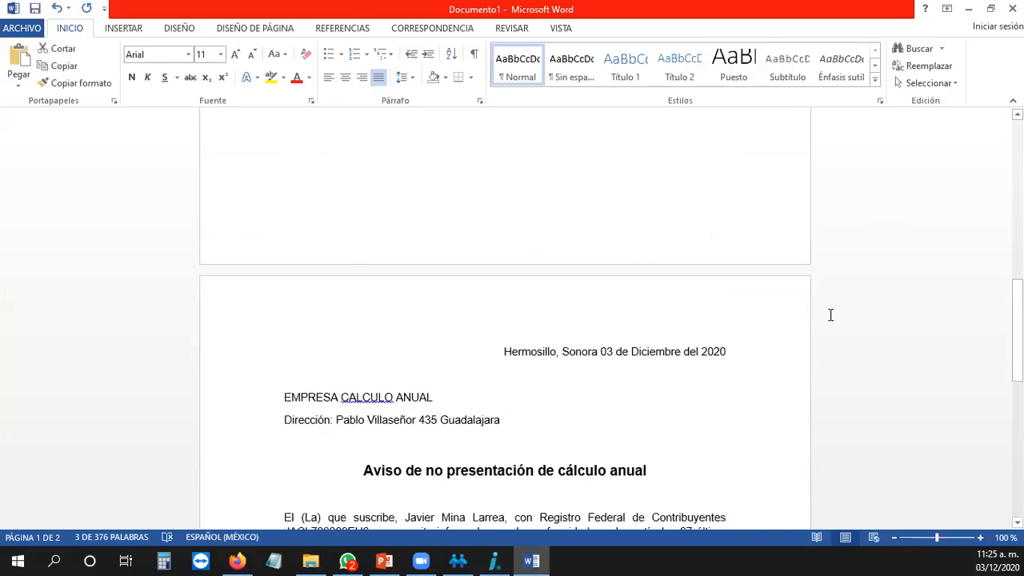
{"action": "scroll", "coordinate": [653, 266], "scroll_direction": "down", "scroll_amount": 6}
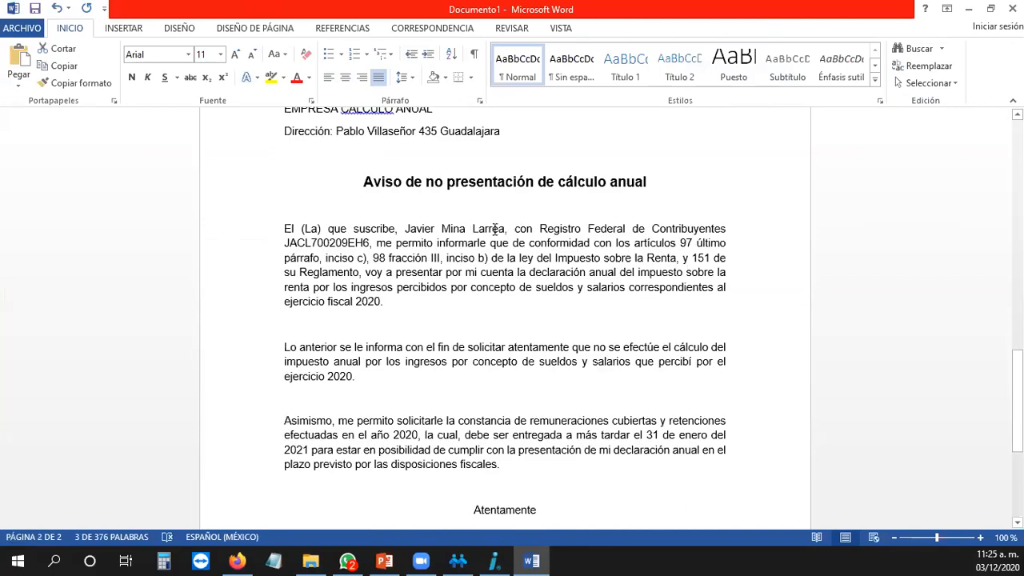
{"action": "scroll", "coordinate": [514, 329], "scroll_direction": "down", "scroll_amount": 4}
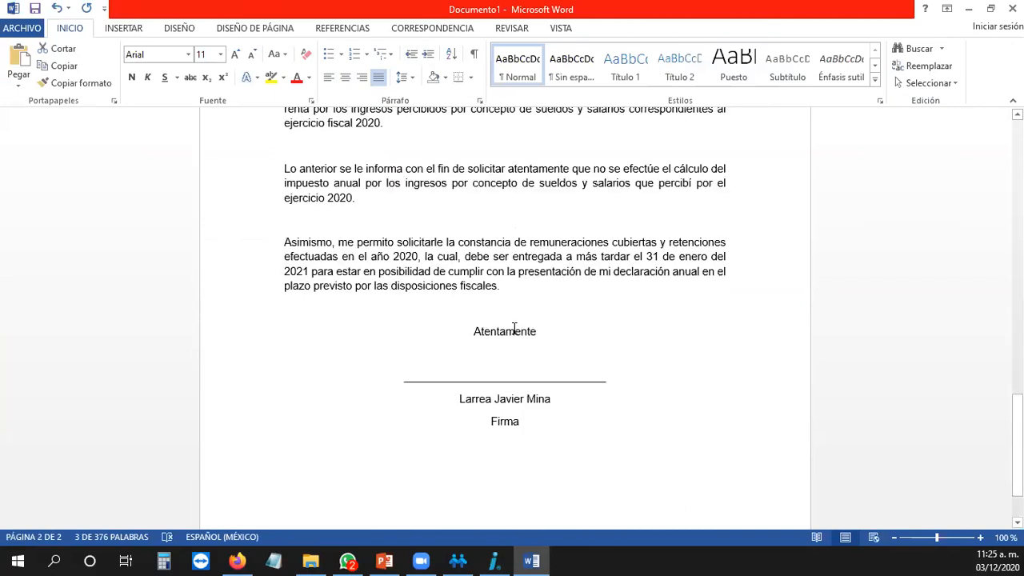
{"action": "scroll", "coordinate": [514, 328], "scroll_direction": "up", "scroll_amount": 5}
{"action": "scroll", "coordinate": [538, 295], "scroll_direction": "down", "scroll_amount": 7}
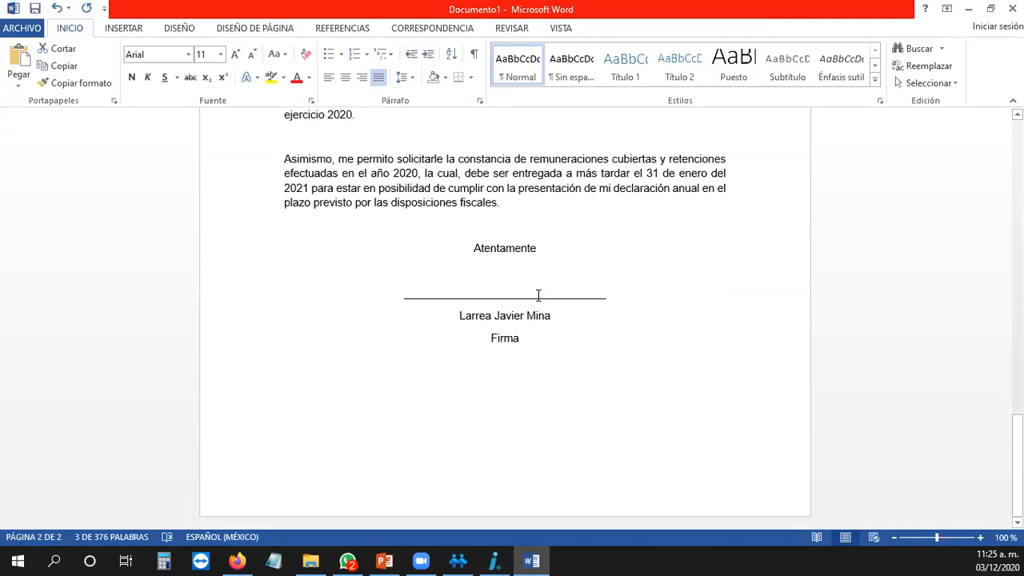
{"action": "left_click", "coordinate": [538, 295]}
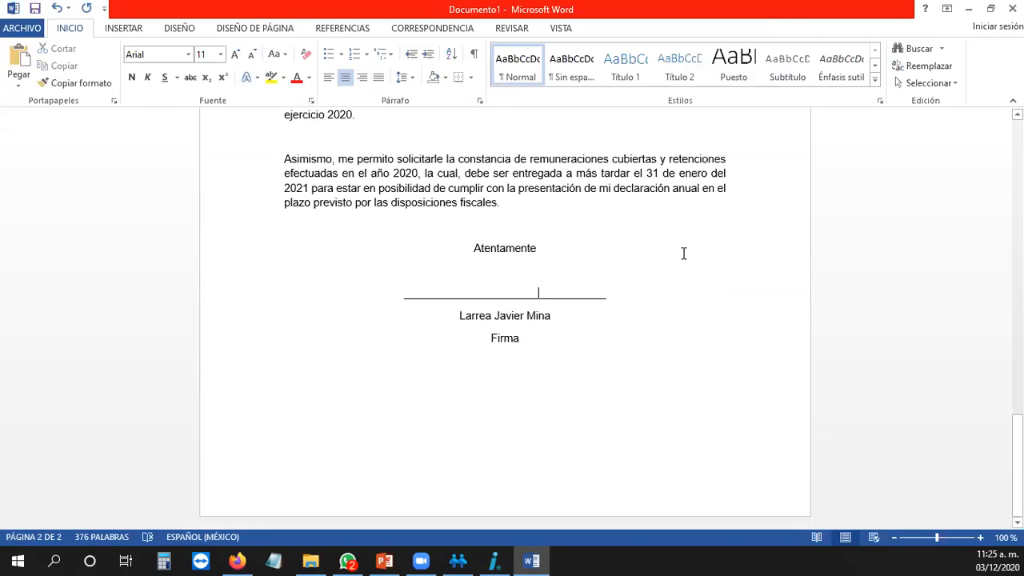
{"action": "scroll", "coordinate": [681, 252], "scroll_direction": "up", "scroll_amount": 8}
{"action": "scroll", "coordinate": [697, 235], "scroll_direction": "down", "scroll_amount": 2}
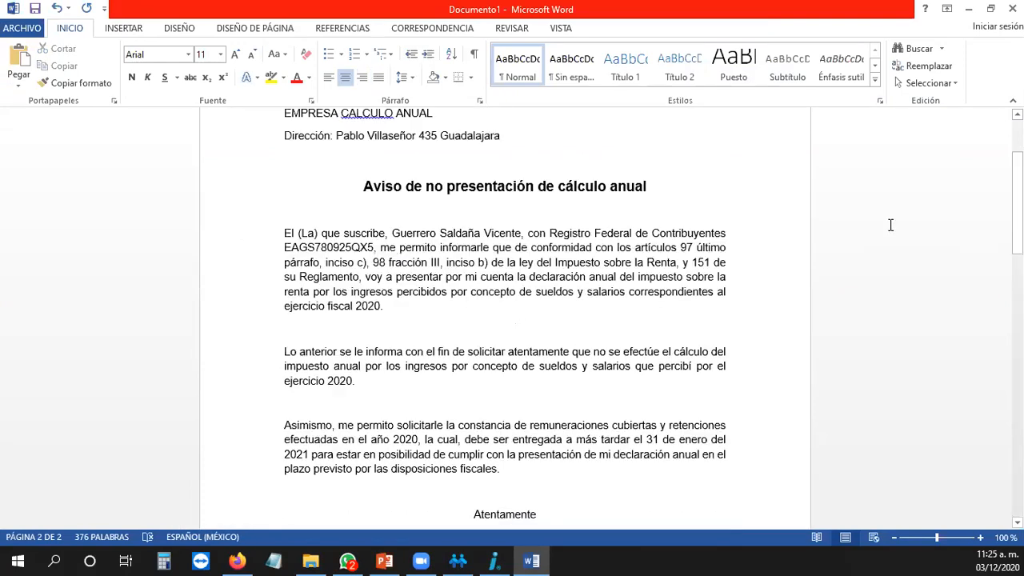
{"action": "scroll", "coordinate": [927, 221], "scroll_direction": "up", "scroll_amount": 1}
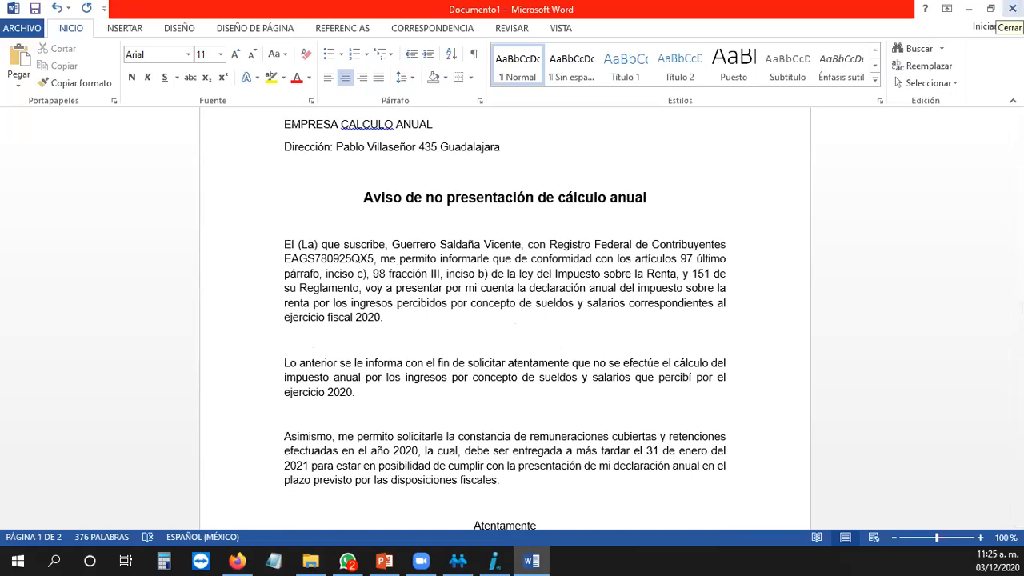
Step: Close the letter document without saving its changes
{"action": "left_click", "coordinate": [845, 265]}
{"action": "left_click", "coordinate": [1011, 8]}
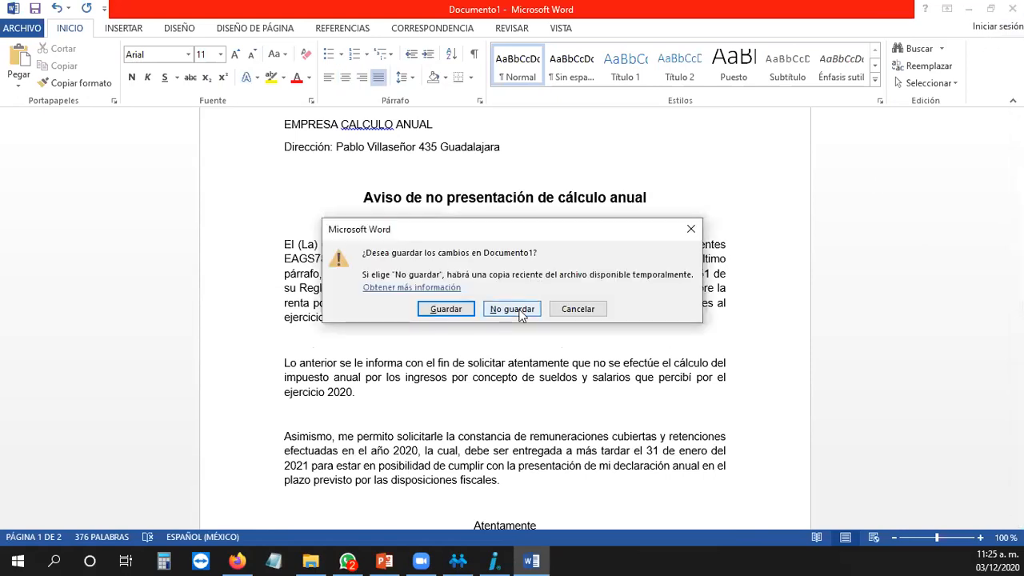
{"action": "left_click", "coordinate": [521, 309]}
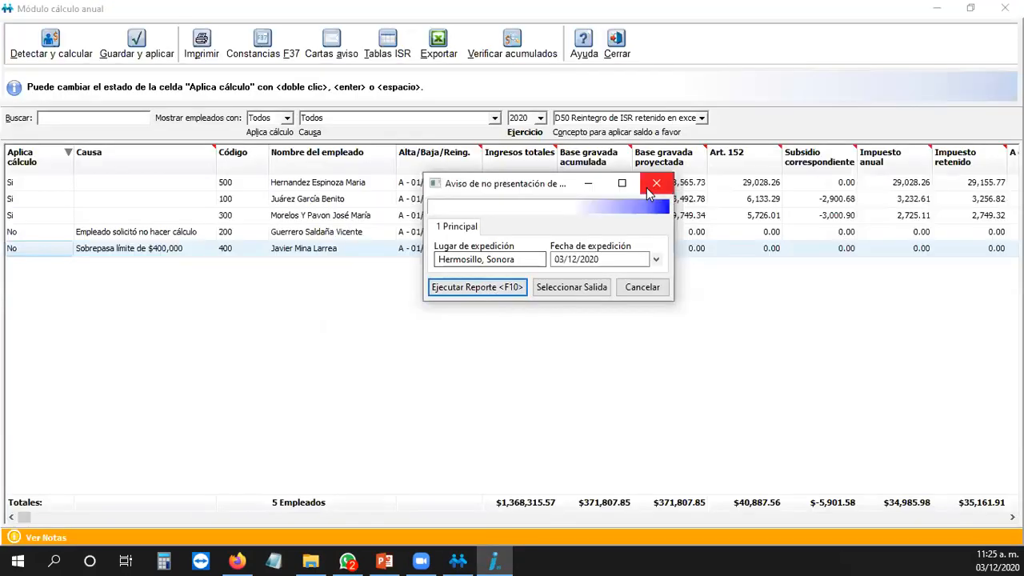
Step: Close the notice settings, request the Constancias F37, and select employee 200's Causa cell
{"action": "left_click", "coordinate": [649, 187]}
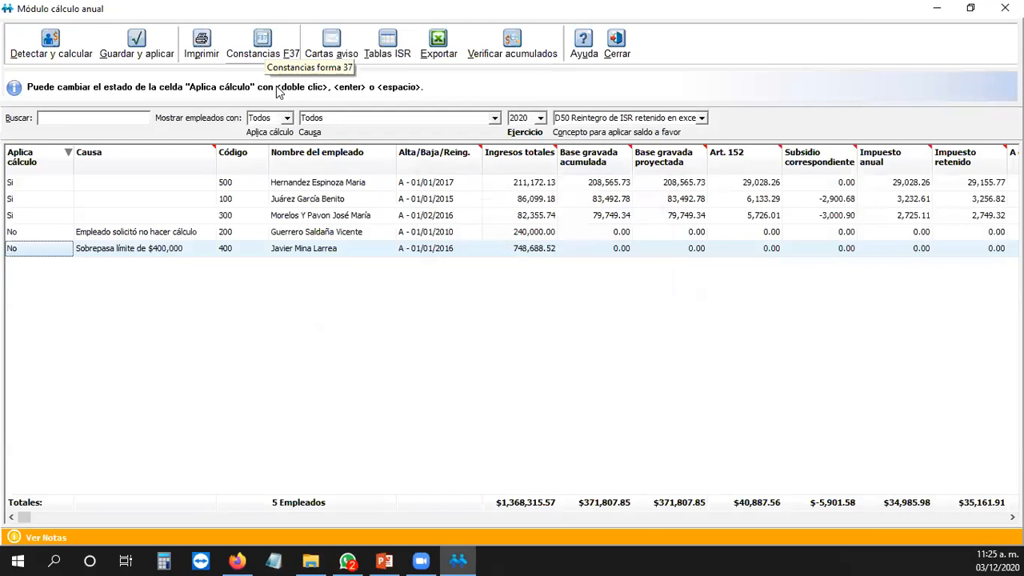
{"action": "left_click", "coordinate": [265, 46]}
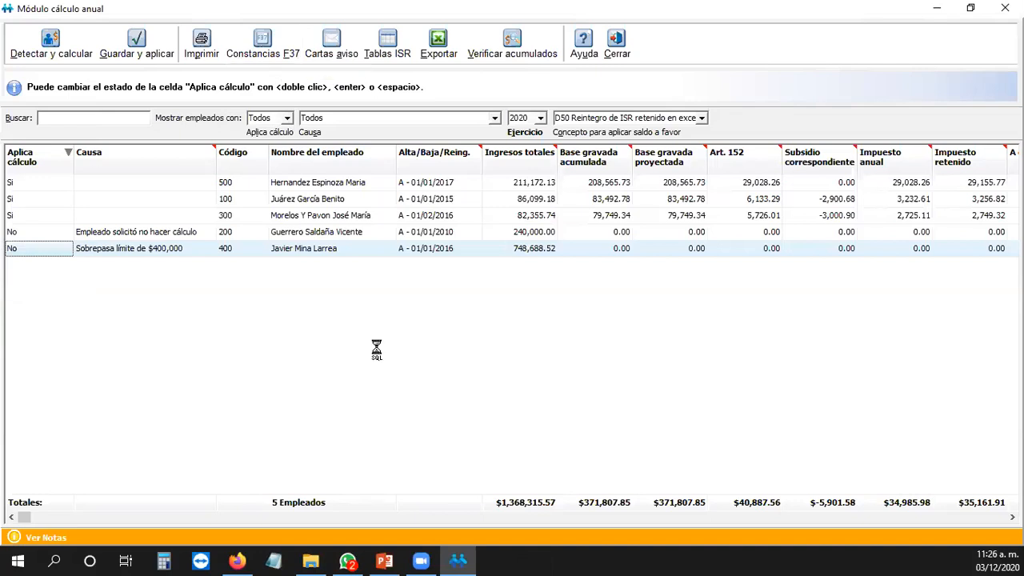
{"action": "left_click", "coordinate": [164, 235]}
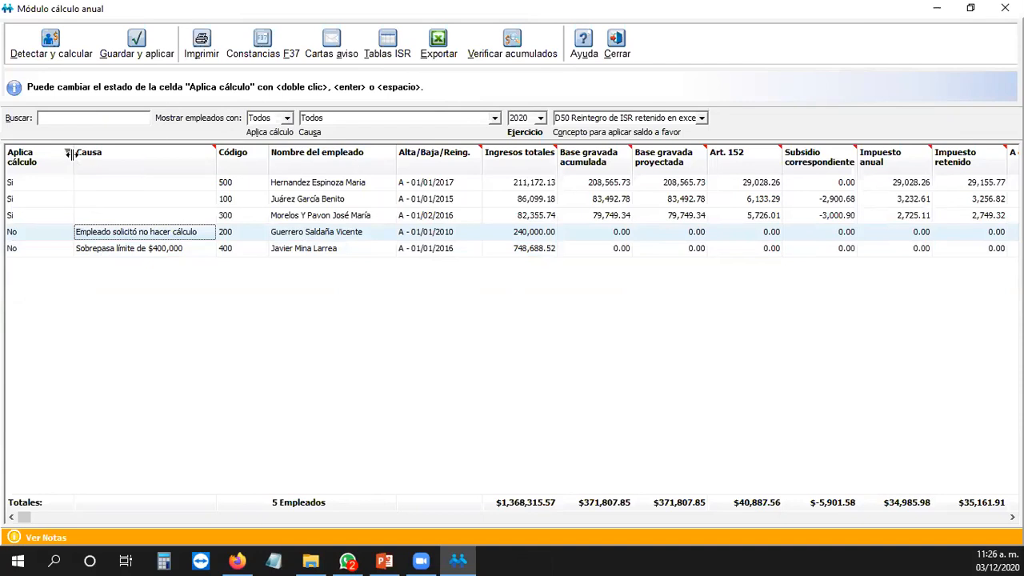
{"action": "left_click", "coordinate": [286, 118]}
{"action": "left_click", "coordinate": [477, 110]}
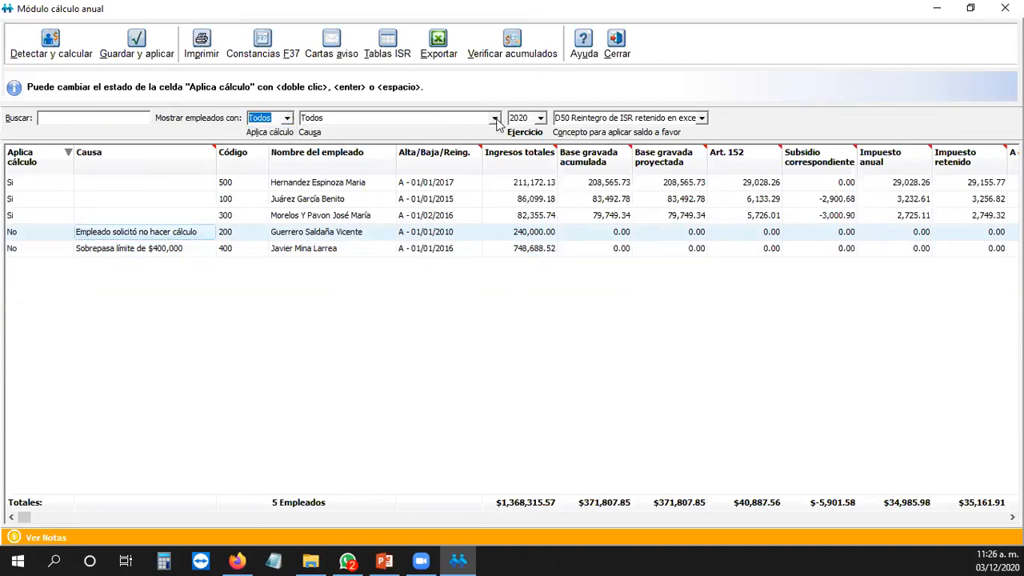
{"action": "left_click", "coordinate": [495, 118]}
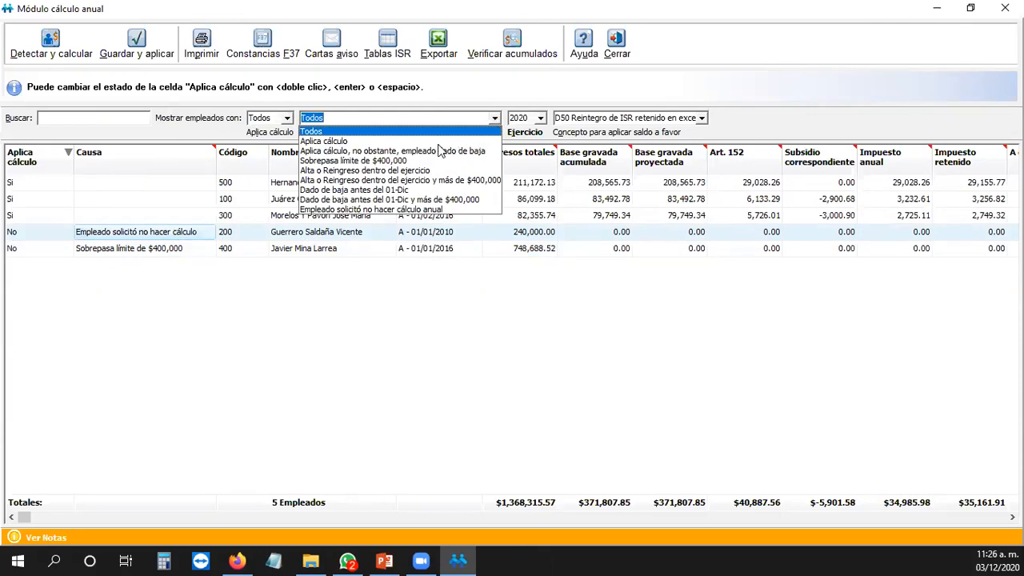
{"action": "left_click", "coordinate": [113, 308]}
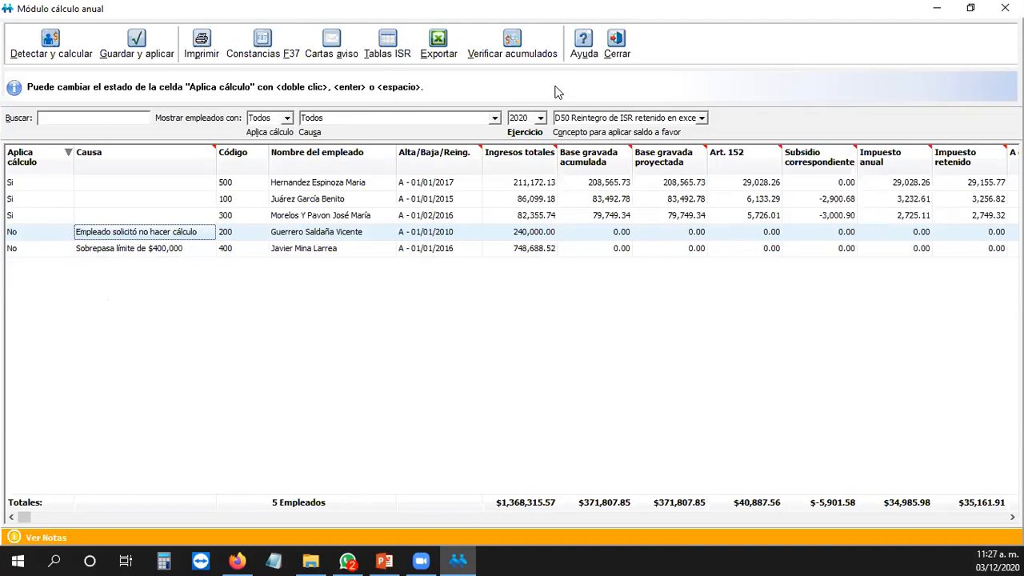
{"action": "left_click", "coordinate": [495, 117]}
{"action": "left_click", "coordinate": [336, 142]}
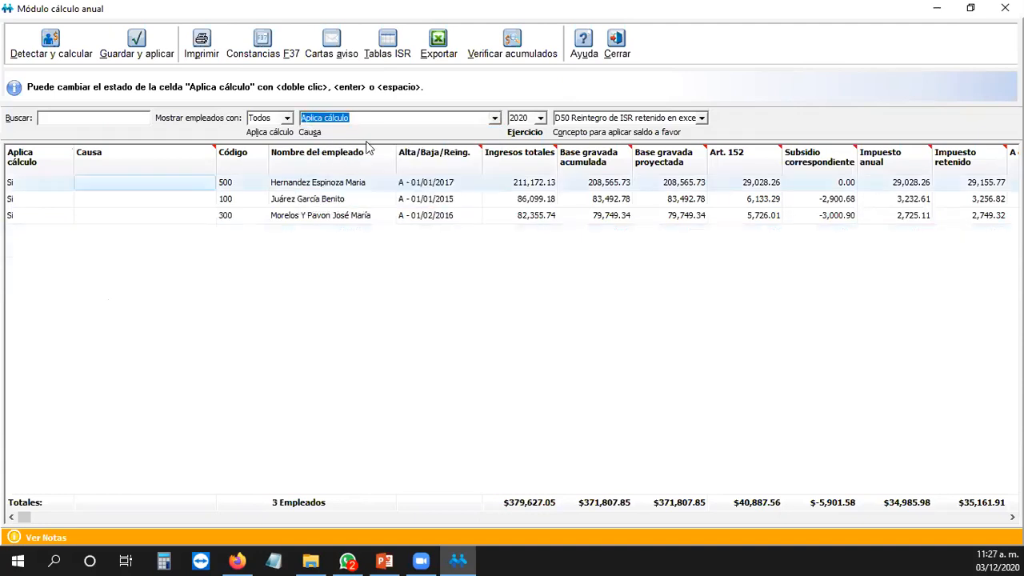
{"action": "left_click", "coordinate": [494, 117]}
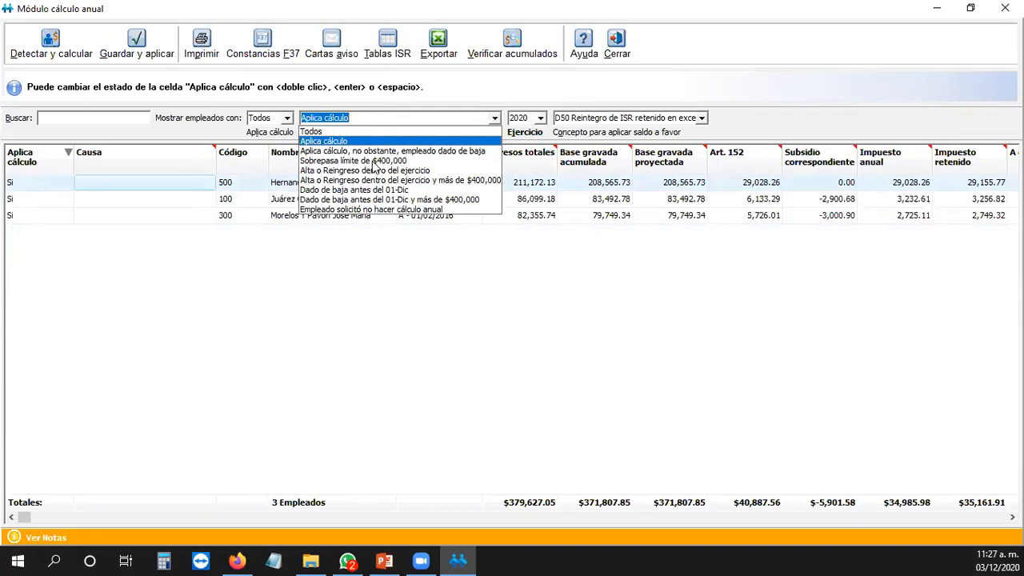
{"action": "left_click", "coordinate": [372, 161]}
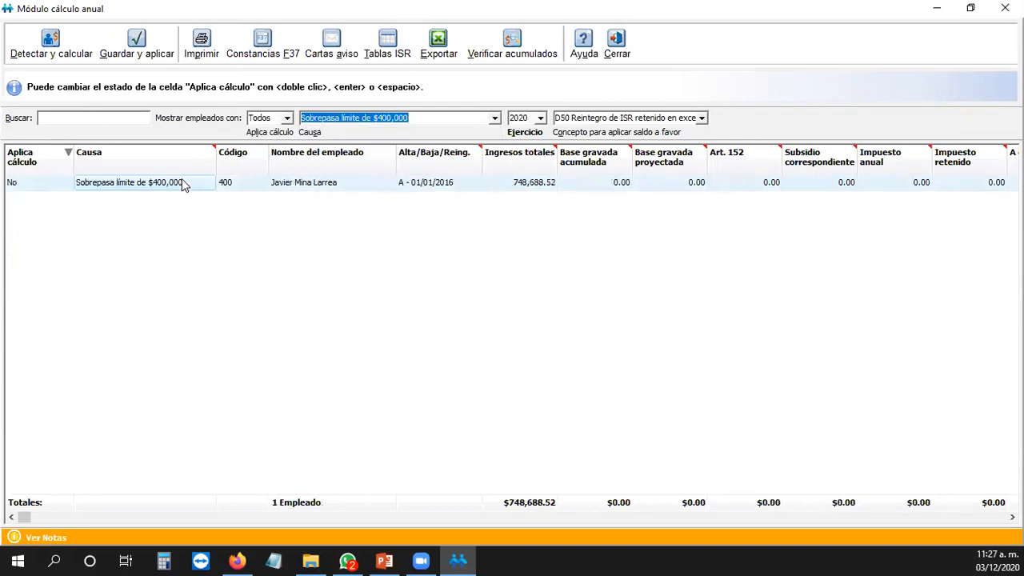
{"action": "left_click", "coordinate": [494, 119]}
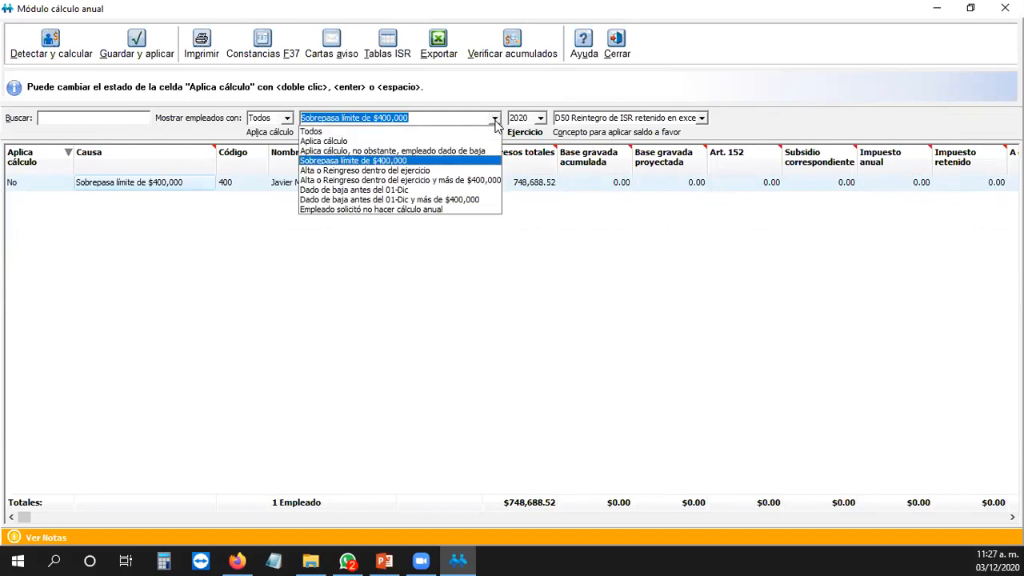
{"action": "left_click", "coordinate": [409, 210]}
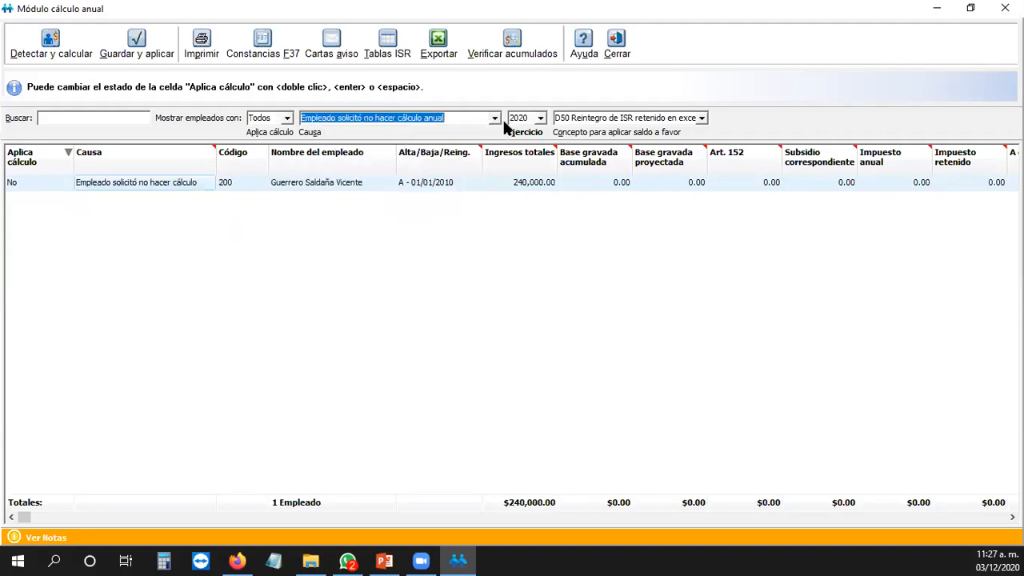
{"action": "left_click", "coordinate": [495, 120]}
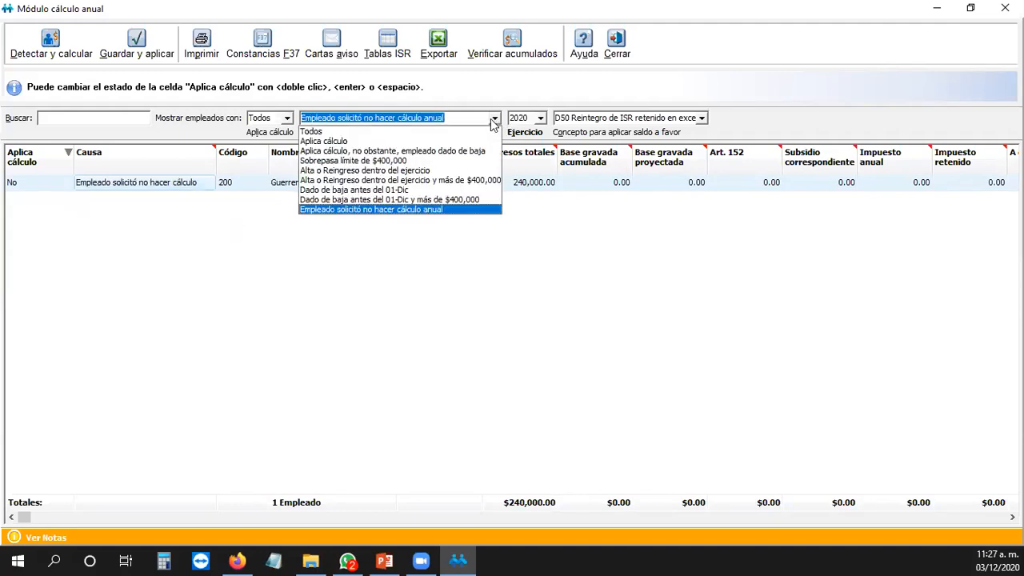
{"action": "left_click", "coordinate": [375, 191]}
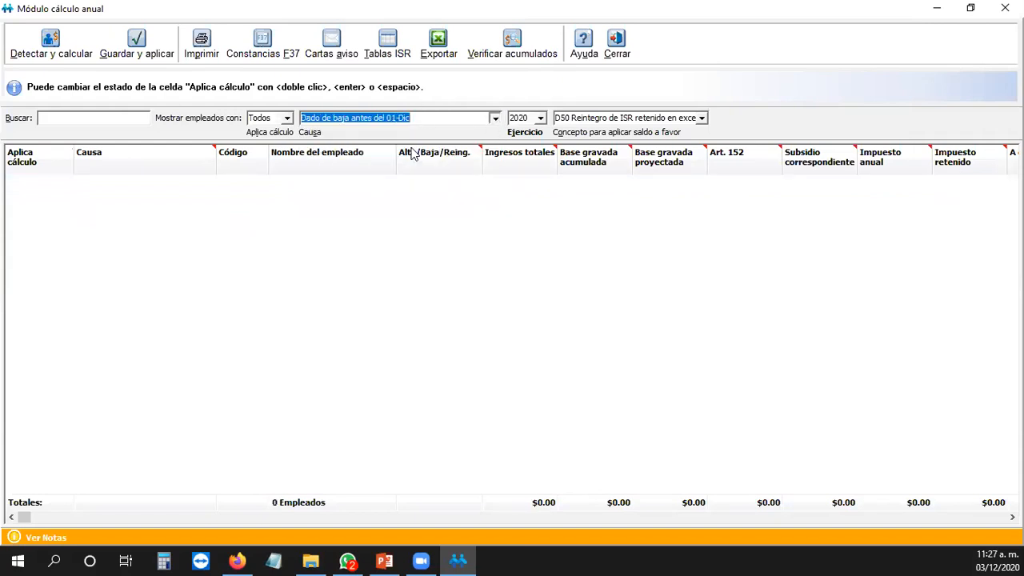
{"action": "left_click", "coordinate": [494, 120]}
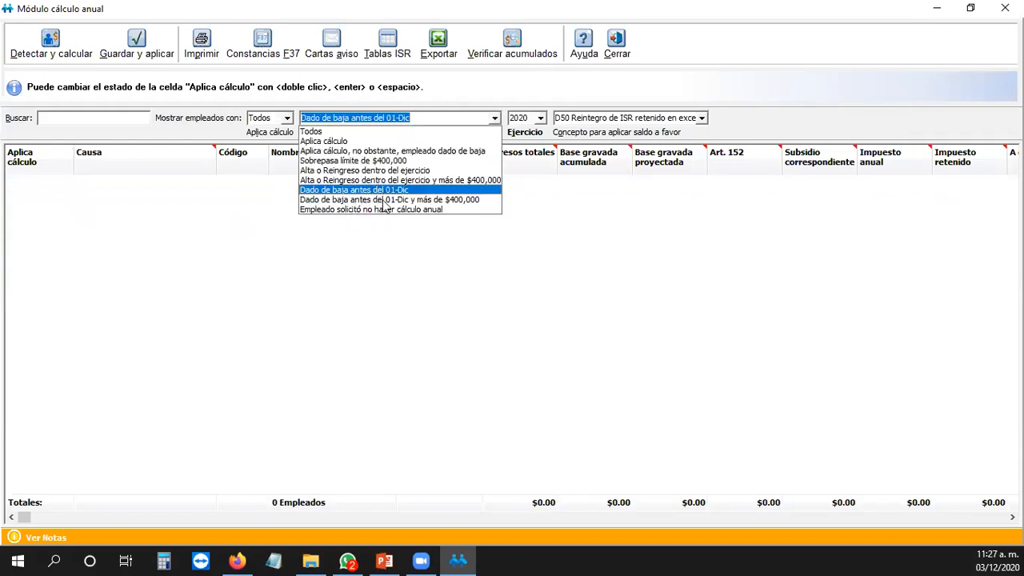
{"action": "left_click", "coordinate": [419, 200]}
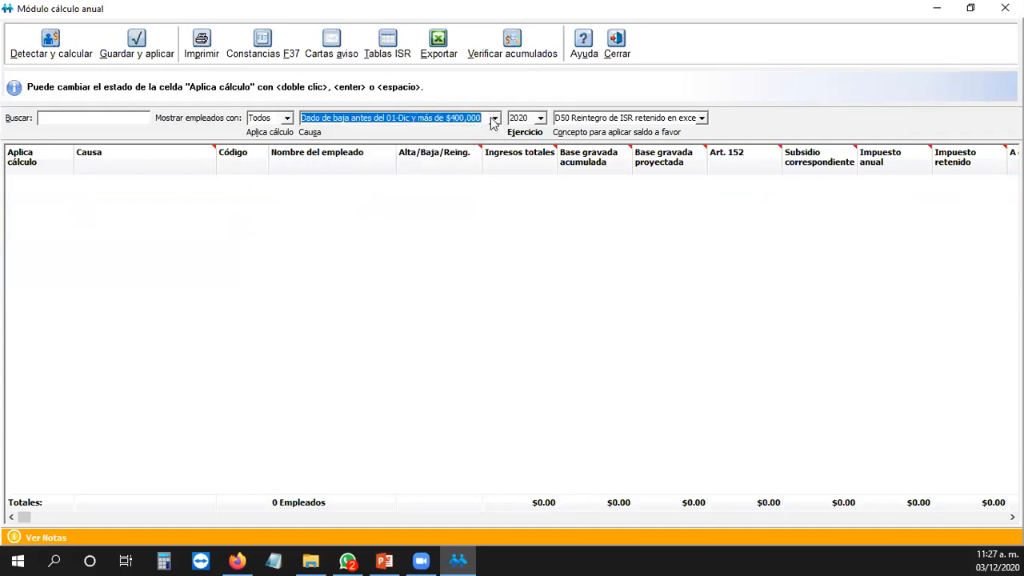
{"action": "left_click", "coordinate": [493, 120]}
{"action": "left_click", "coordinate": [308, 130]}
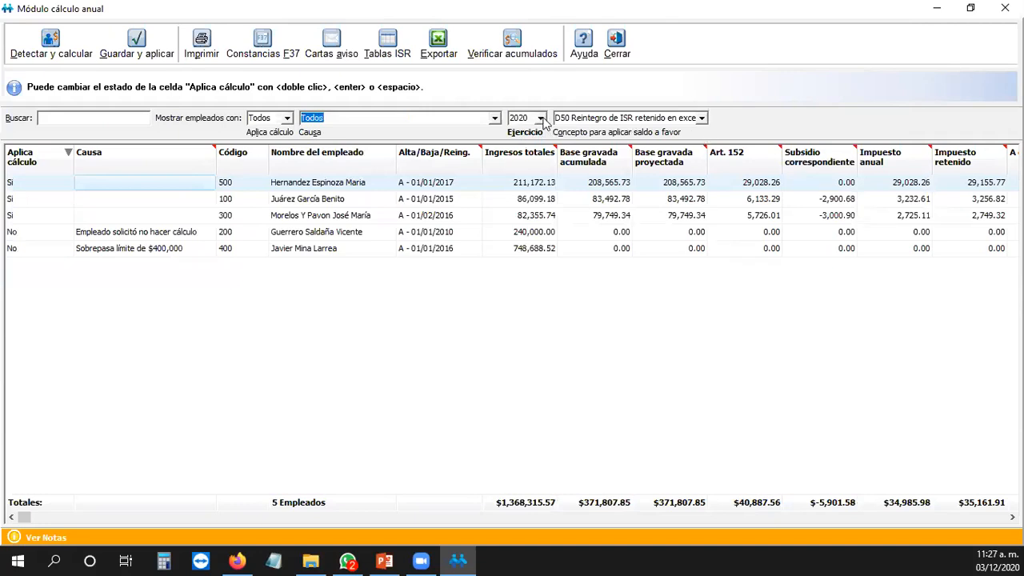
Step: Reload fiscal year 2020, discarding unsaved changes, and rerun Detectar y calcular
{"action": "left_click", "coordinate": [541, 118]}
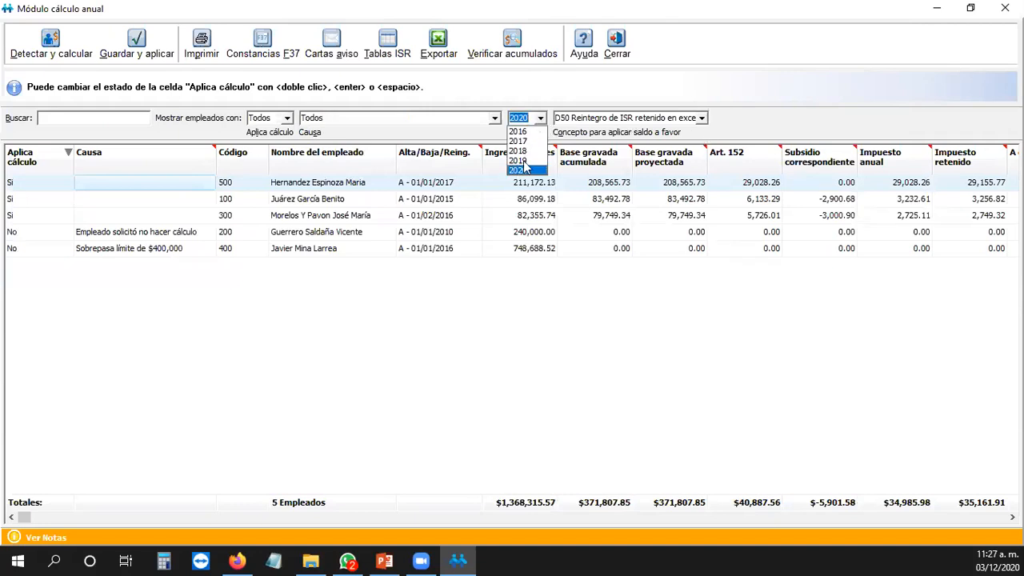
{"action": "left_click", "coordinate": [635, 94]}
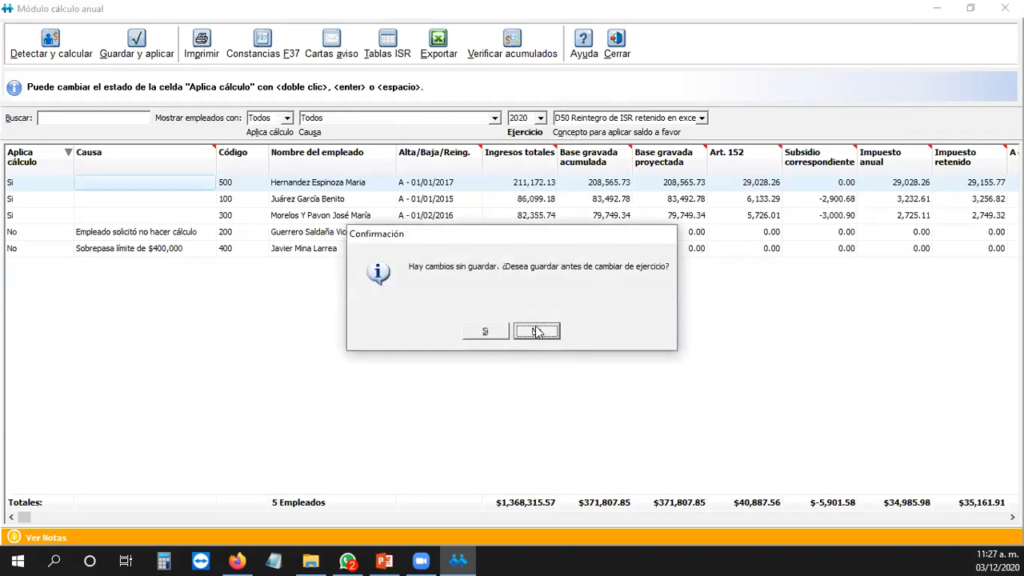
{"action": "left_click", "coordinate": [550, 332]}
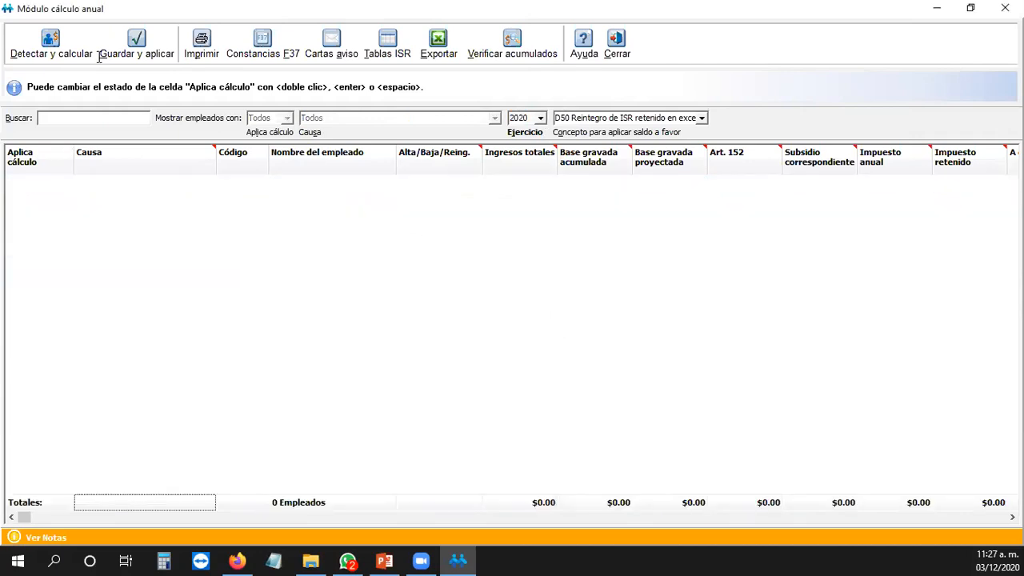
{"action": "left_click", "coordinate": [54, 59]}
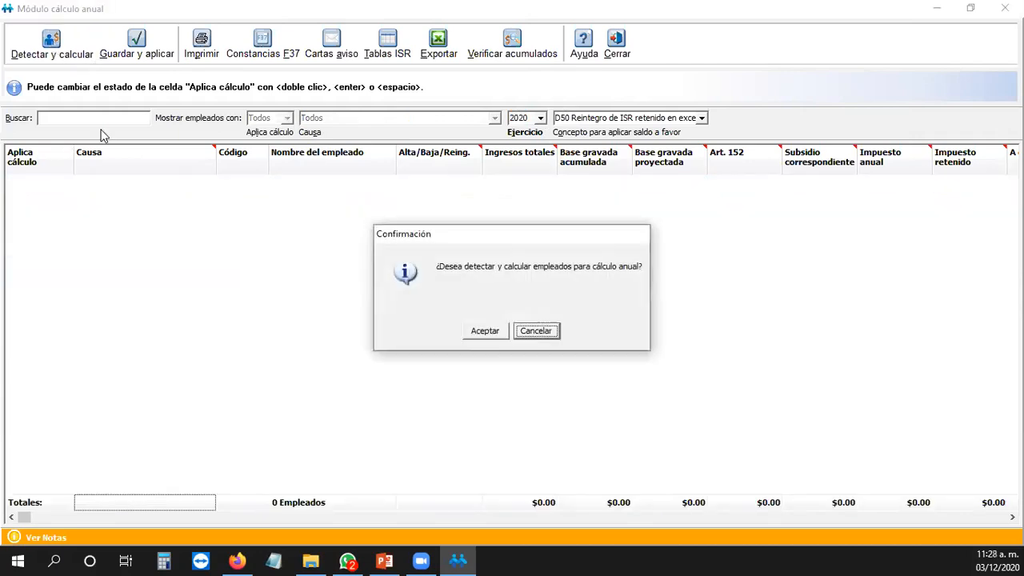
{"action": "left_click", "coordinate": [494, 334]}
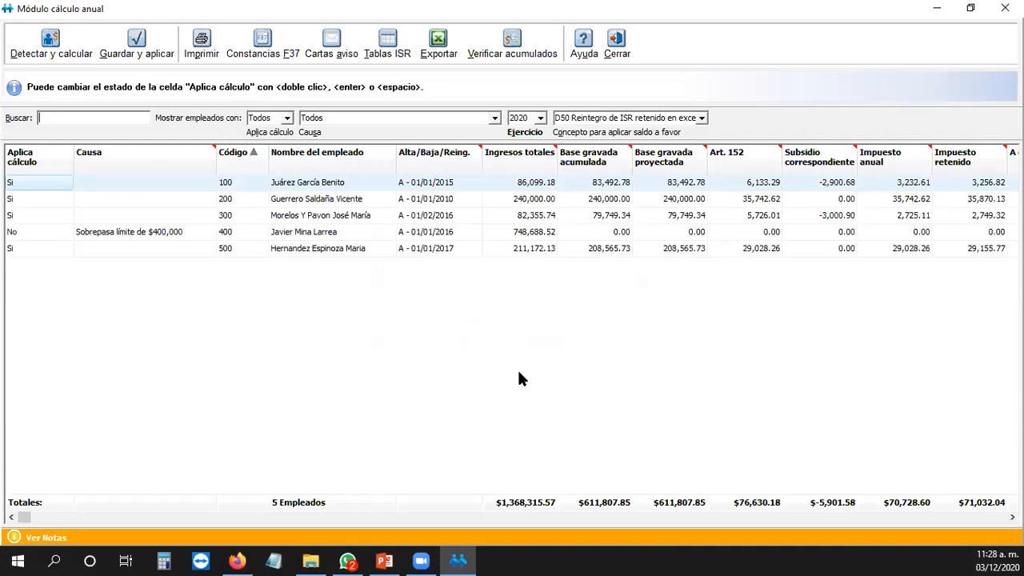
{"action": "left_click", "coordinate": [46, 44]}
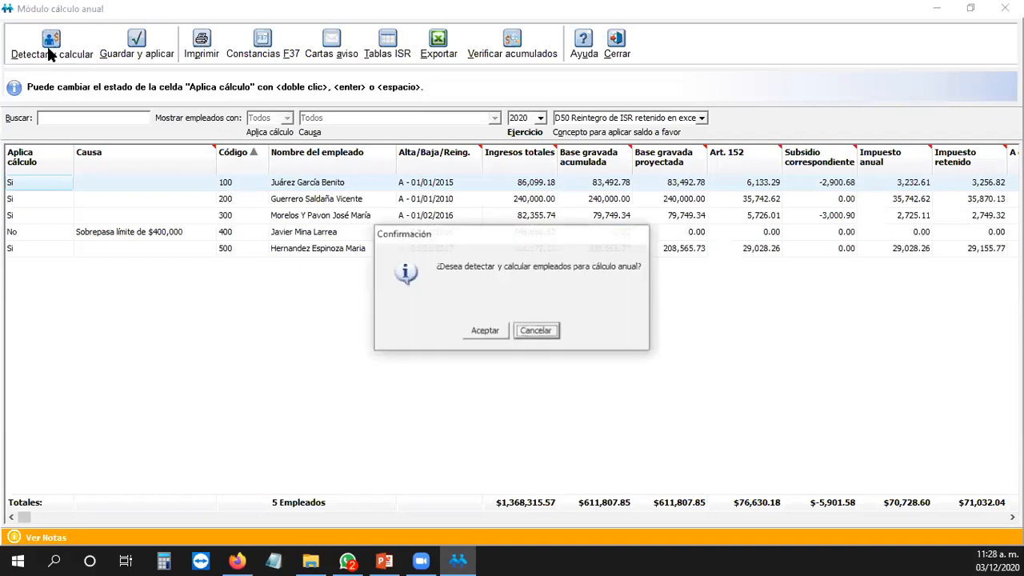
{"action": "left_click", "coordinate": [494, 331]}
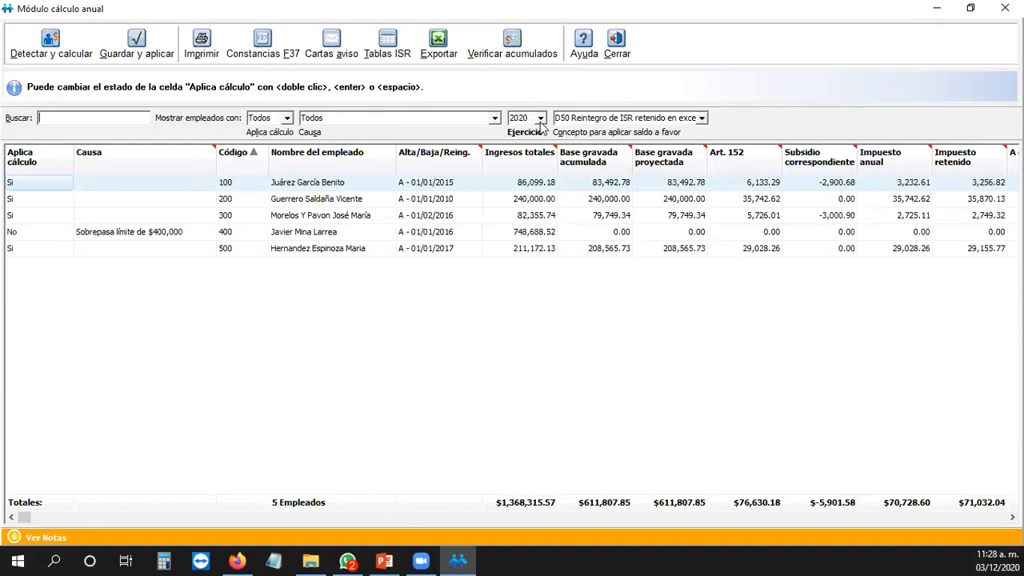
{"action": "left_click", "coordinate": [701, 118]}
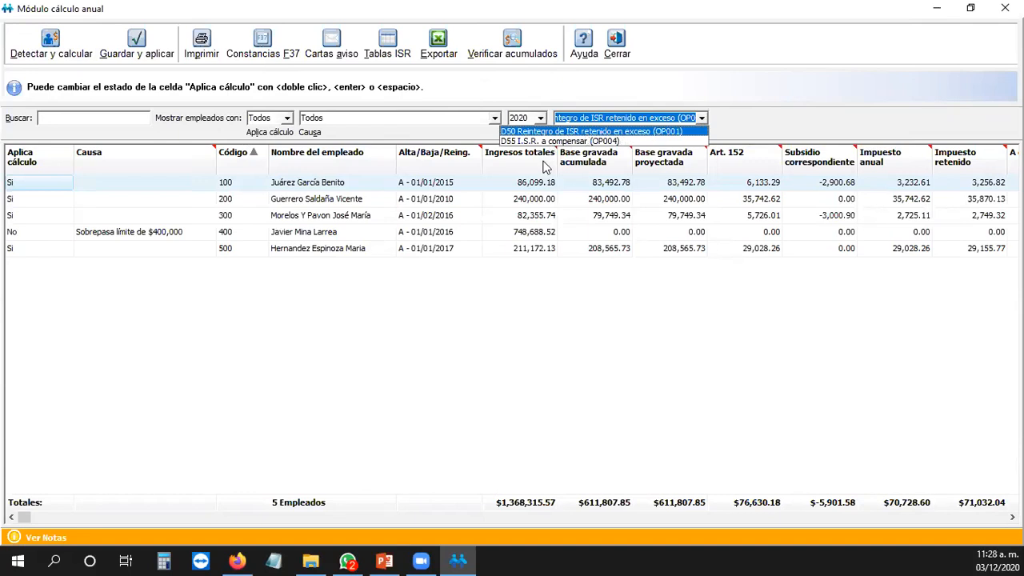
{"action": "left_click", "coordinate": [694, 356]}
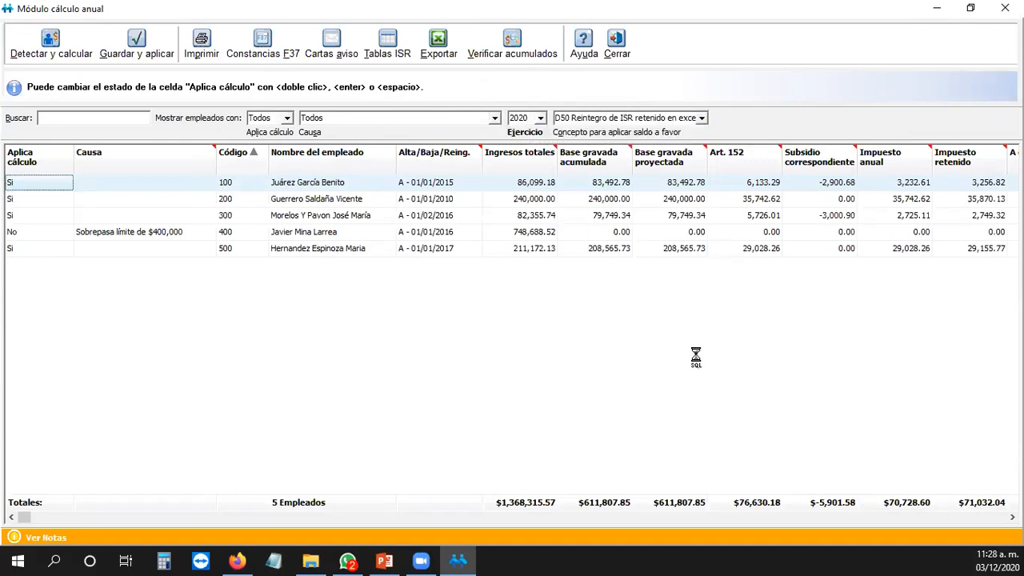
{"action": "left_click", "coordinate": [702, 118]}
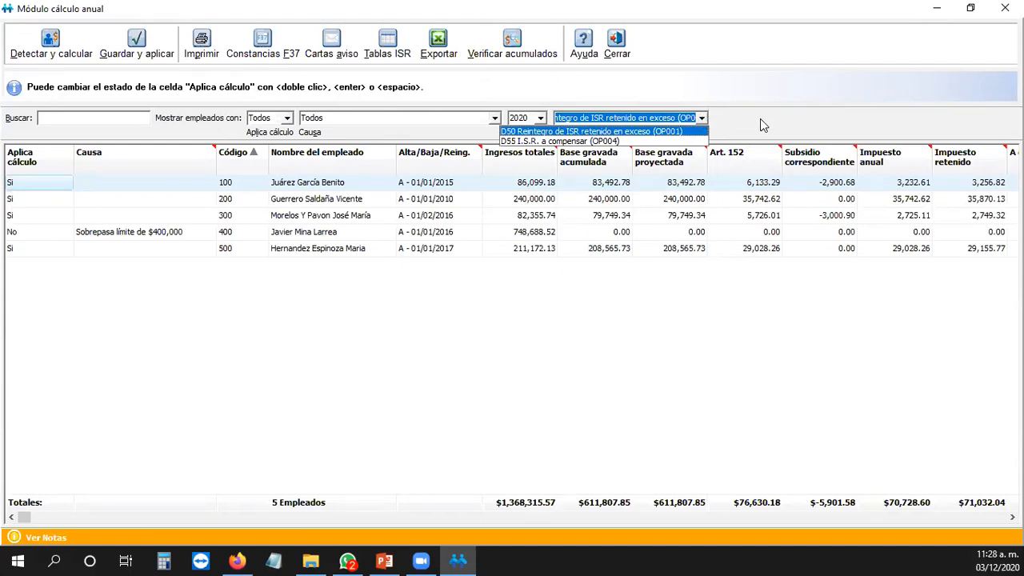
{"action": "left_click", "coordinate": [704, 119]}
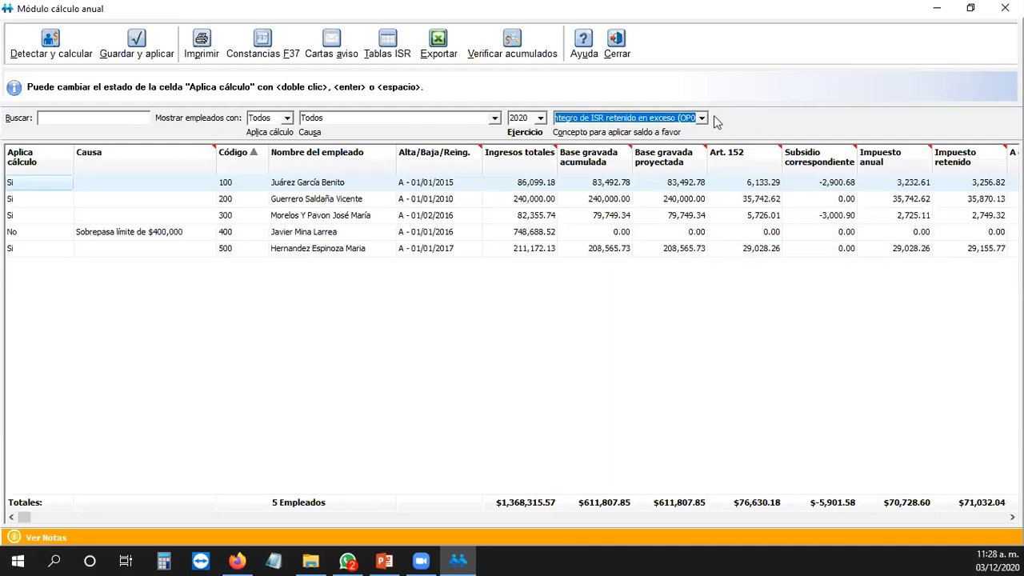
{"action": "left_click", "coordinate": [703, 118]}
{"action": "left_click", "coordinate": [747, 140]}
{"action": "left_click", "coordinate": [506, 366]}
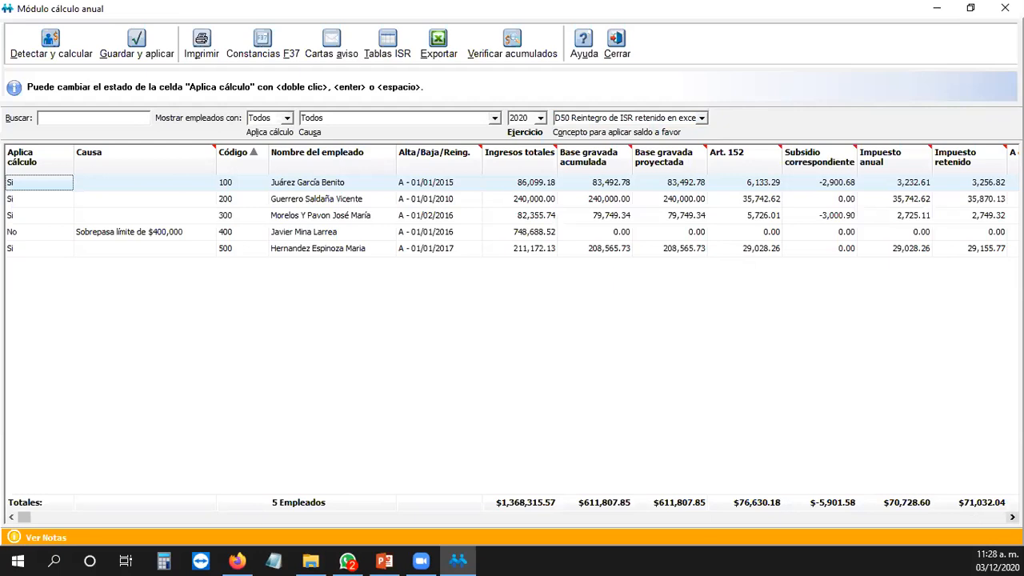
{"action": "left_click", "coordinate": [1011, 516]}
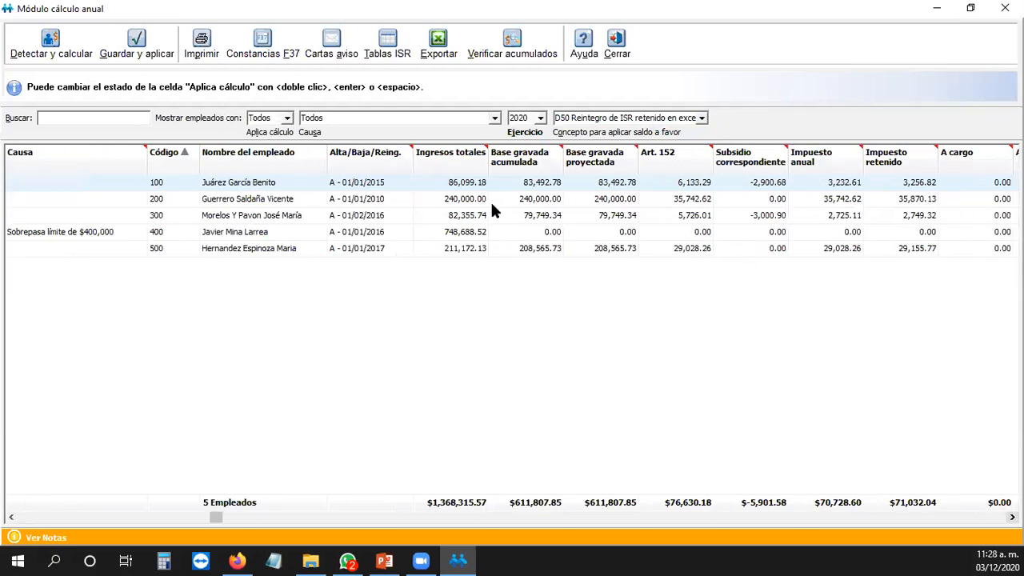
Step: Check employees' Ingresos totales, taxable bases and Base gravada proyectada values
{"action": "left_click", "coordinate": [467, 200]}
{"action": "left_click", "coordinate": [461, 220]}
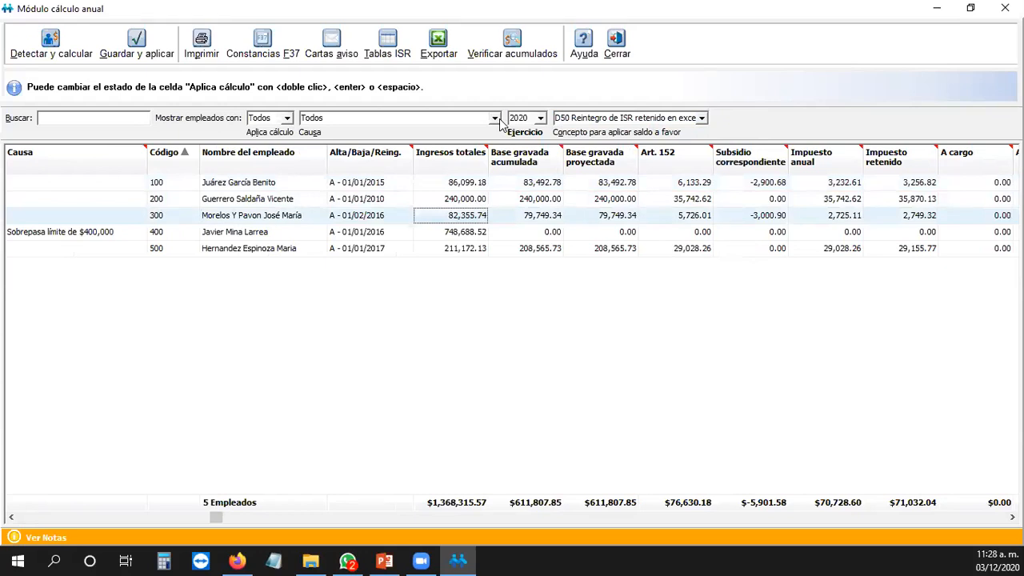
{"action": "left_click", "coordinate": [32, 16]}
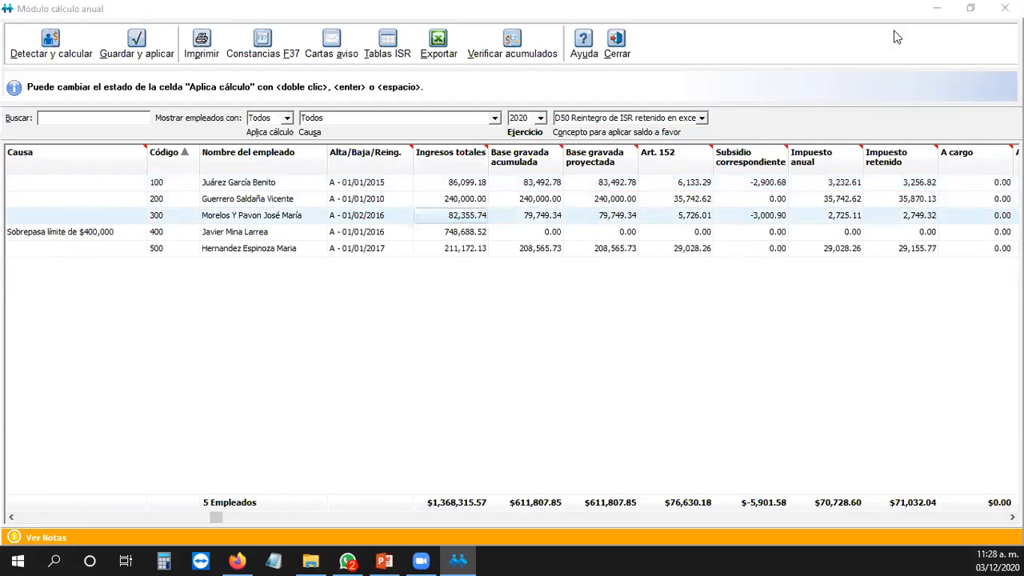
{"action": "left_click", "coordinate": [547, 184]}
{"action": "left_click", "coordinate": [542, 218]}
{"action": "left_click", "coordinate": [538, 248]}
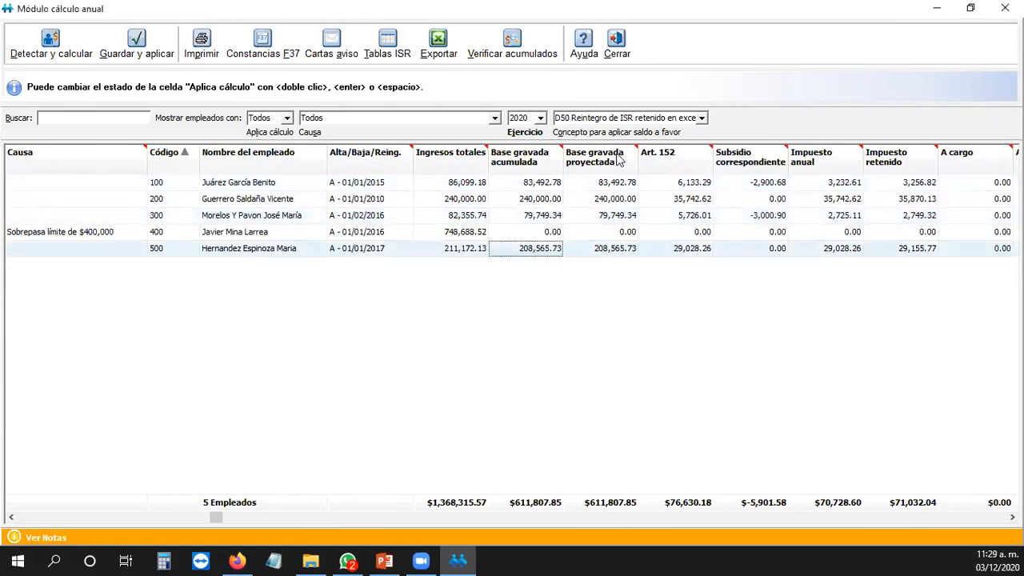
{"action": "left_click", "coordinate": [609, 184]}
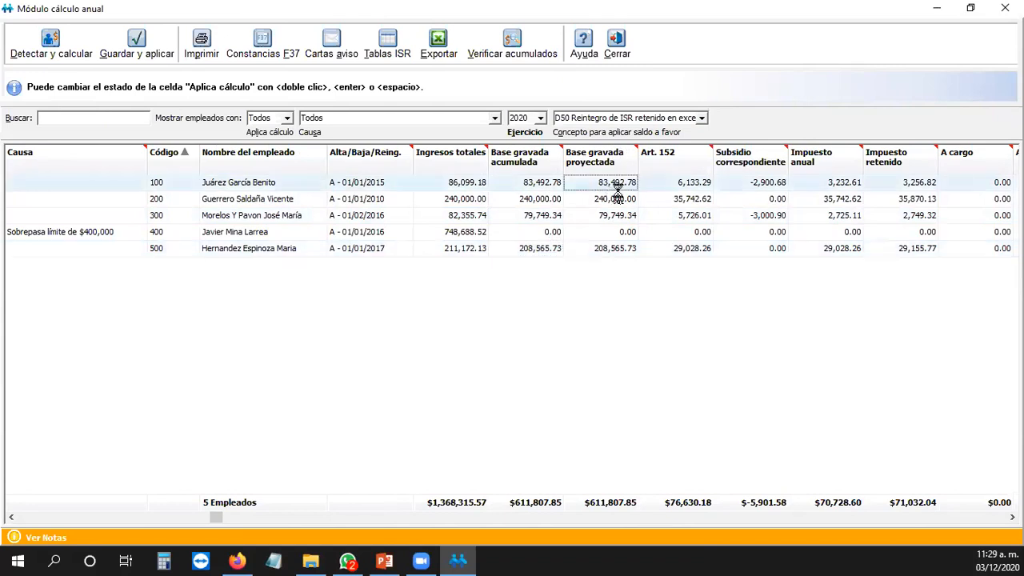
{"action": "left_click", "coordinate": [621, 199]}
{"action": "left_click", "coordinate": [621, 218]}
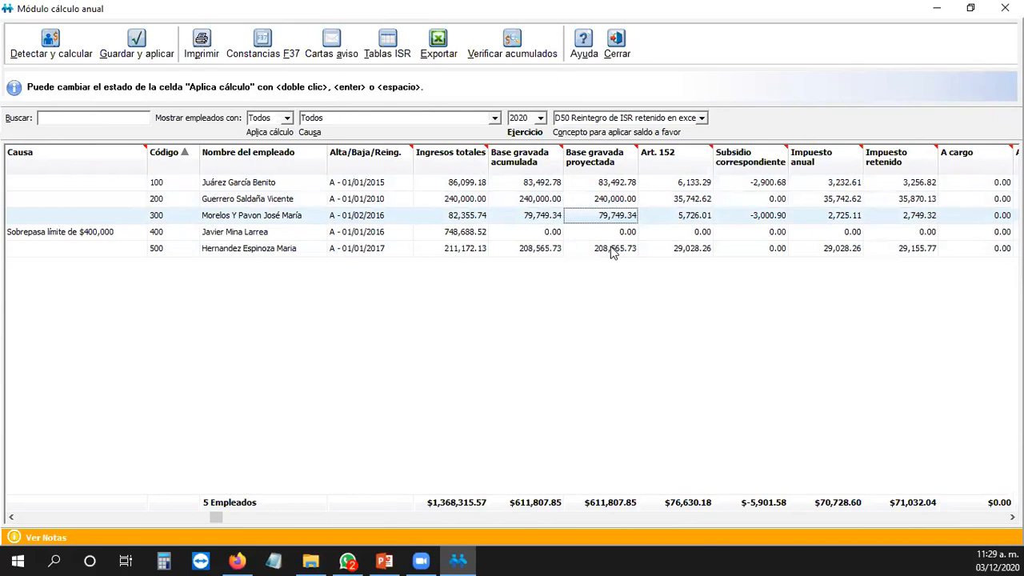
{"action": "left_click", "coordinate": [613, 249]}
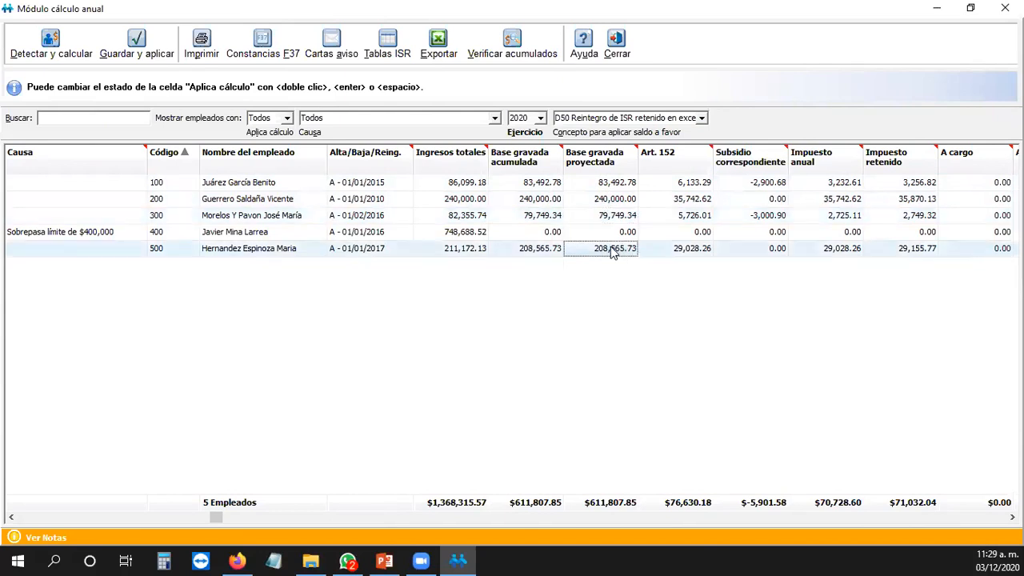
Step: Step through every employee's Base gravada acumulada, from employee 100 to 500
{"action": "left_click", "coordinate": [608, 184]}
{"action": "left_click", "coordinate": [543, 184]}
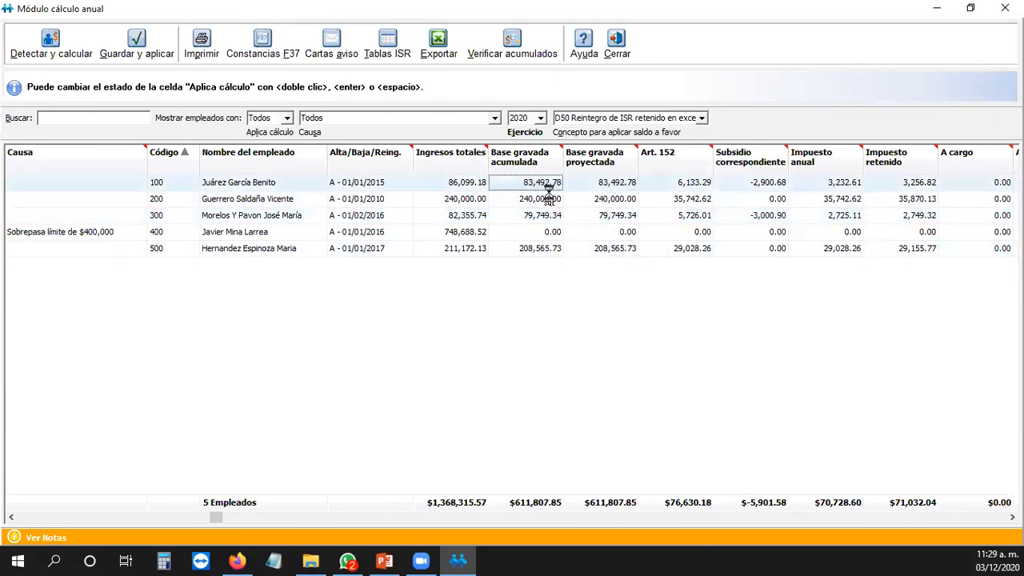
{"action": "left_click", "coordinate": [547, 199]}
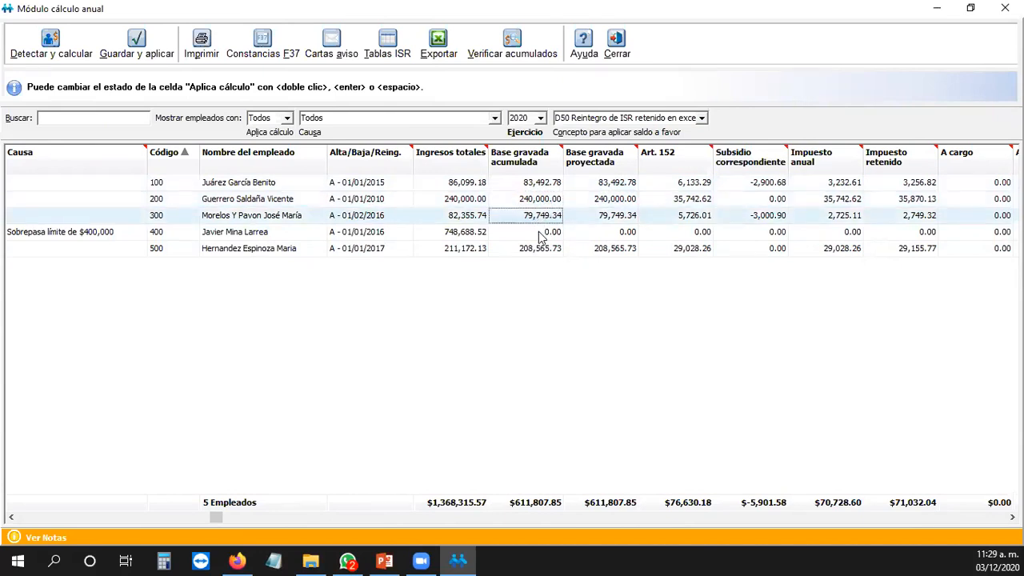
{"action": "left_click", "coordinate": [541, 234]}
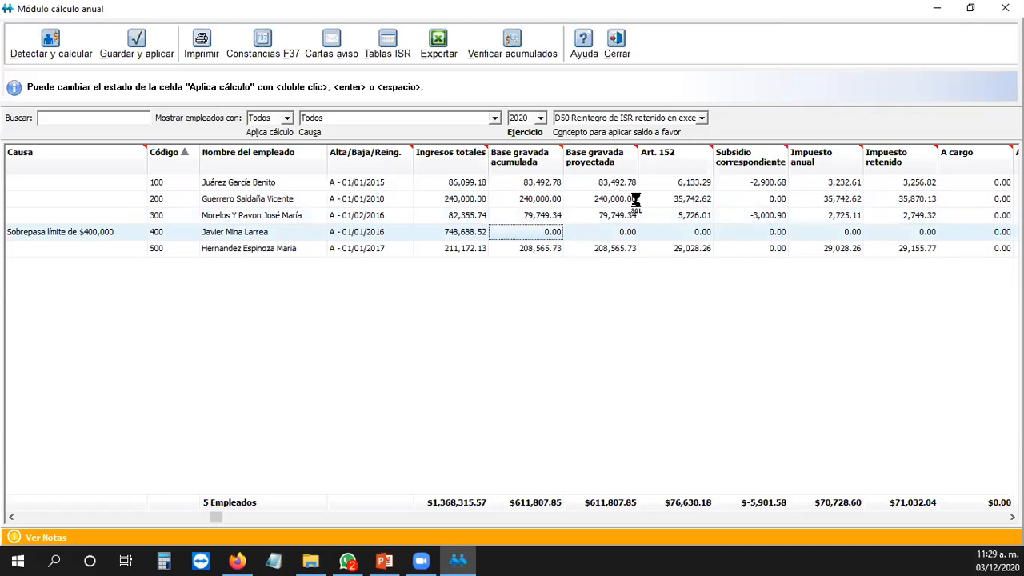
{"action": "left_click", "coordinate": [556, 184]}
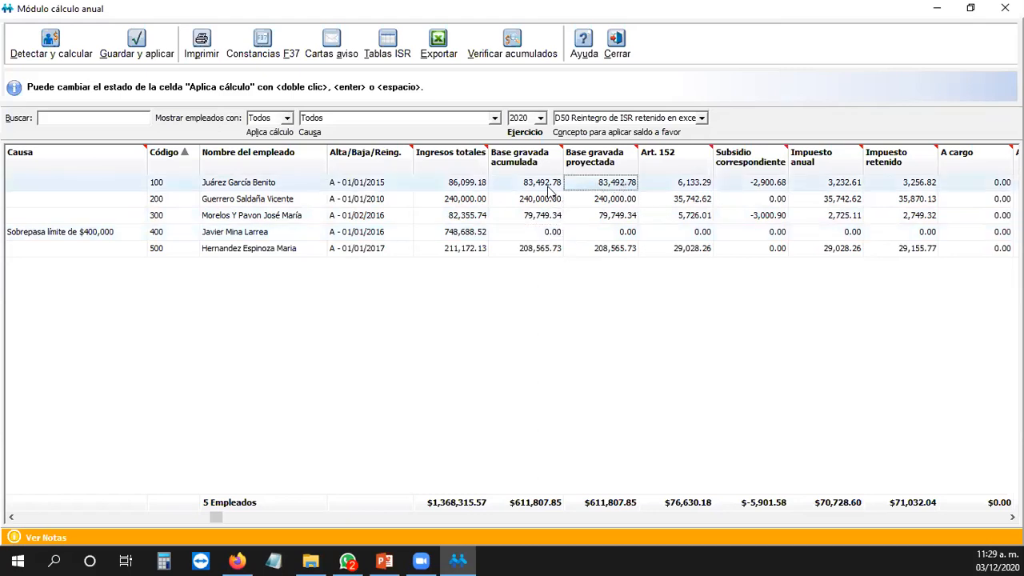
{"action": "left_click", "coordinate": [537, 204]}
{"action": "left_click", "coordinate": [547, 216]}
{"action": "left_click", "coordinate": [548, 232]}
{"action": "left_click", "coordinate": [548, 248]}
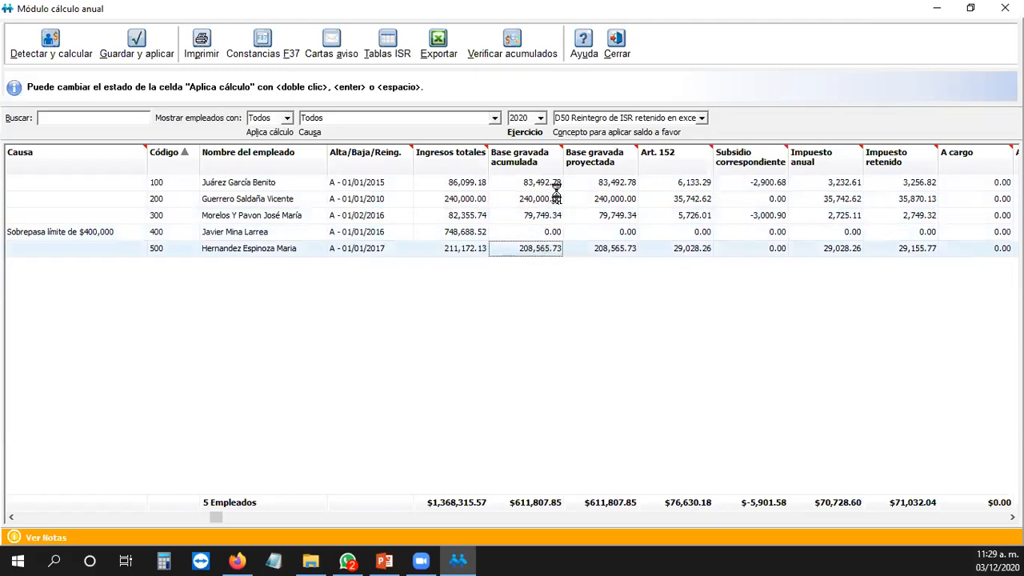
{"action": "left_click", "coordinate": [547, 184]}
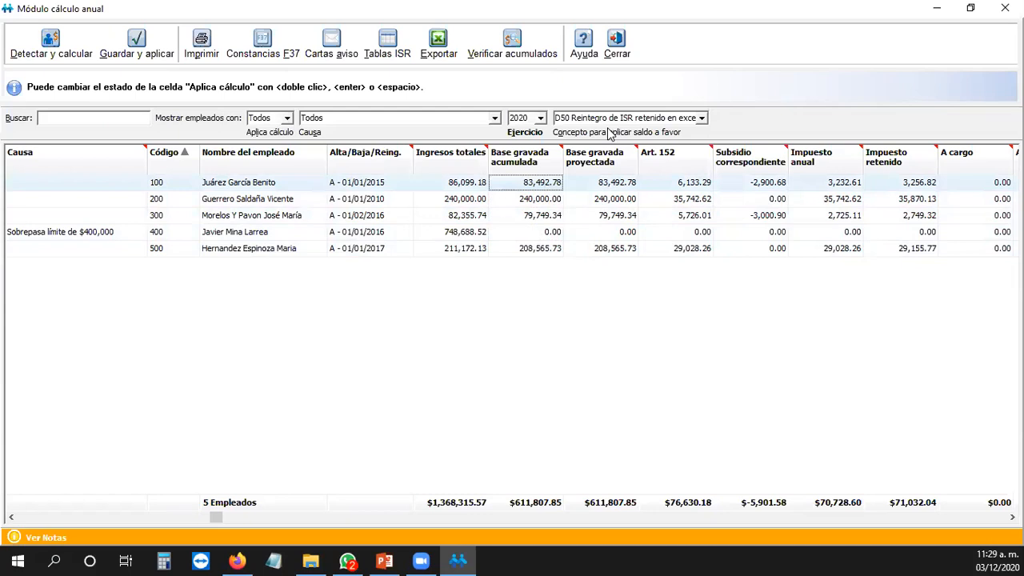
Step: Check remaining projected bases and Art. 152, then reveal the A cargo and A compensar columns
{"action": "left_click", "coordinate": [620, 200]}
{"action": "left_click", "coordinate": [610, 229]}
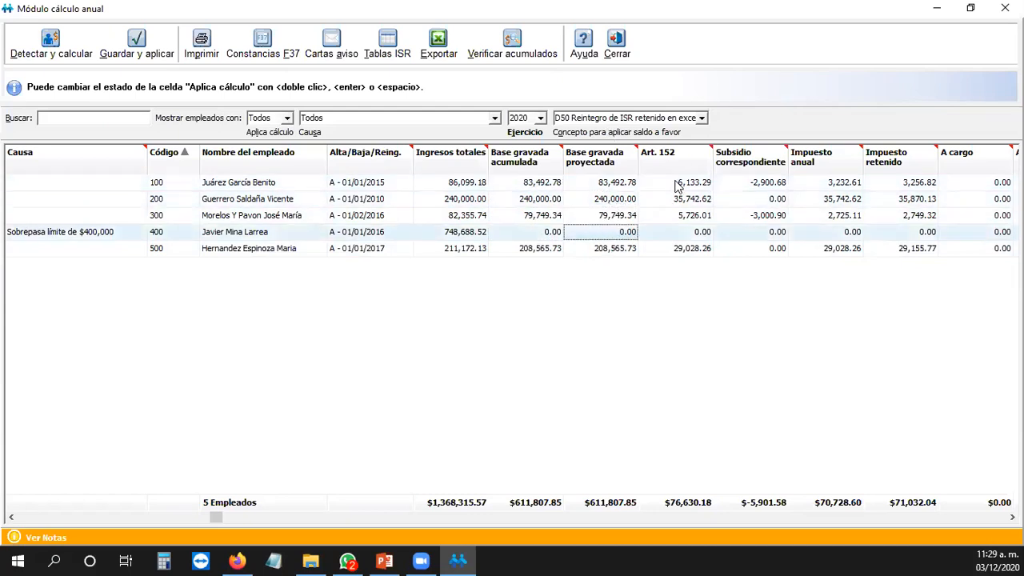
{"action": "left_click", "coordinate": [678, 184]}
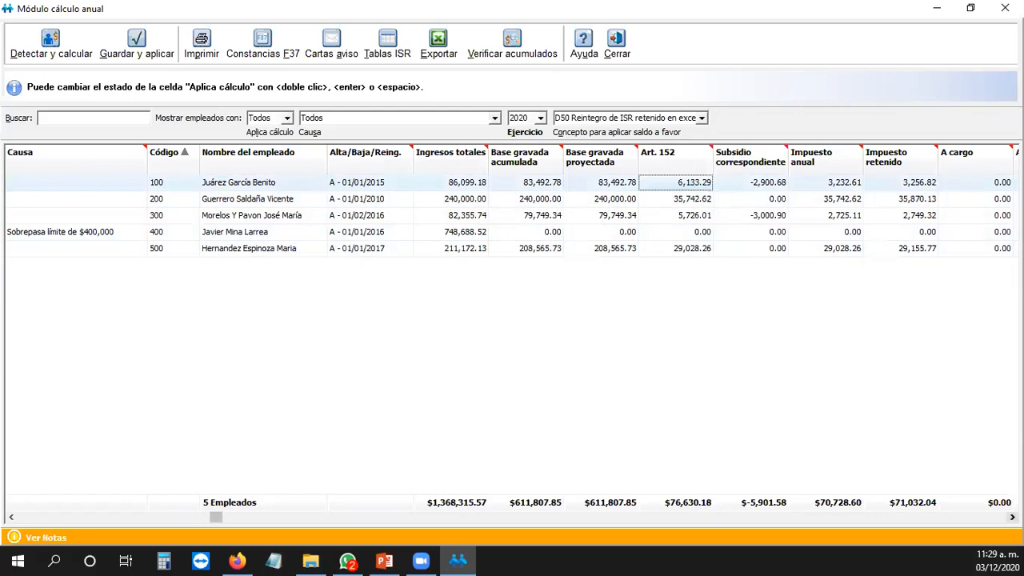
{"action": "left_click", "coordinate": [1011, 517]}
{"action": "left_click", "coordinate": [1012, 516]}
{"action": "left_click", "coordinate": [1011, 516]}
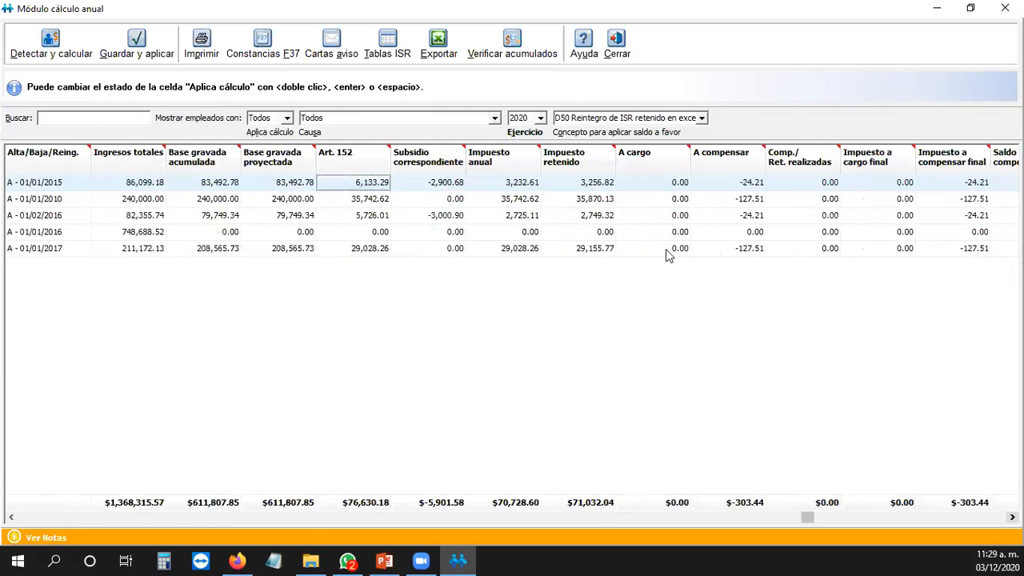
{"action": "left_click", "coordinate": [524, 201]}
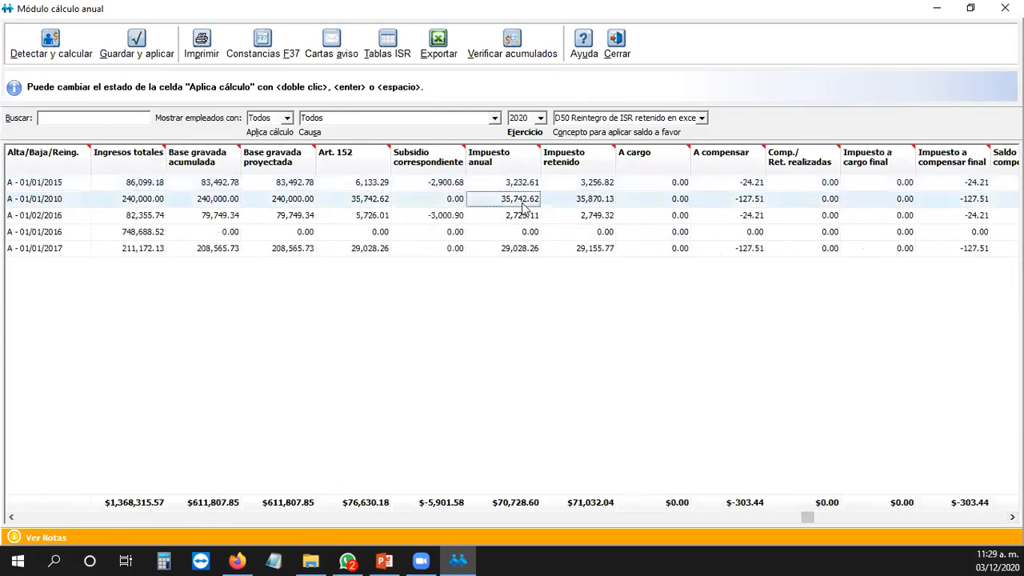
{"action": "left_click", "coordinate": [590, 184]}
{"action": "left_click", "coordinate": [589, 198]}
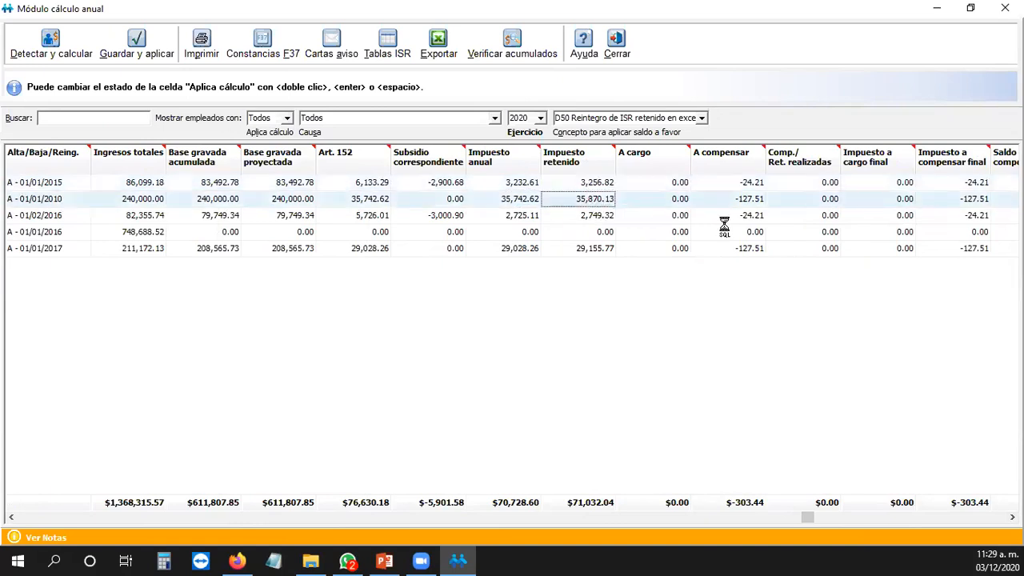
{"action": "left_click", "coordinate": [676, 183]}
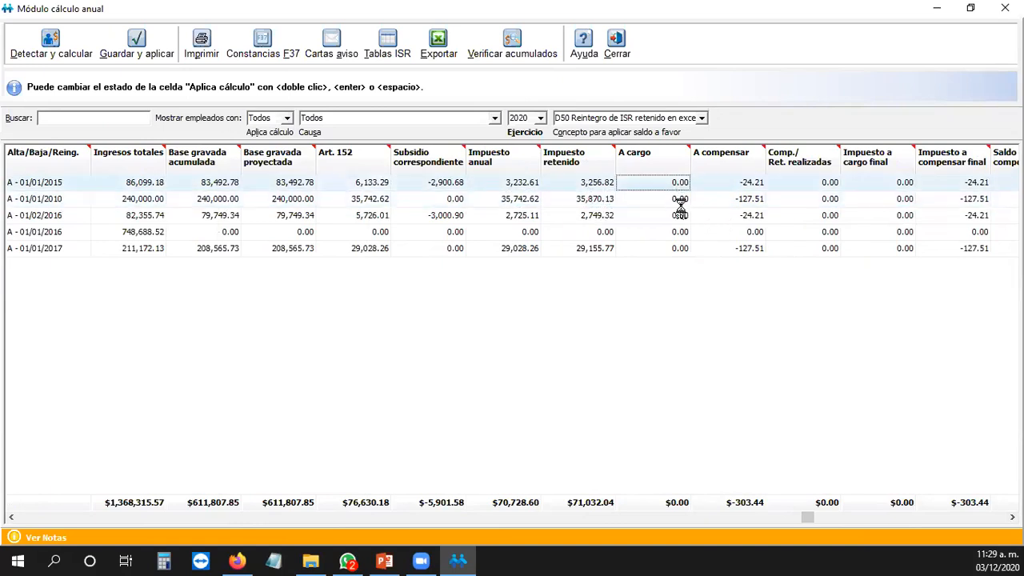
{"action": "left_click", "coordinate": [680, 249]}
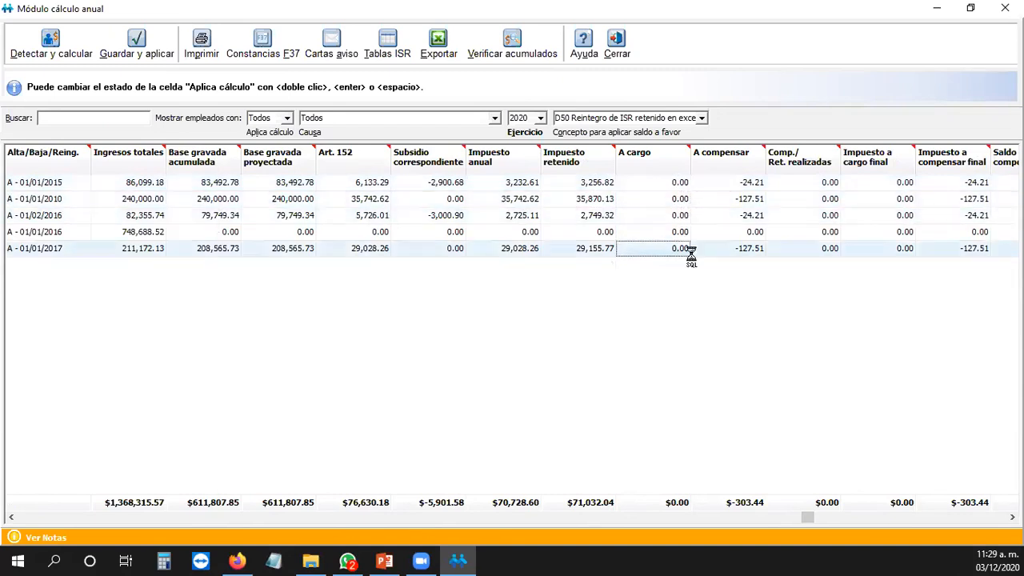
{"action": "left_click", "coordinate": [747, 185]}
{"action": "left_click", "coordinate": [745, 199]}
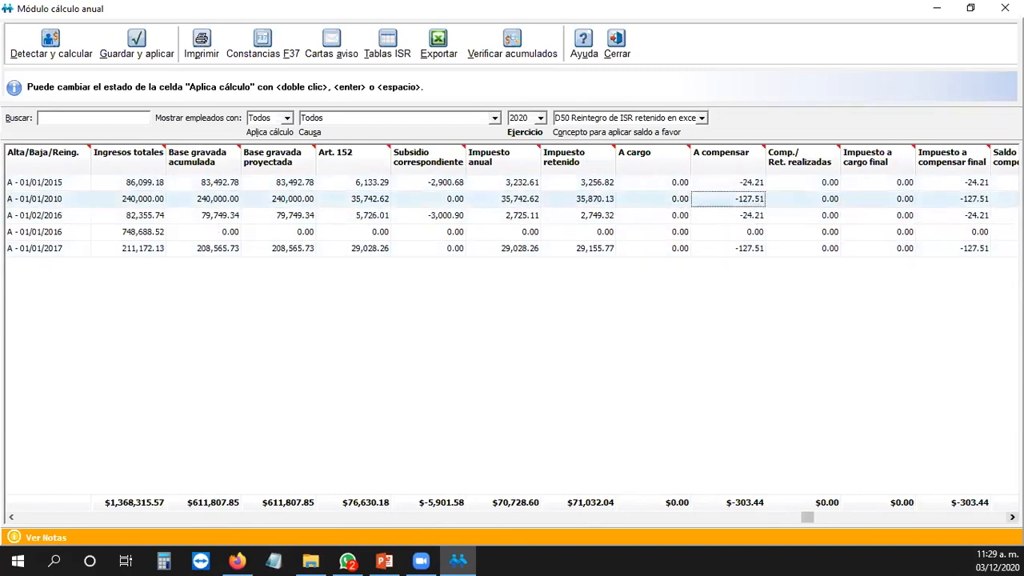
{"action": "left_click", "coordinate": [1012, 517]}
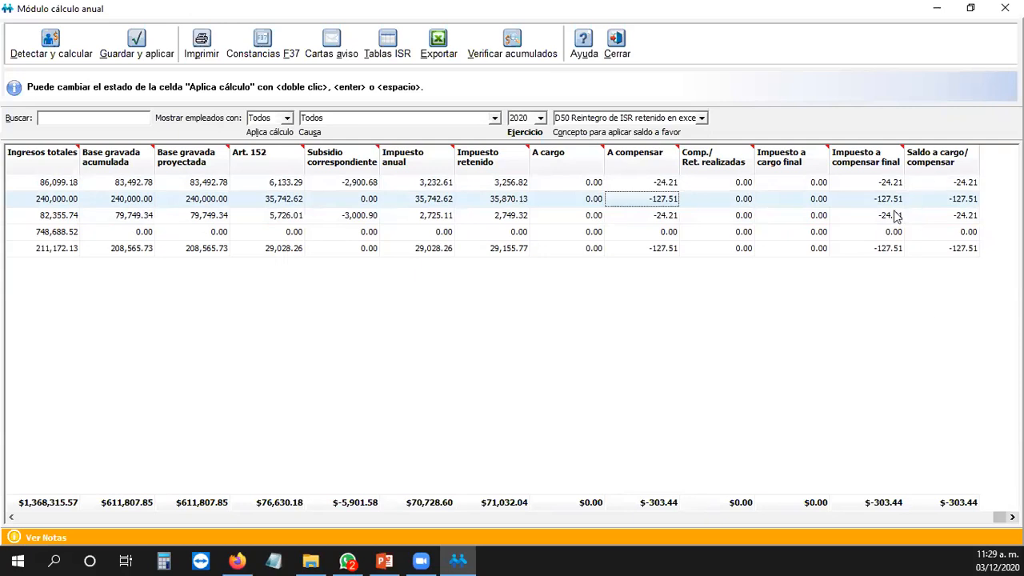
{"action": "left_click", "coordinate": [804, 196]}
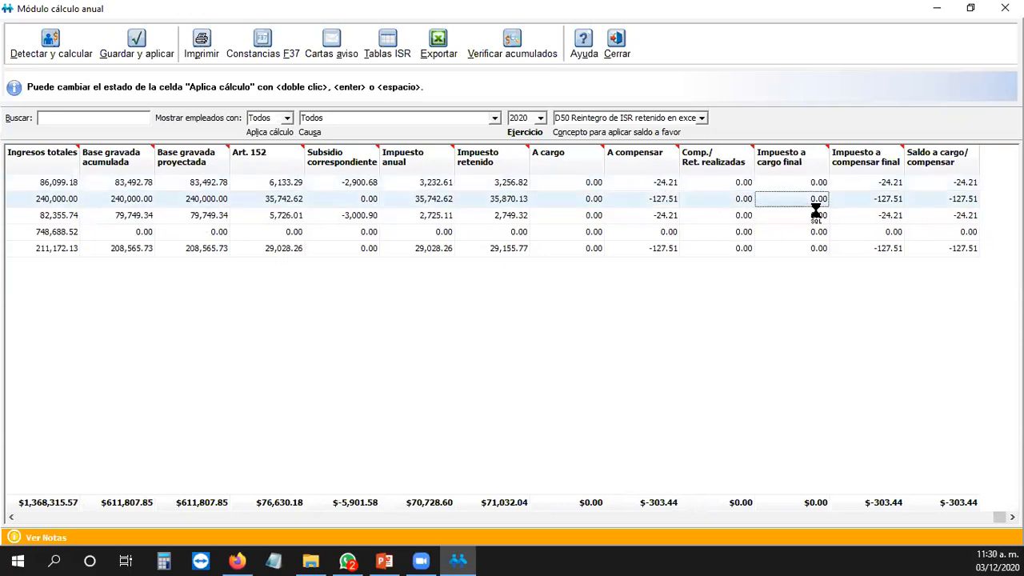
{"action": "left_click", "coordinate": [807, 248]}
{"action": "left_click", "coordinate": [872, 184]}
{"action": "left_click", "coordinate": [880, 199]}
{"action": "left_click", "coordinate": [884, 216]}
{"action": "left_click", "coordinate": [886, 234]}
{"action": "left_click", "coordinate": [885, 247]}
{"action": "left_click", "coordinate": [888, 184]}
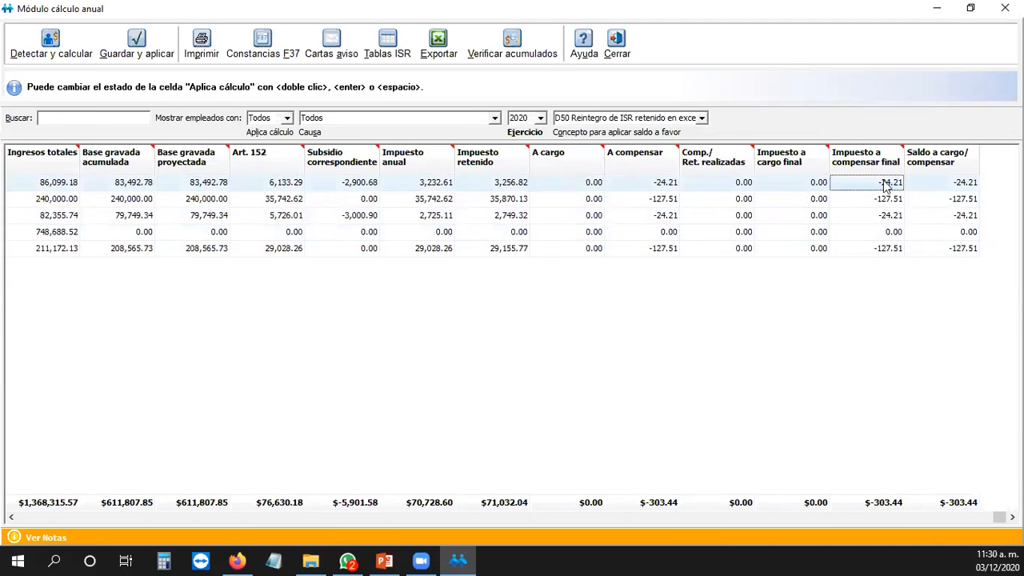
{"action": "left_click", "coordinate": [701, 118]}
{"action": "left_click", "coordinate": [702, 120]}
{"action": "left_click", "coordinate": [702, 119]}
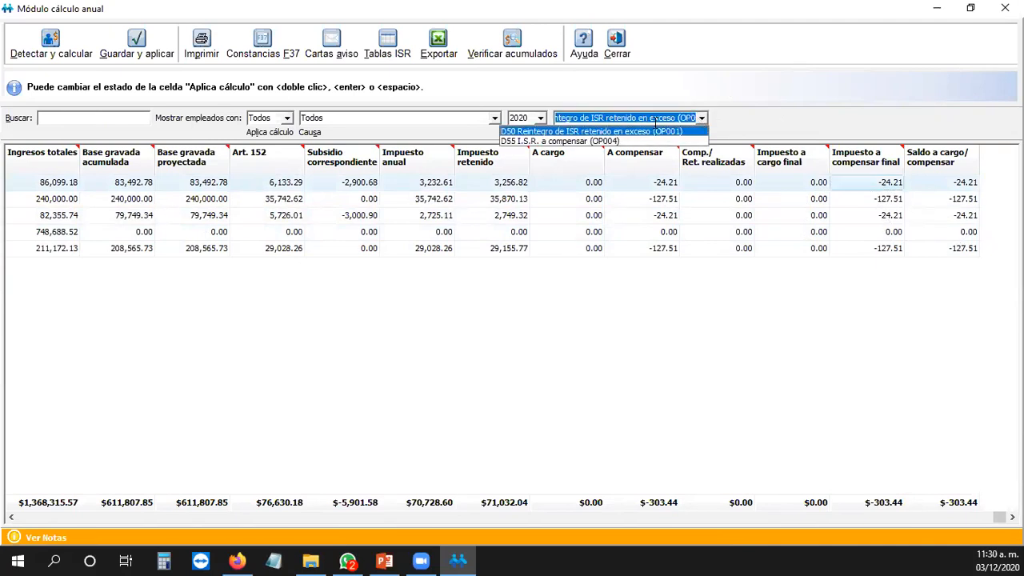
{"action": "left_click", "coordinate": [567, 131]}
{"action": "left_click", "coordinate": [701, 118]}
{"action": "left_click", "coordinate": [688, 132]}
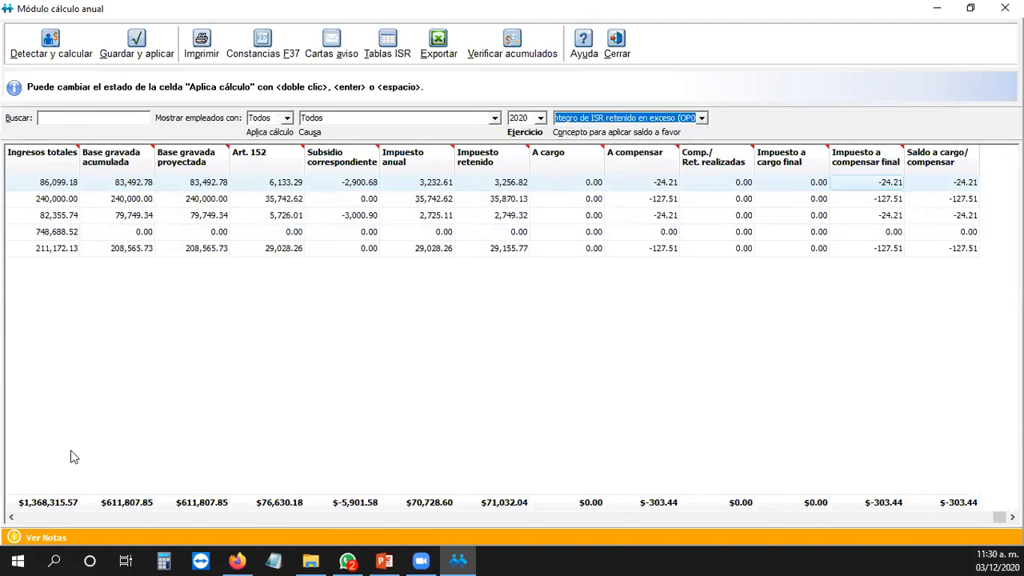
{"action": "left_click", "coordinate": [12, 518]}
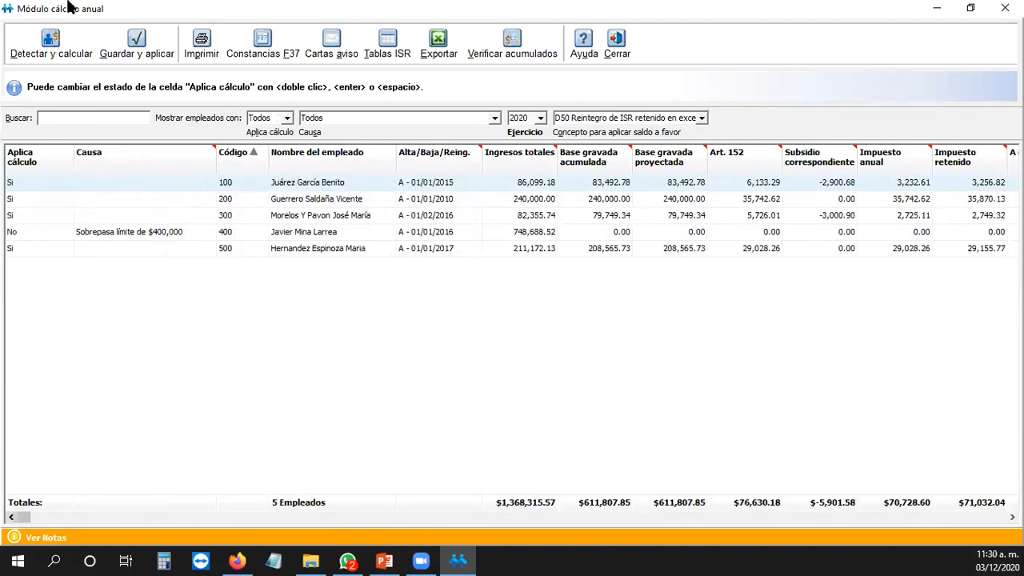
Step: Save and apply the 2020 annual calculation to employees, and agree to recalculate the active period
{"action": "left_click", "coordinate": [141, 42]}
{"action": "left_click", "coordinate": [141, 41]}
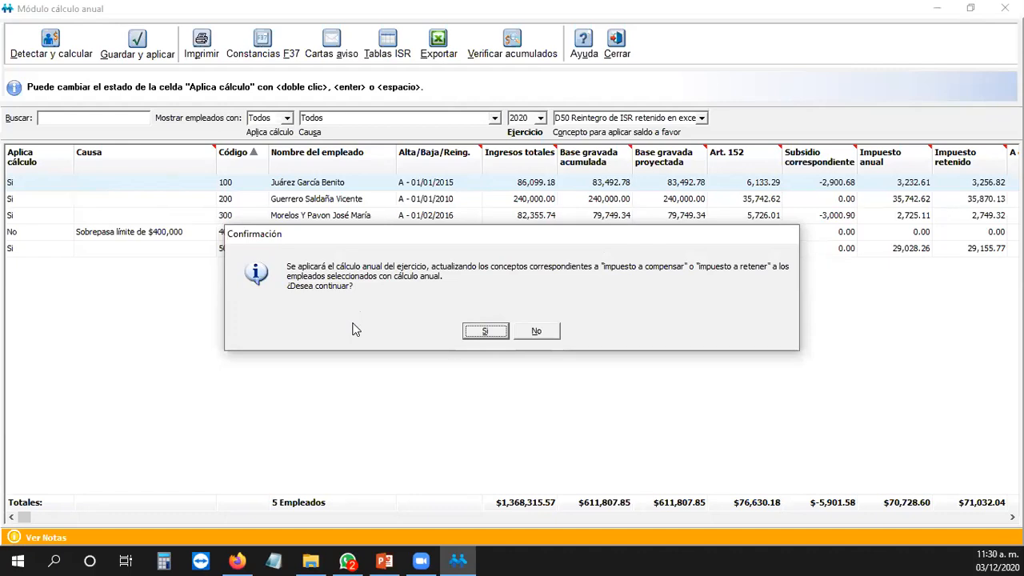
{"action": "left_click", "coordinate": [490, 331]}
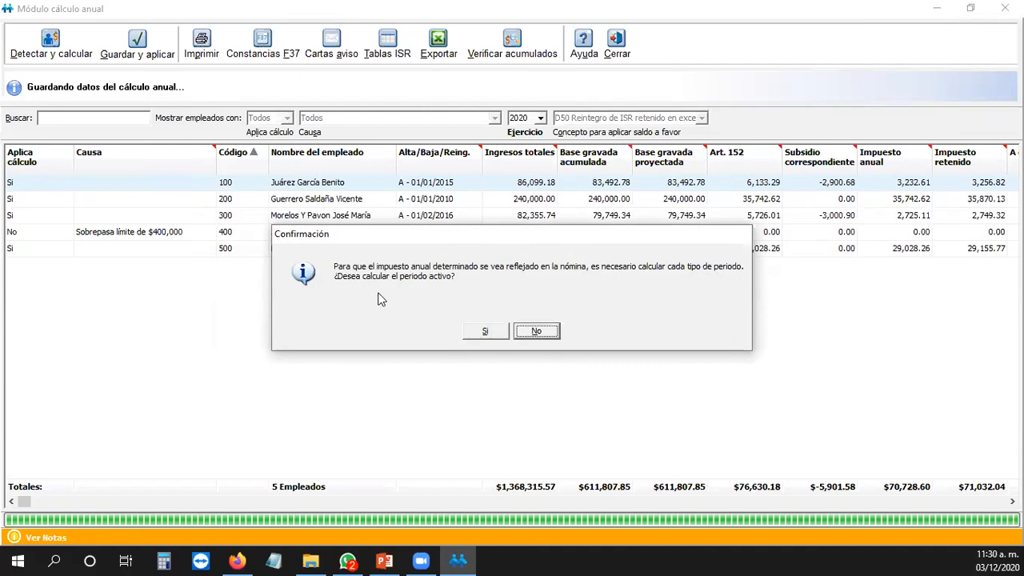
{"action": "left_click", "coordinate": [485, 331]}
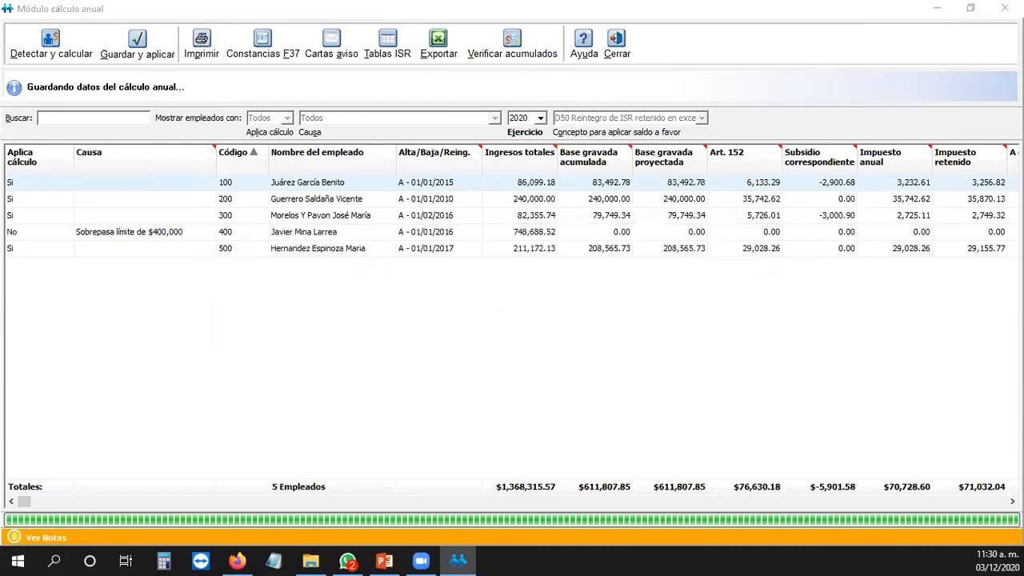
Step: Recalculate period 24 for all employees, acknowledge completion, and close the annual calculation module
{"action": "left_click", "coordinate": [473, 196]}
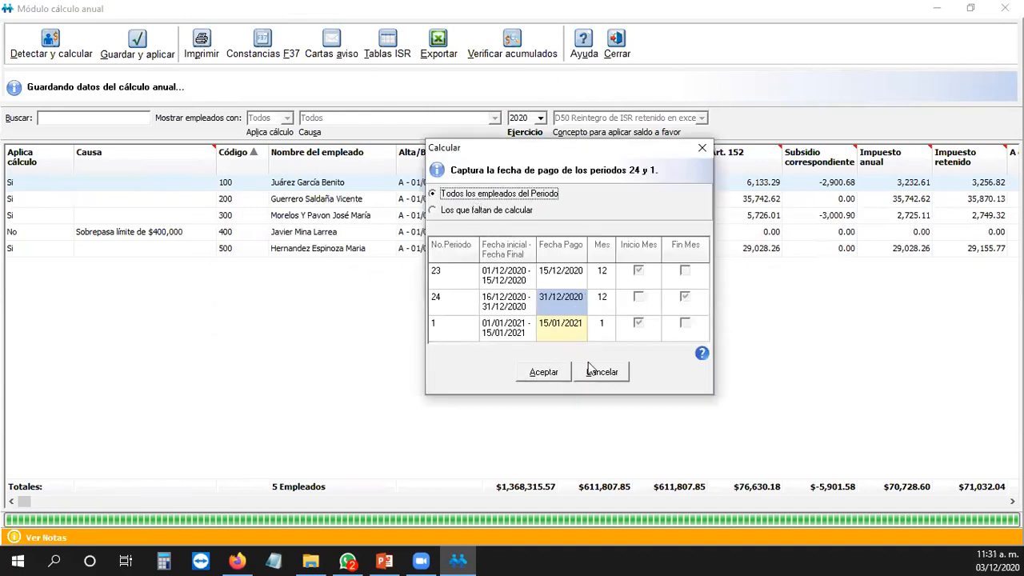
{"action": "left_click", "coordinate": [544, 371]}
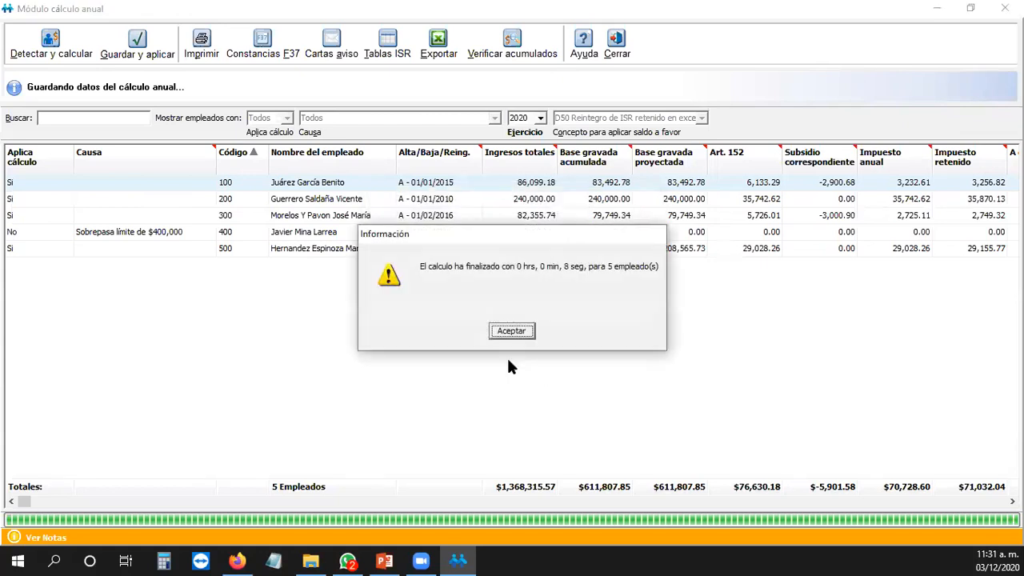
{"action": "left_click", "coordinate": [512, 331]}
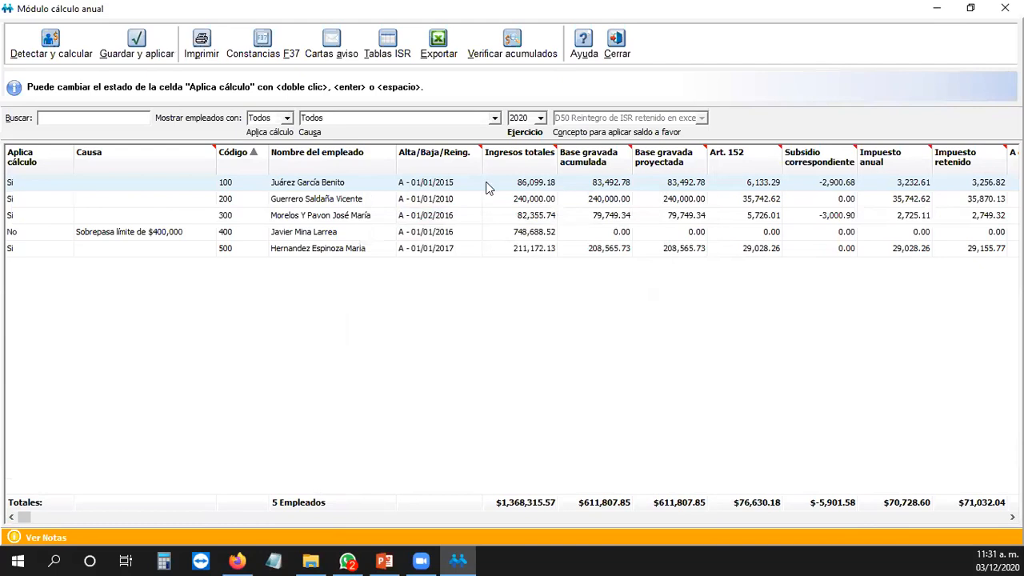
{"action": "left_click", "coordinate": [616, 44]}
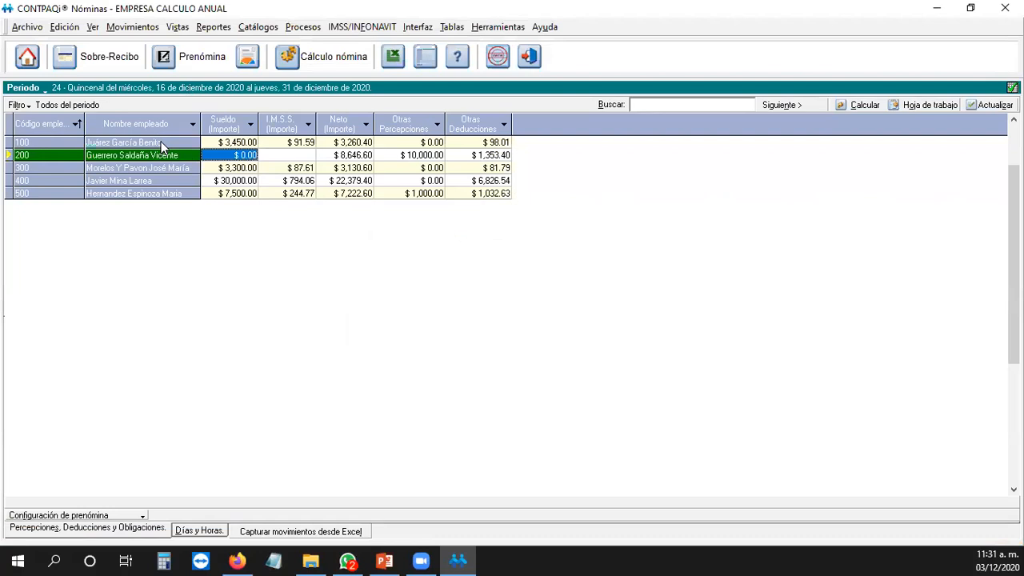
{"action": "right_click", "coordinate": [161, 144]}
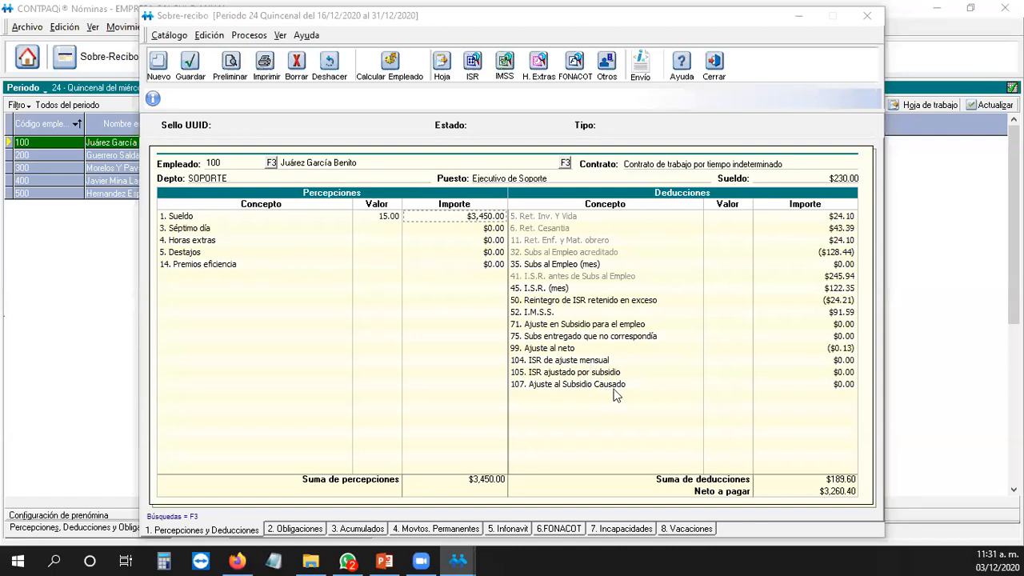
{"action": "left_click", "coordinate": [628, 303]}
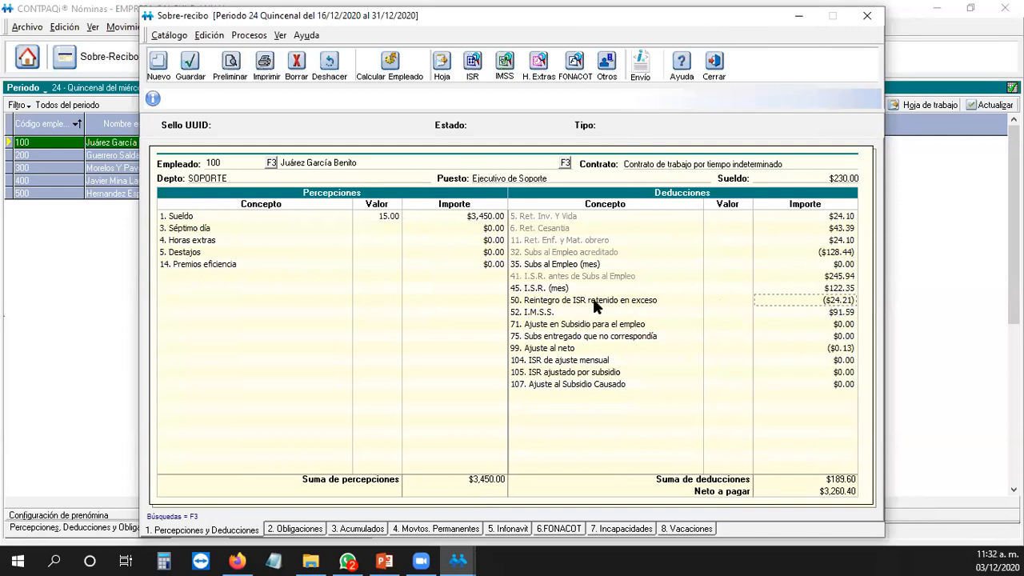
{"action": "left_click", "coordinate": [791, 313]}
{"action": "left_click", "coordinate": [835, 300]}
{"action": "left_click", "coordinate": [867, 16]}
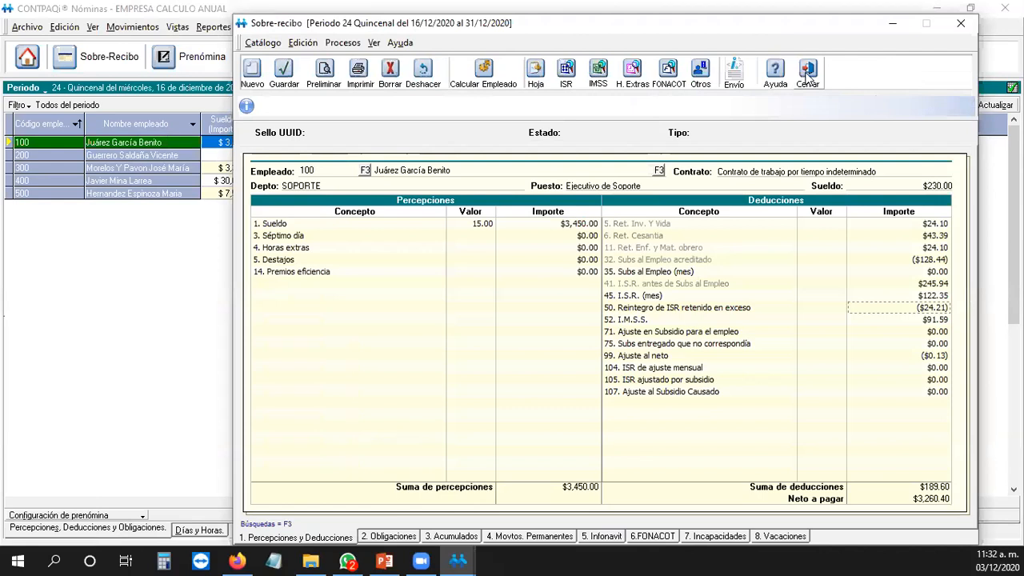
{"action": "left_click", "coordinate": [808, 73]}
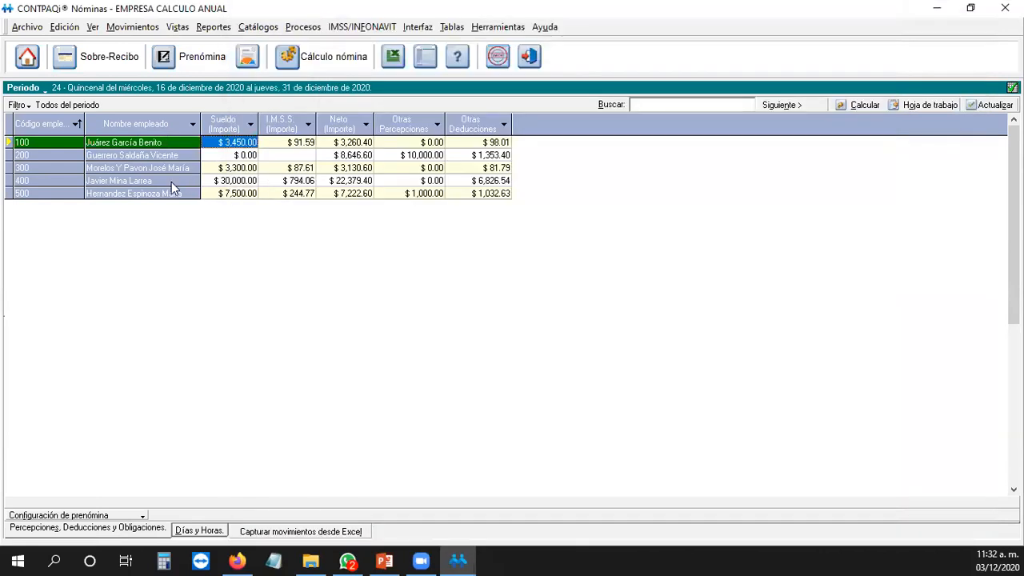
{"action": "right_click", "coordinate": [184, 170]}
{"action": "left_click", "coordinate": [214, 183]}
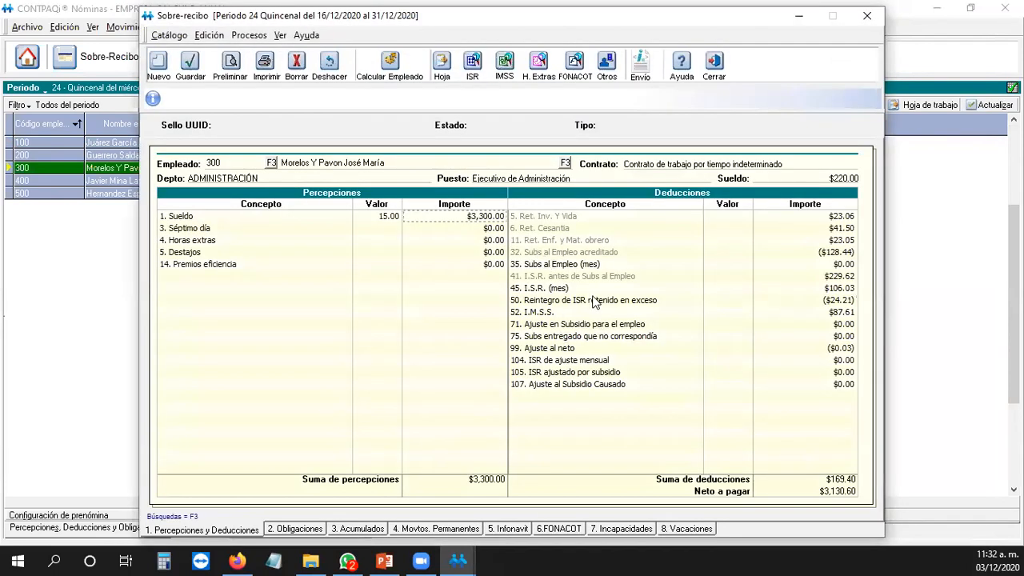
{"action": "left_click", "coordinate": [822, 302]}
{"action": "left_click", "coordinate": [558, 287]}
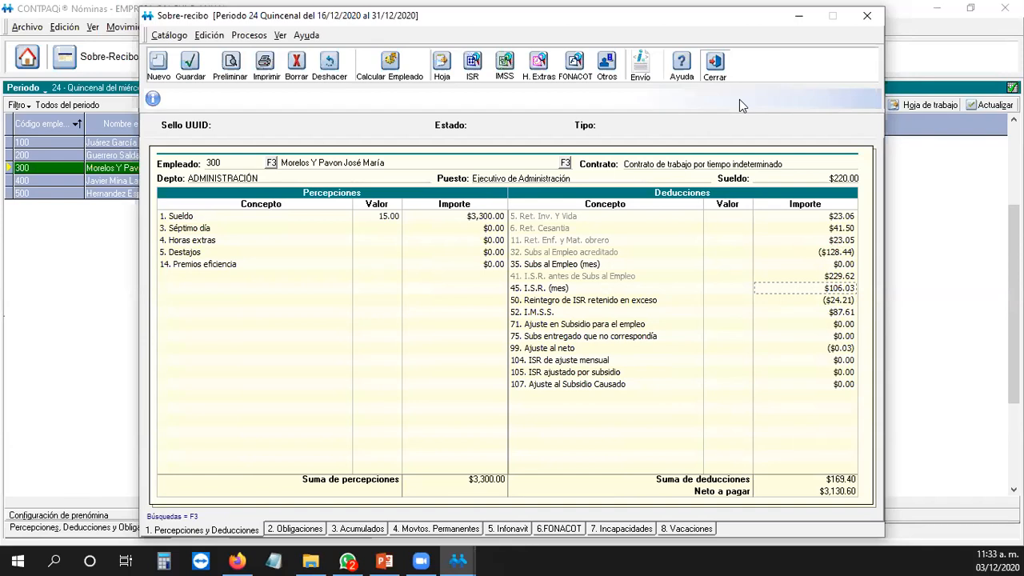
{"action": "left_click", "coordinate": [716, 68]}
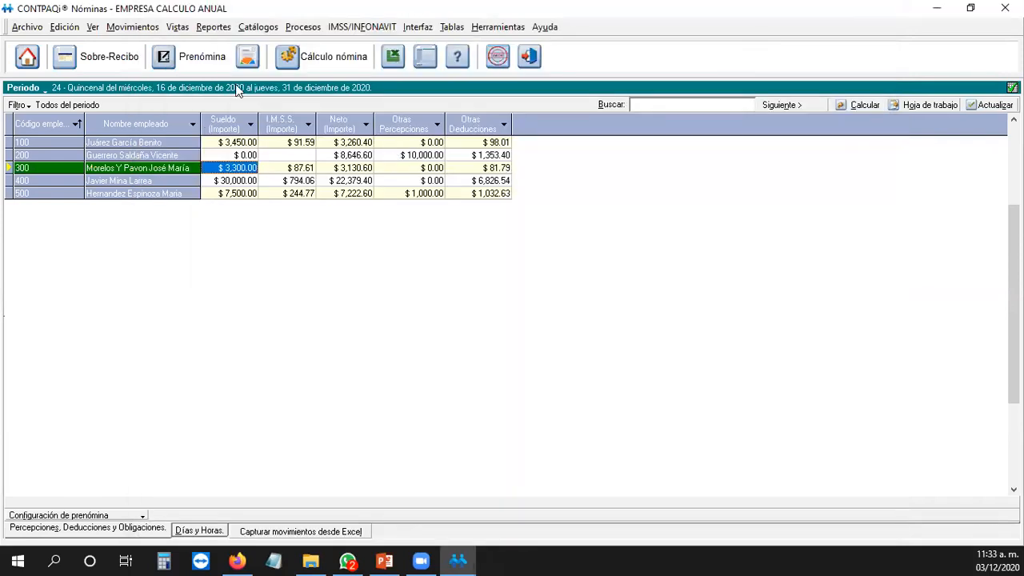
Step: Reopen the annual calculation module and detect and calculate the employees
{"action": "left_click", "coordinate": [303, 27]}
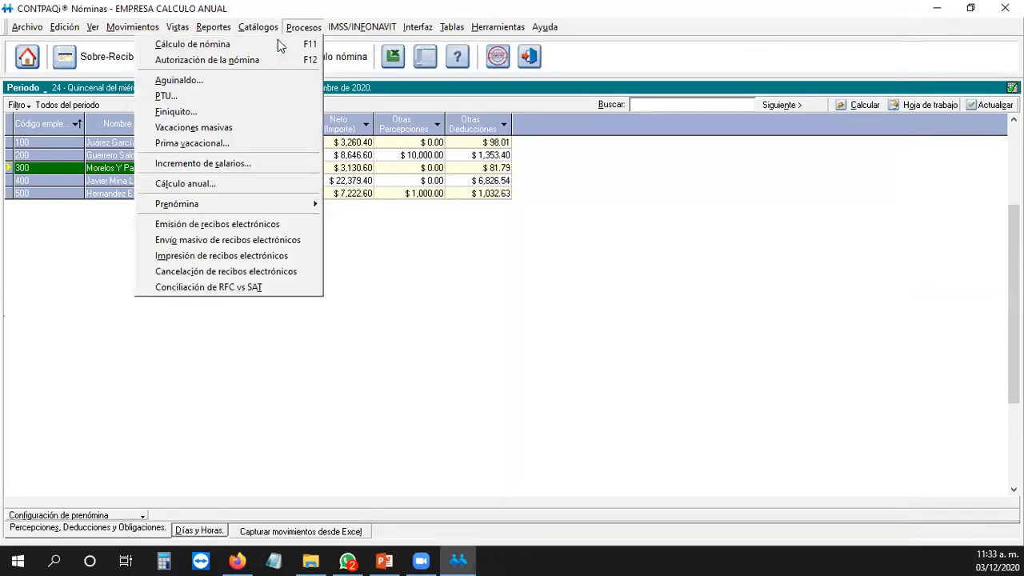
{"action": "left_click", "coordinate": [232, 183]}
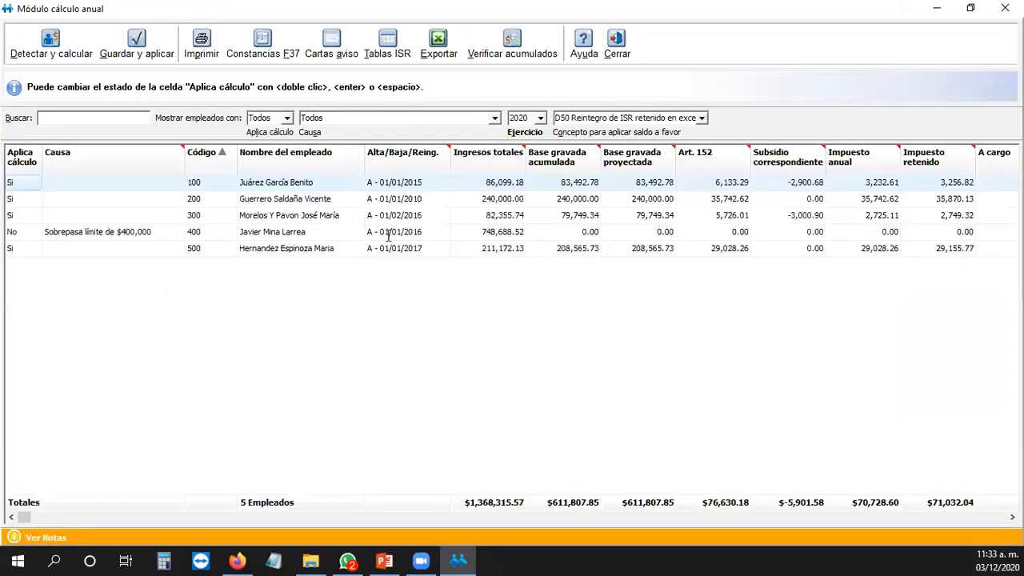
{"action": "left_click", "coordinate": [60, 50]}
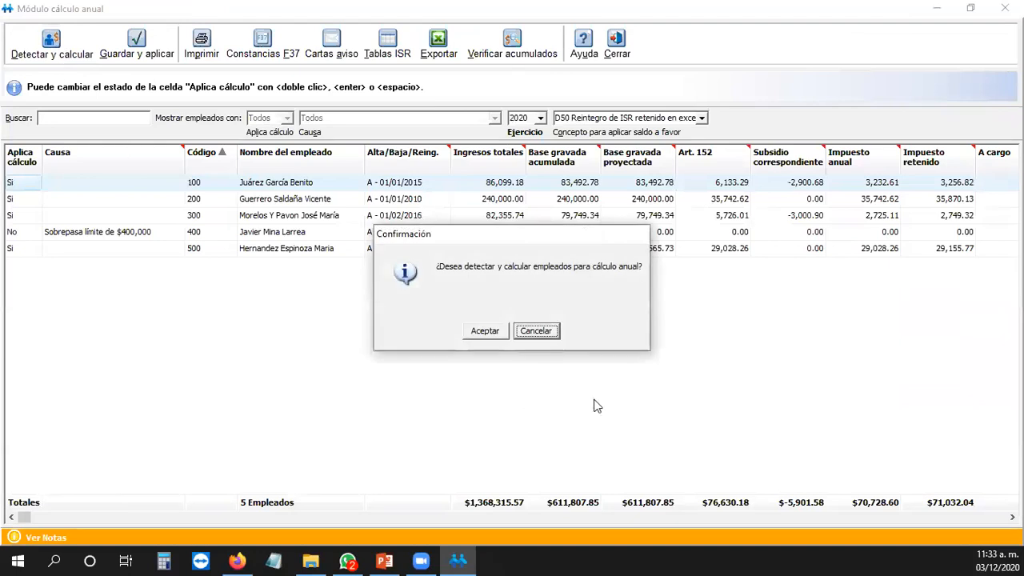
{"action": "left_click", "coordinate": [484, 331]}
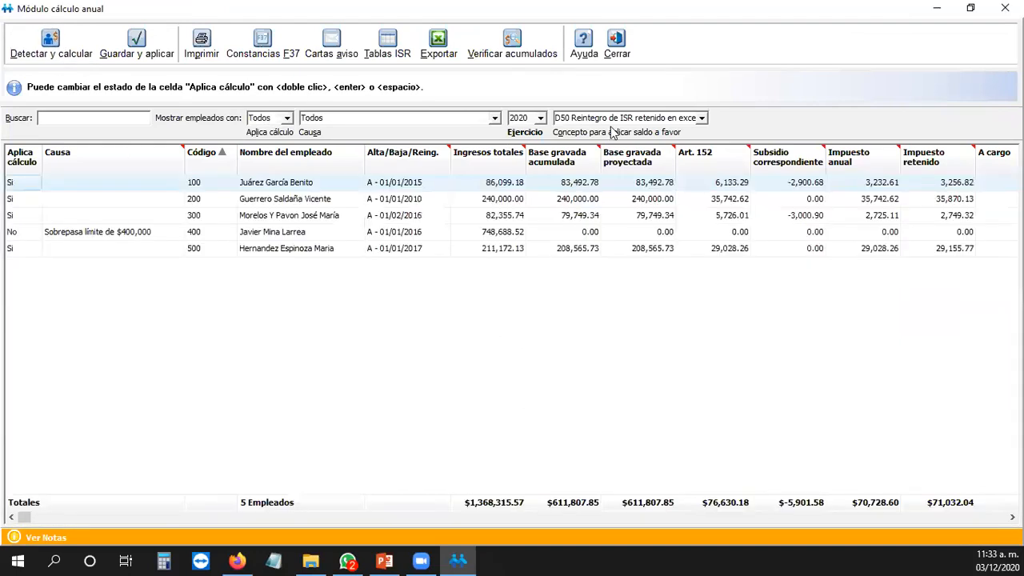
Step: Exclude employee 500 and apply balances in favour through D55 I.S.R. a compensar (OP004)
{"action": "double_click", "coordinate": [16, 253]}
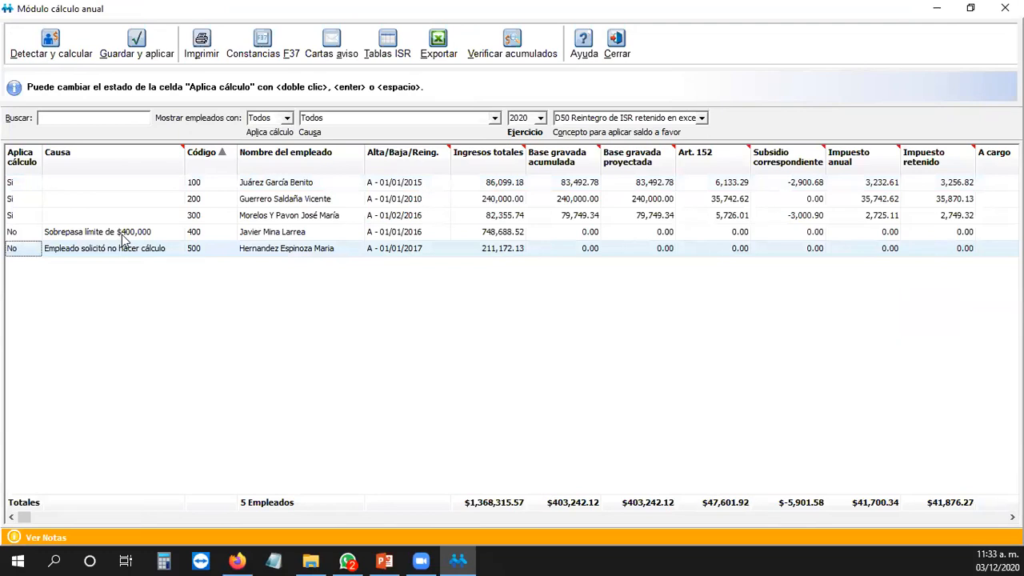
{"action": "left_click", "coordinate": [701, 117]}
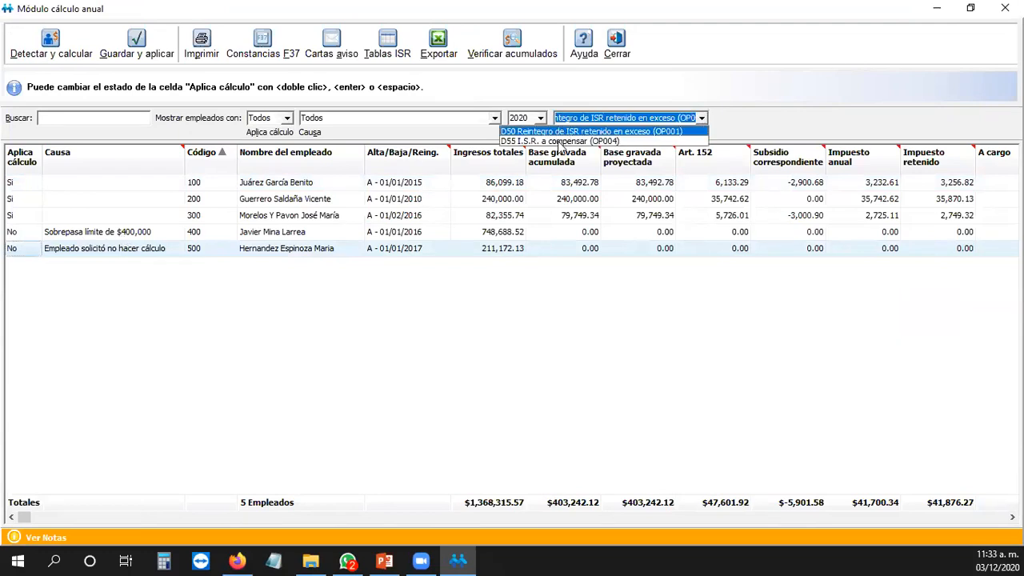
{"action": "left_click", "coordinate": [559, 141]}
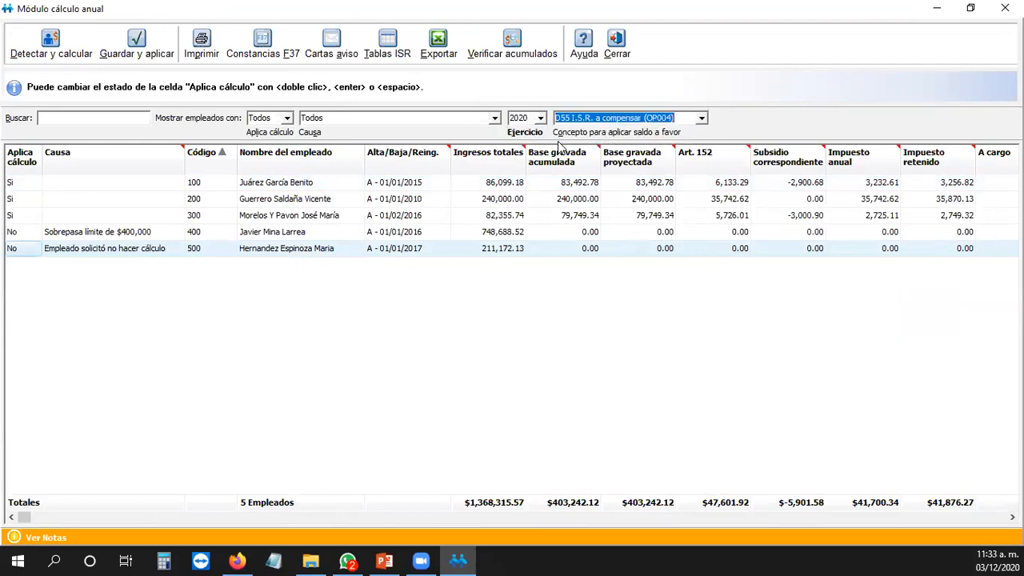
{"action": "left_click", "coordinate": [138, 44]}
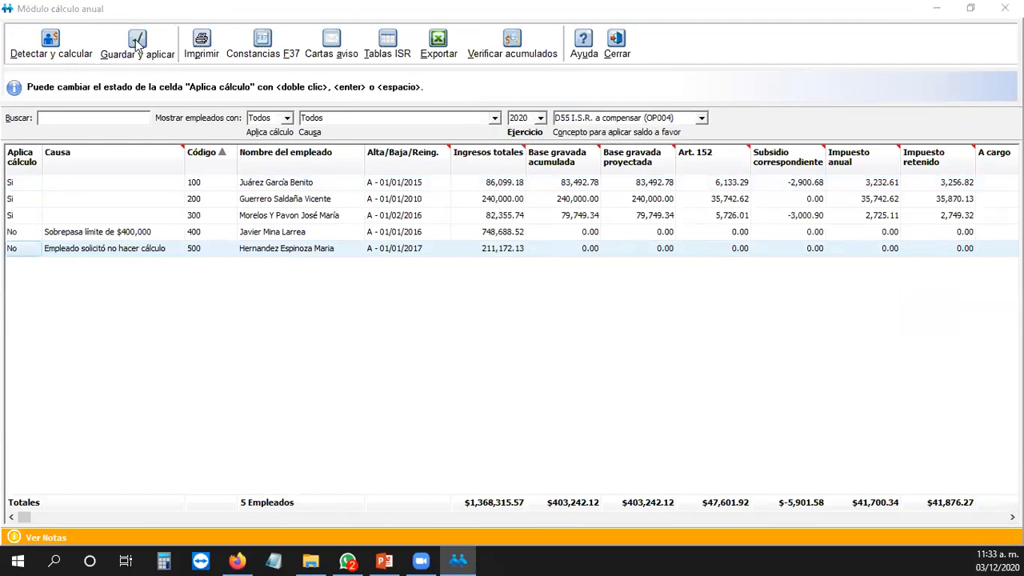
Step: Confirm saving and applying the calculation, accepting the payment dates for periods 24 and 1
{"action": "left_click", "coordinate": [489, 328]}
{"action": "left_click", "coordinate": [485, 330]}
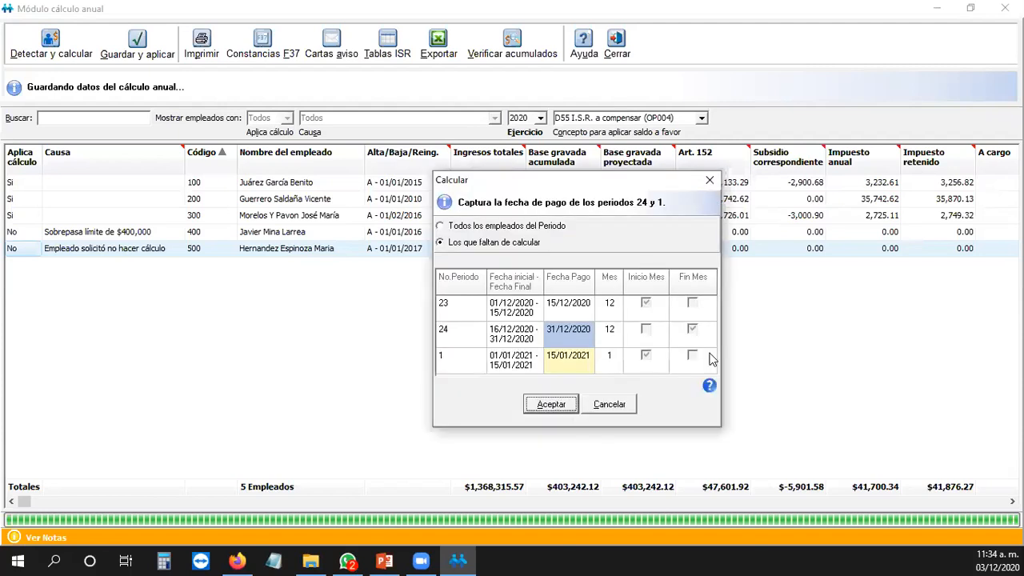
{"action": "left_click", "coordinate": [569, 408]}
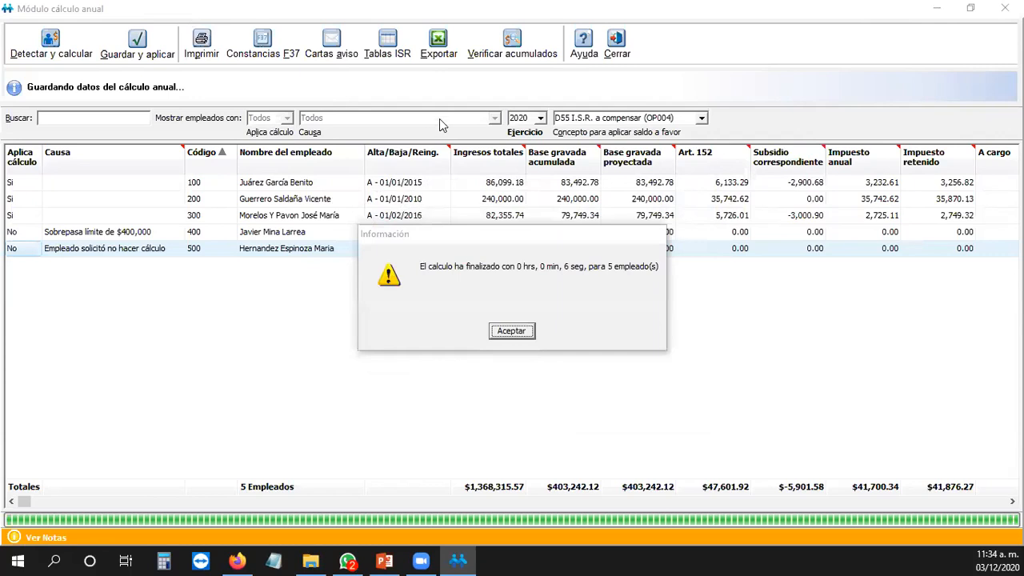
{"action": "left_click", "coordinate": [531, 335]}
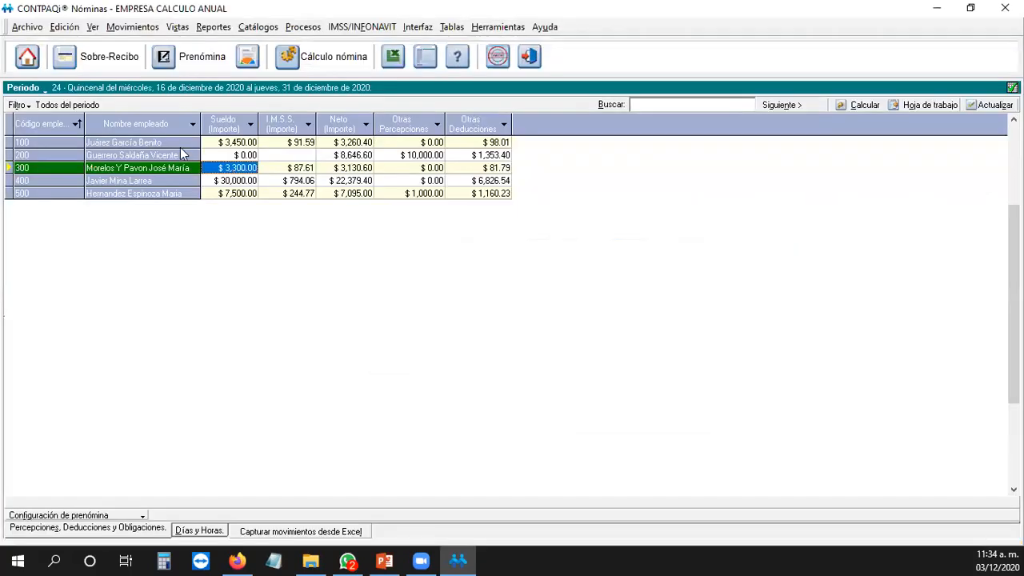
{"action": "right_click", "coordinate": [186, 142]}
Step: Review employee 100's period 24 payslip, checking the ($24.21) I.S.R. a compensar and ISR adjustment deductions
{"action": "left_click", "coordinate": [212, 149]}
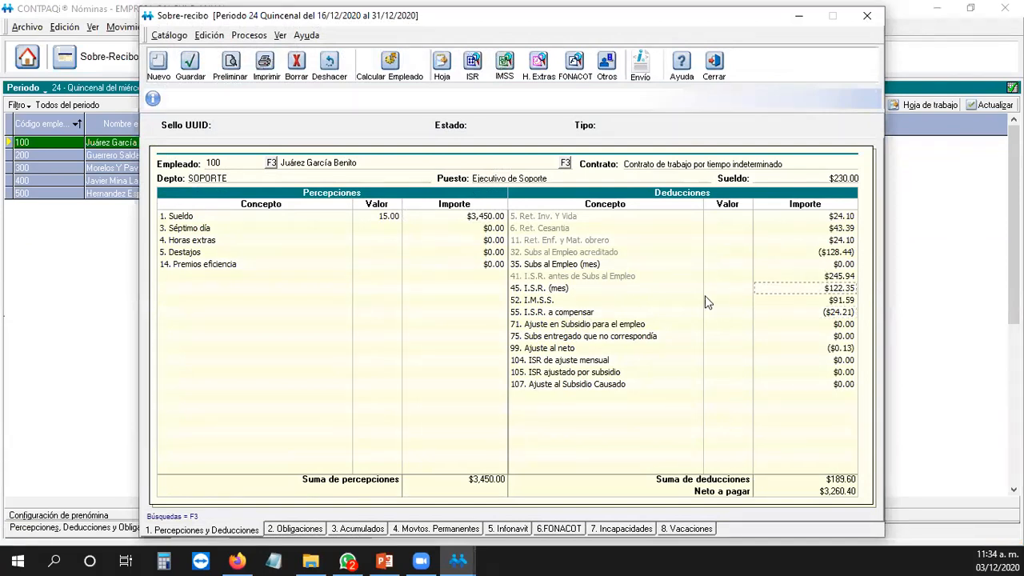
{"action": "left_click", "coordinate": [838, 313]}
{"action": "left_click", "coordinate": [578, 363]}
{"action": "left_click", "coordinate": [712, 69]}
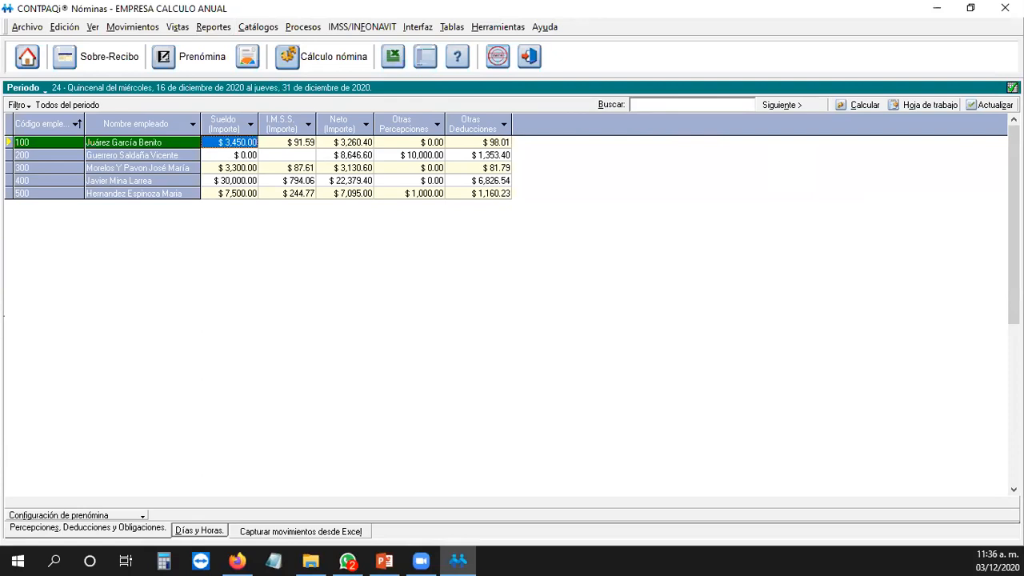
{"action": "key", "text": "alt+Tab"}
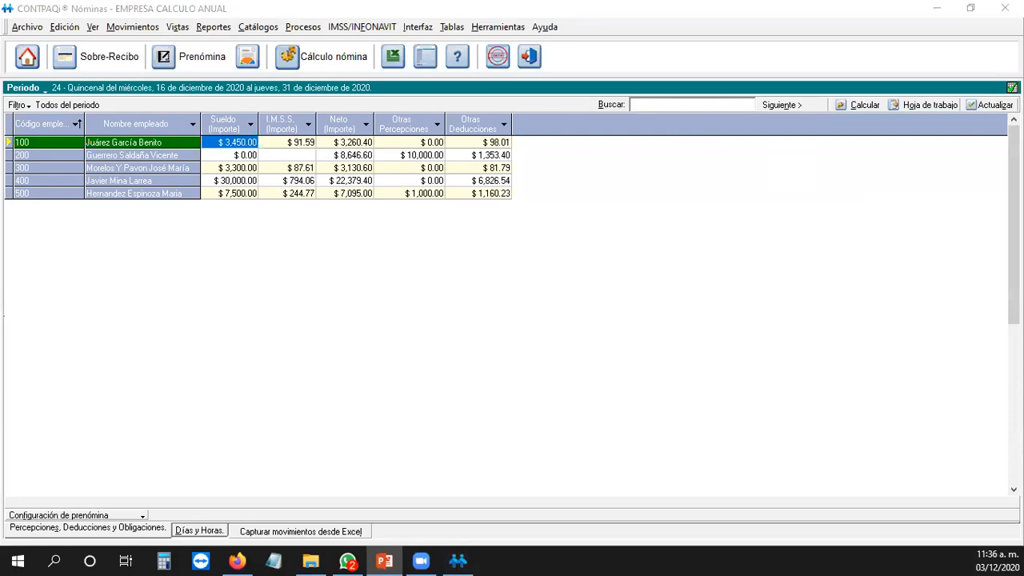
{"action": "left_click", "coordinate": [468, 336]}
Step: Run the Cálculo anual detallado report for 2020, Quincenal, employees 100–500
{"action": "left_click", "coordinate": [213, 28]}
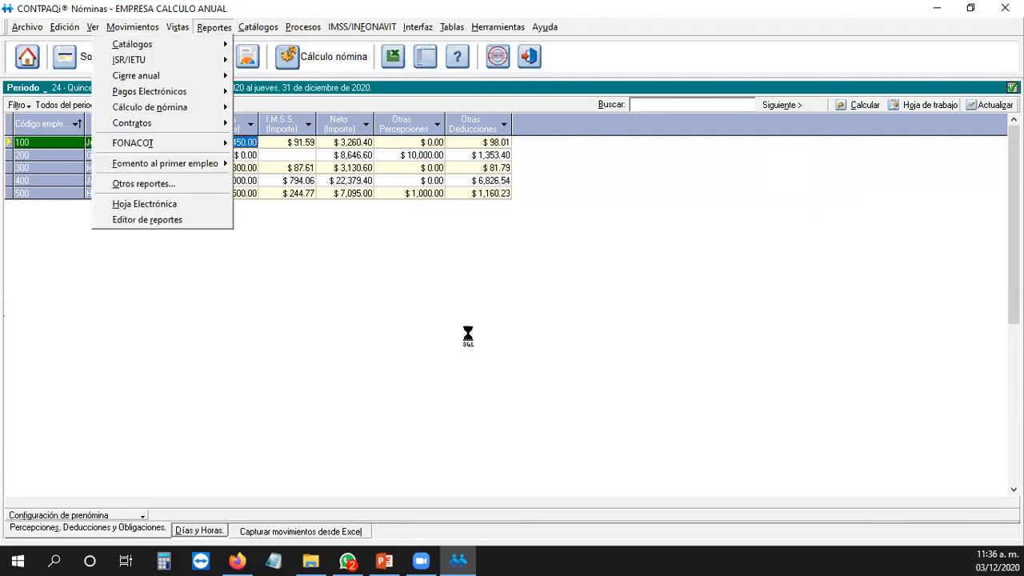
{"action": "mouse_move", "coordinate": [206, 75]}
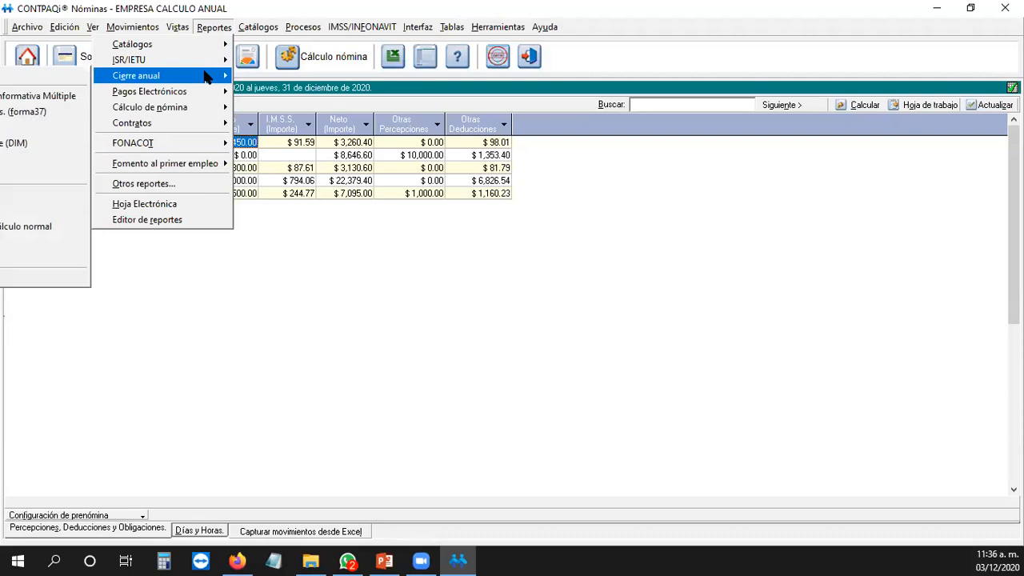
{"action": "mouse_move", "coordinate": [156, 80]}
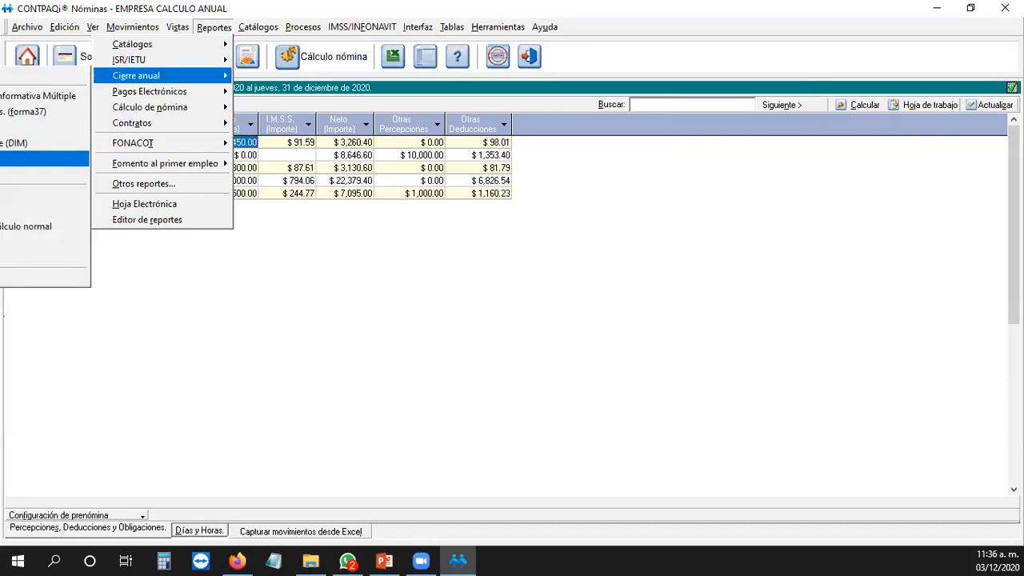
{"action": "left_click", "coordinate": [16, 258]}
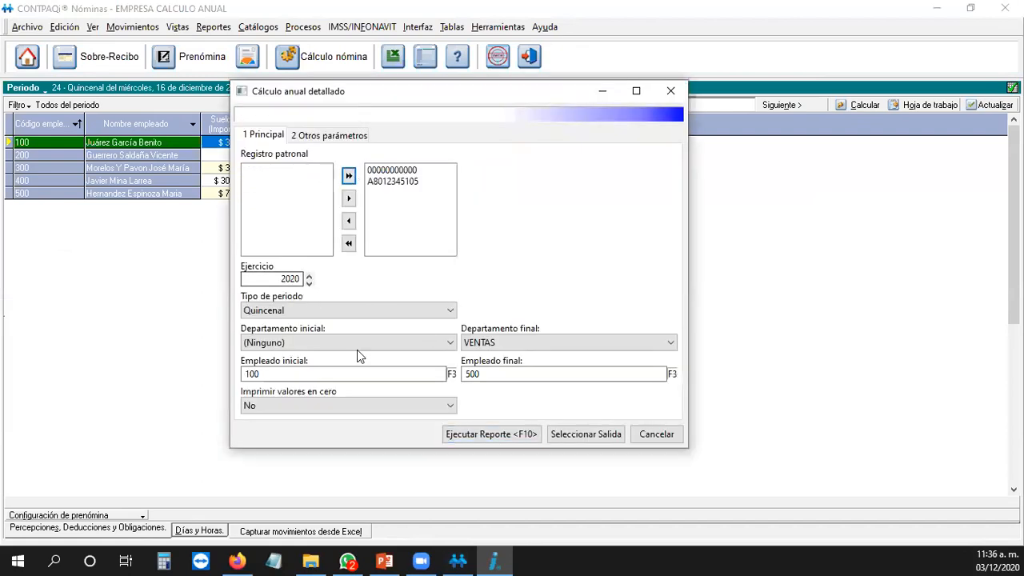
{"action": "left_click", "coordinate": [513, 444]}
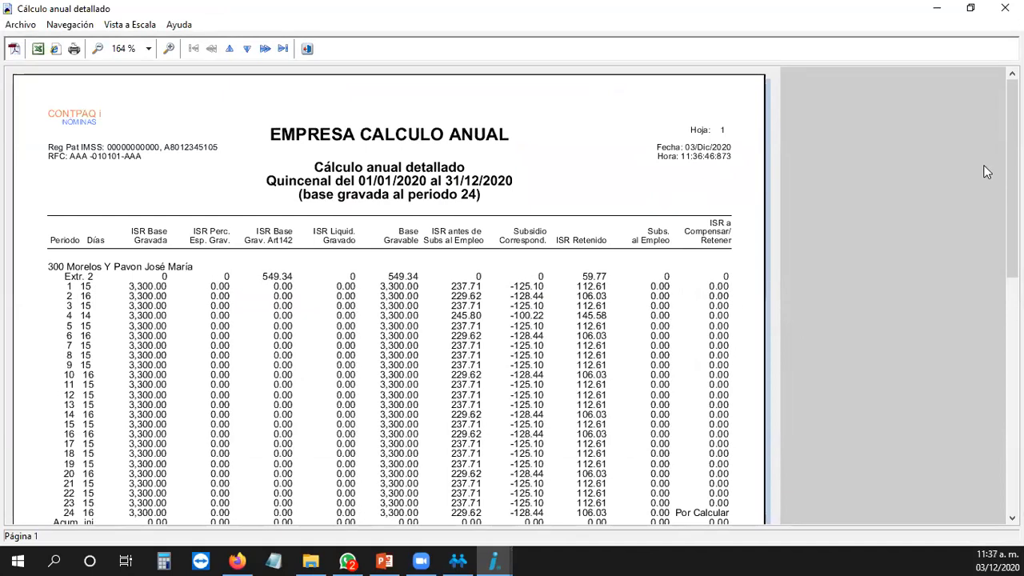
Step: Scroll through the detailed annual report preview, then close it
{"action": "left_click_drag", "start_coordinate": [1012, 171], "coordinate": [925, 213]}
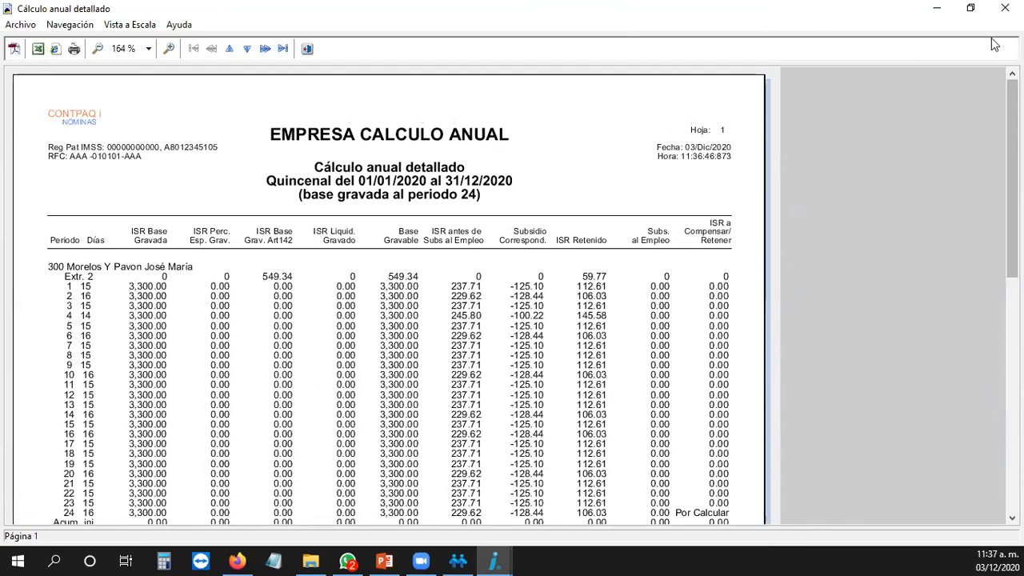
{"action": "left_click", "coordinate": [1004, 8]}
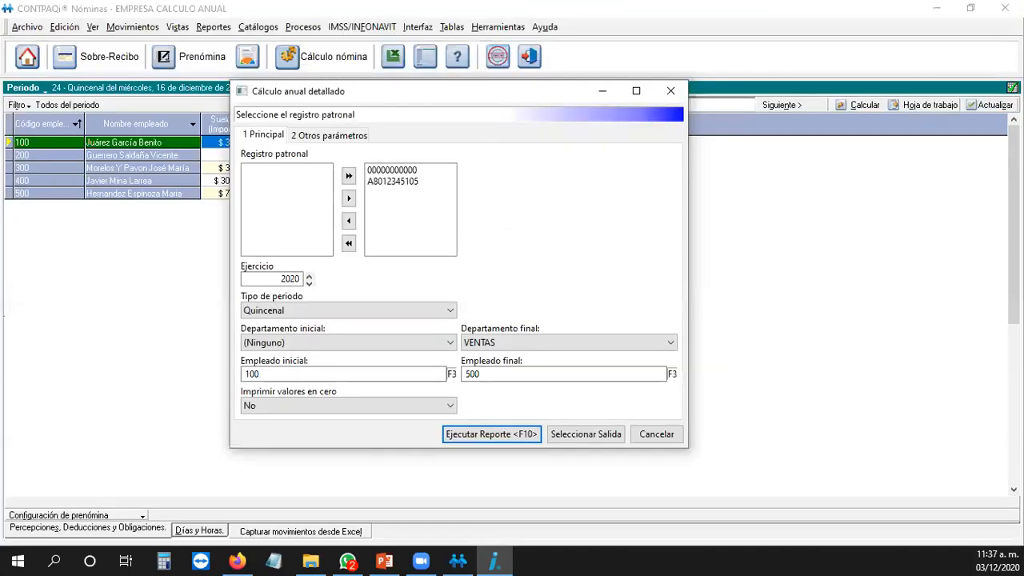
Step: Rerun the Cálculo anual detallado report with 2020, Quincenal, employees 100–500
{"action": "key", "text": "alt+Tab"}
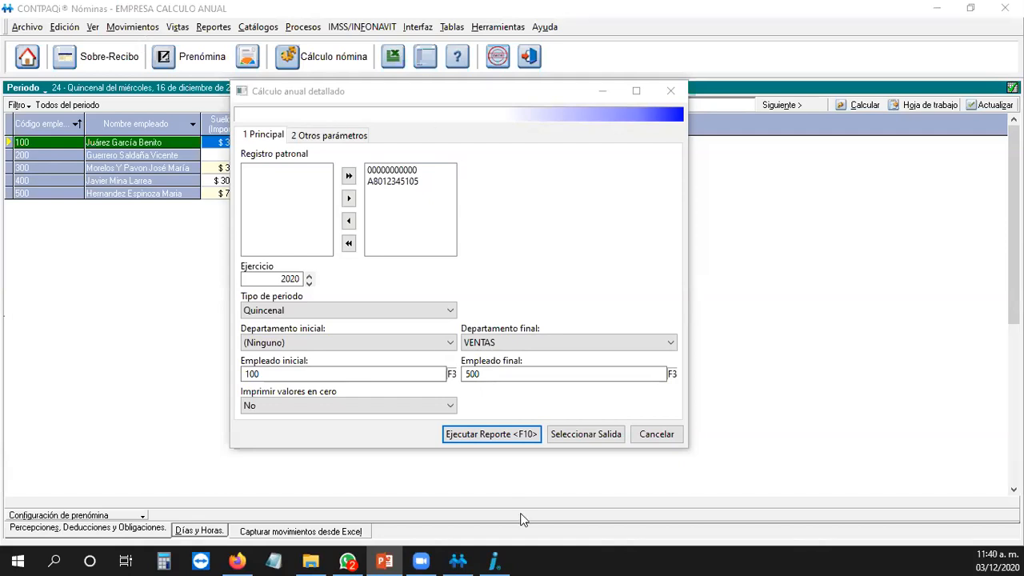
{"action": "left_click", "coordinate": [503, 434]}
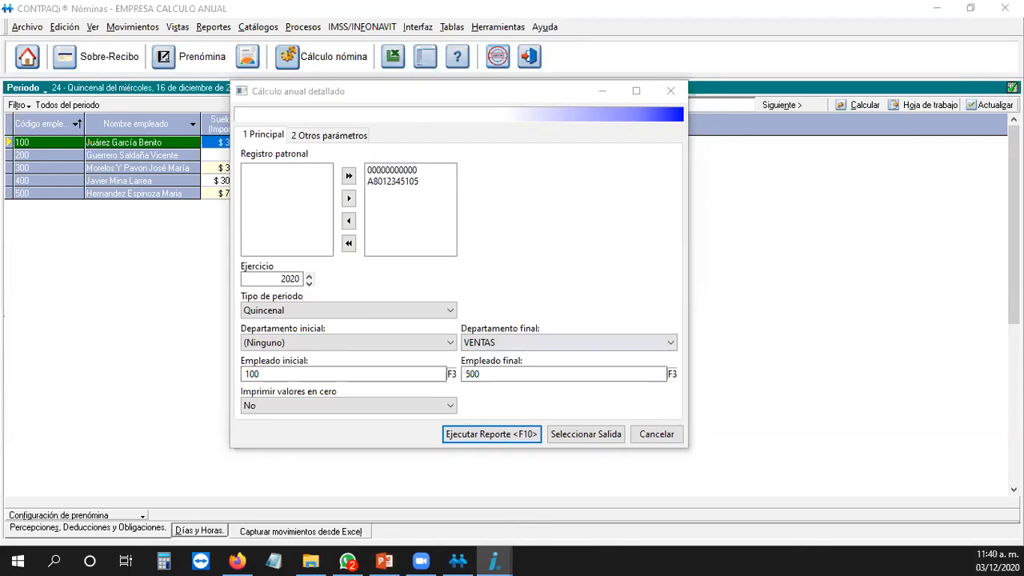
Step: Close the Cálculo anual detallado window and launch another report from Reportes > Cierre anual
{"action": "left_click", "coordinate": [670, 90]}
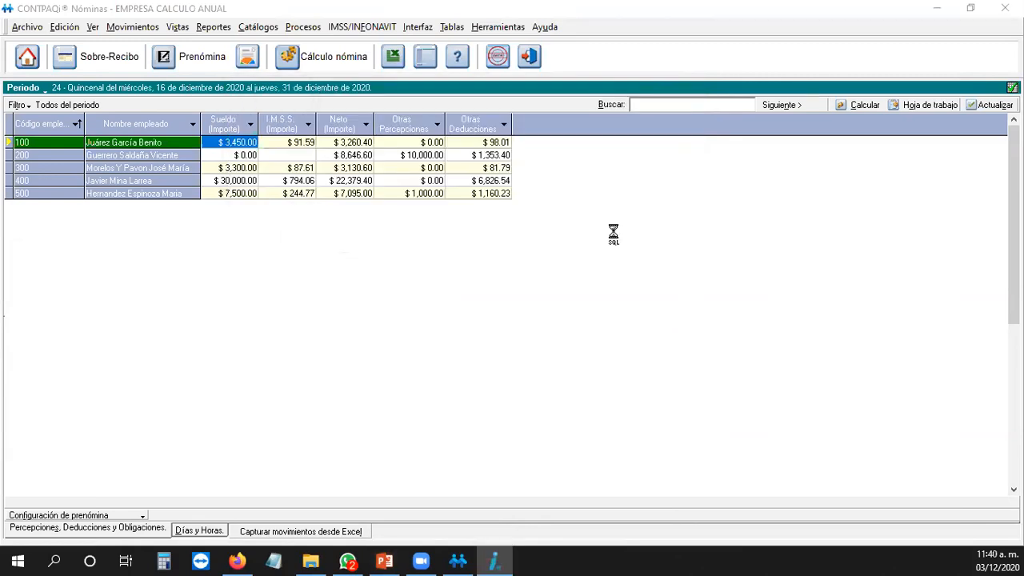
{"action": "left_click", "coordinate": [214, 26]}
{"action": "mouse_move", "coordinate": [192, 73]}
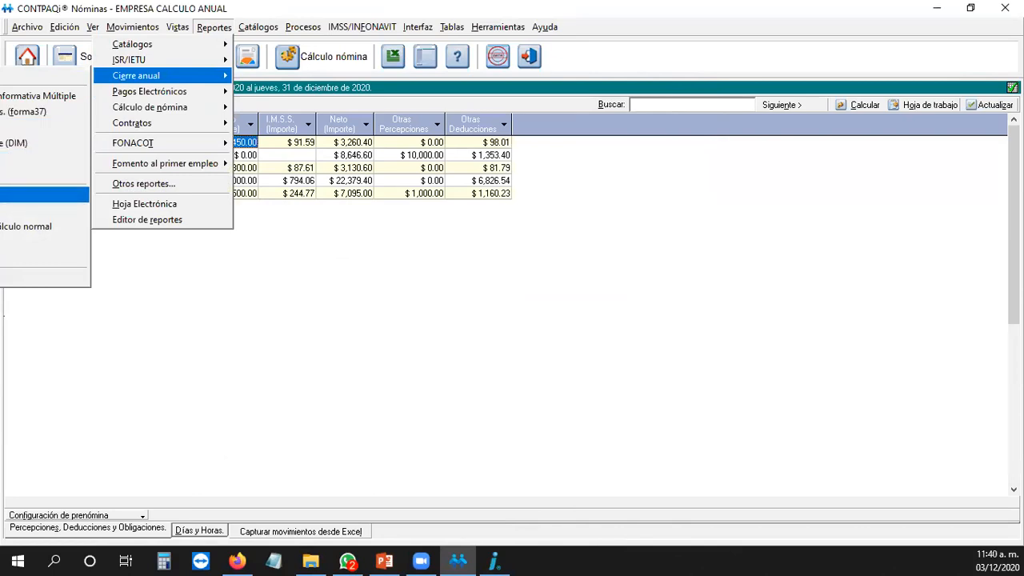
{"action": "left_click", "coordinate": [44, 194]}
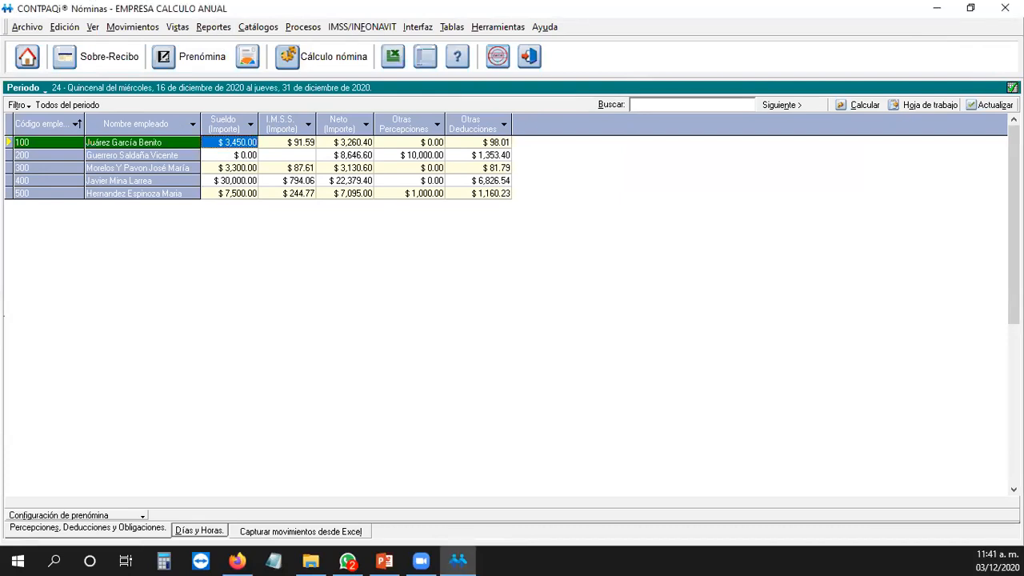
{"action": "key", "text": "alt+Tab"}
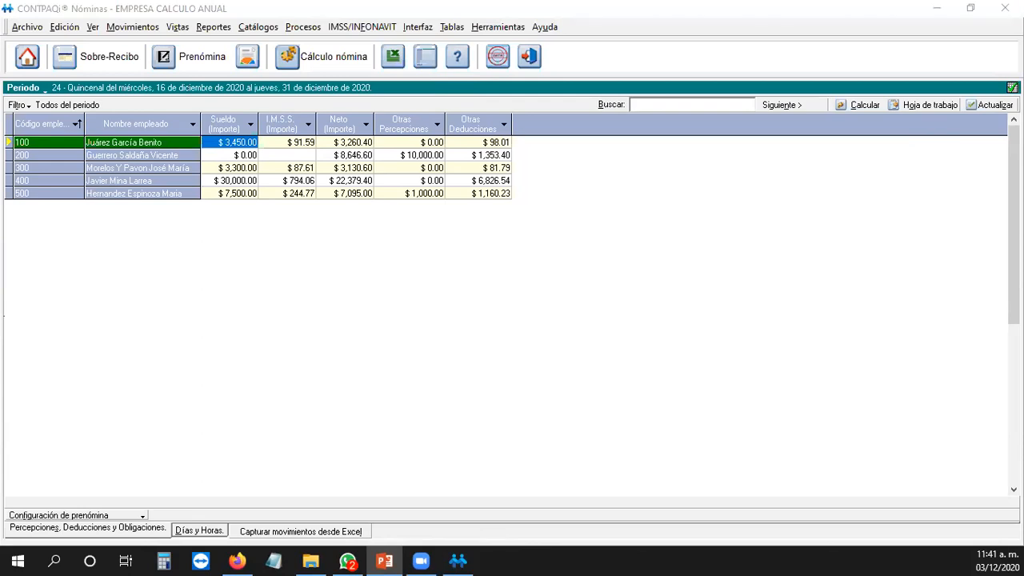
{"action": "left_click", "coordinate": [507, 266]}
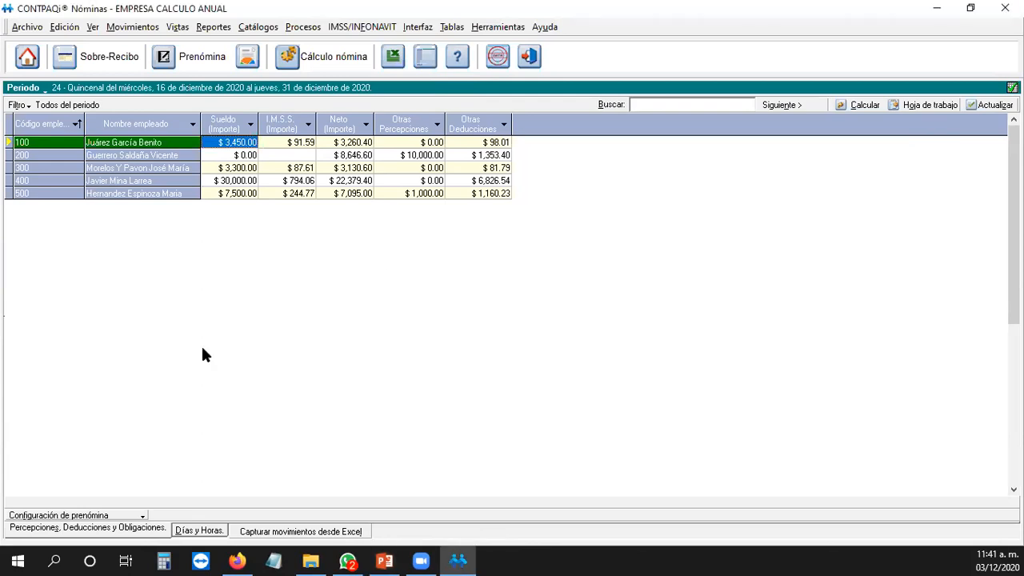
{"action": "left_click", "coordinate": [340, 558]}
{"action": "left_click", "coordinate": [457, 560]}
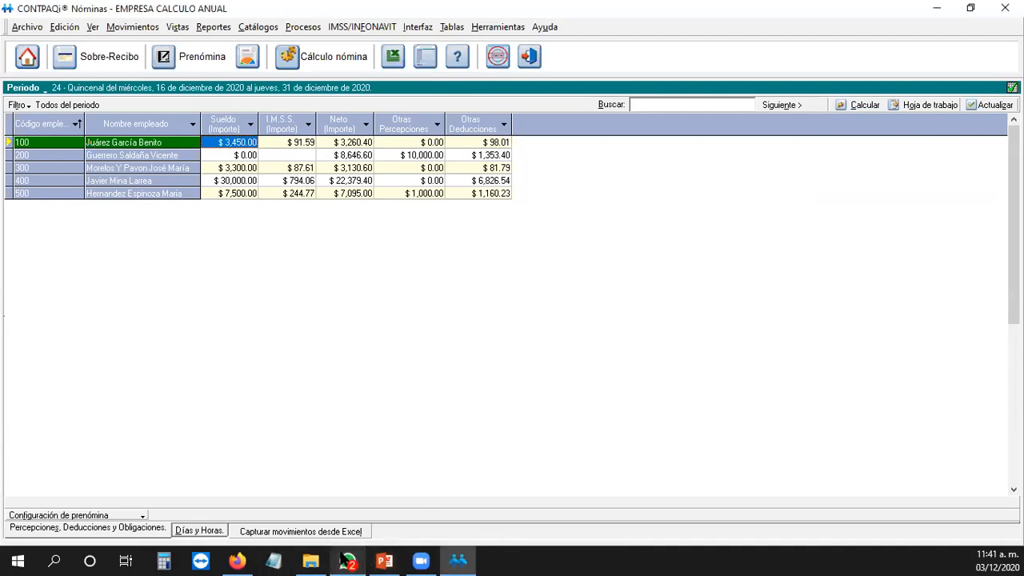